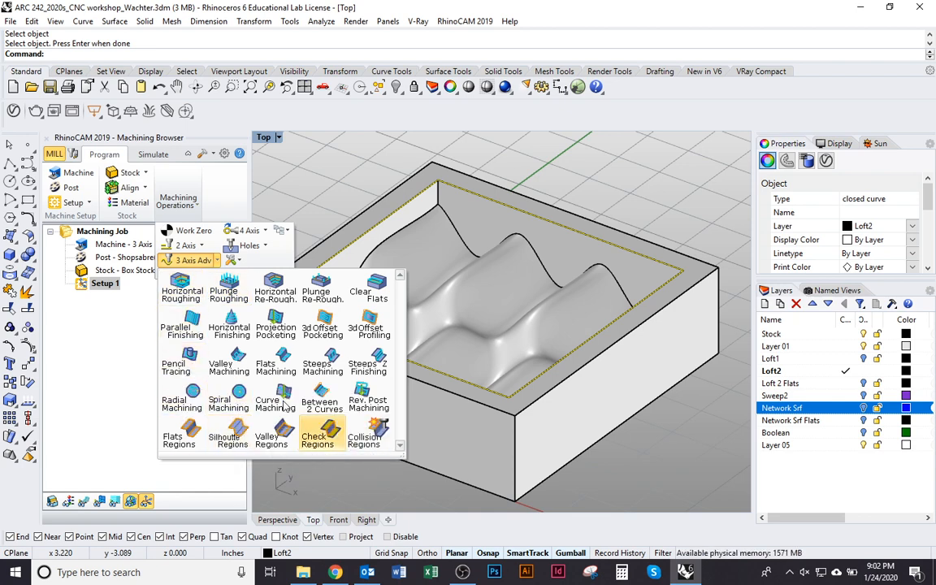
Start a 3-axis Horizontal Finishing operation and remove DriveRegion 1 from its machining regions.
click(241, 342)
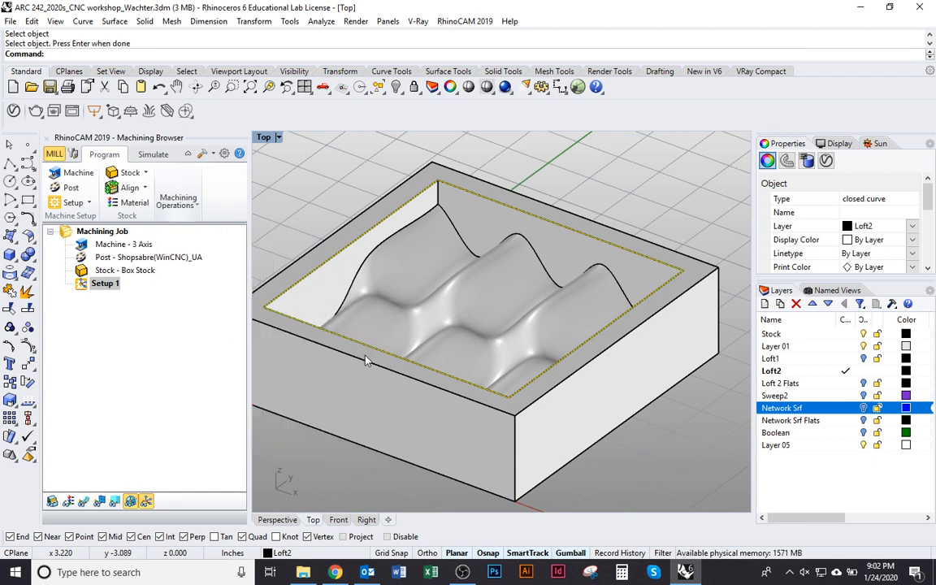
drag(196, 10, 250, 60)
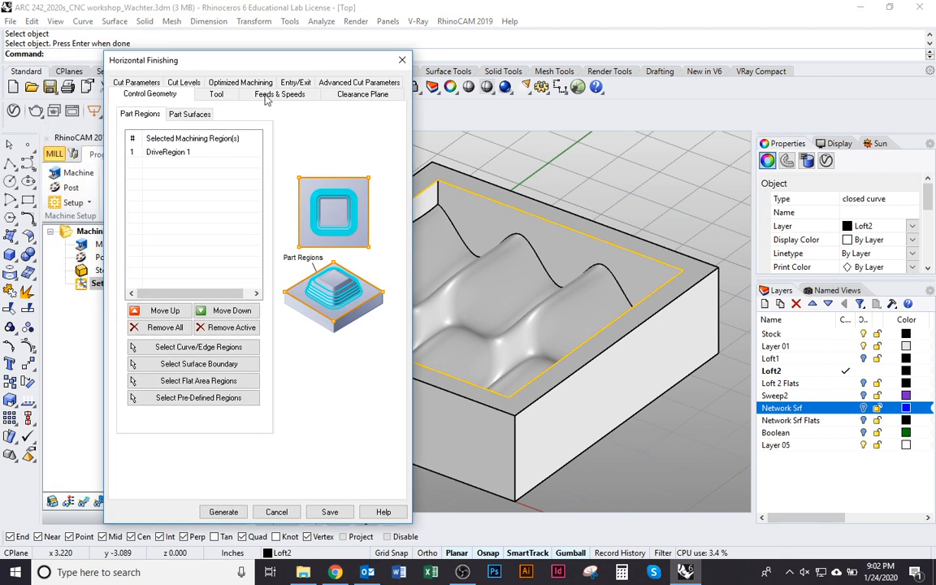
click(169, 153)
click(203, 328)
right_drag(493, 262, 589, 257)
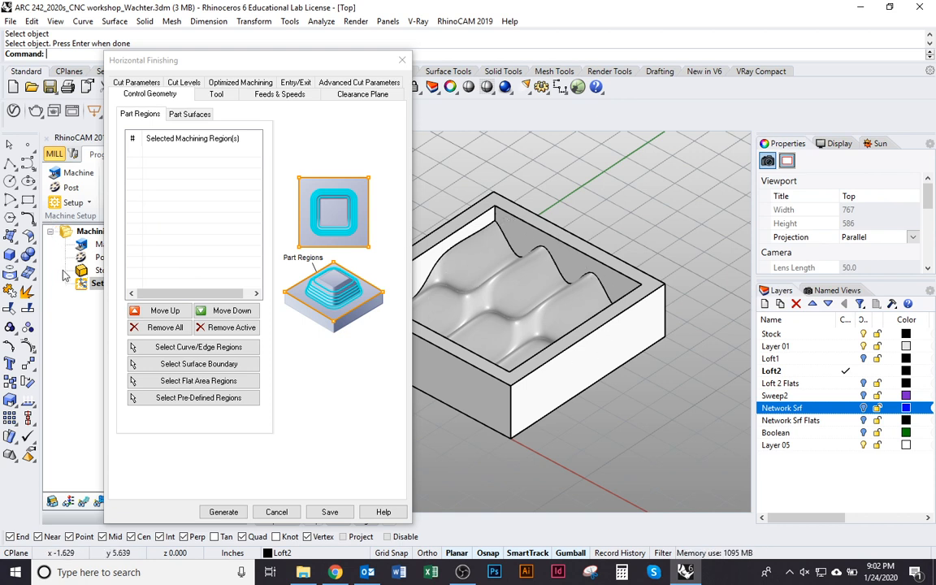
Draw a rectangle between opposite inner corners of the block's top rim, enclosing the wavy pocket.
click(27, 203)
click(491, 198)
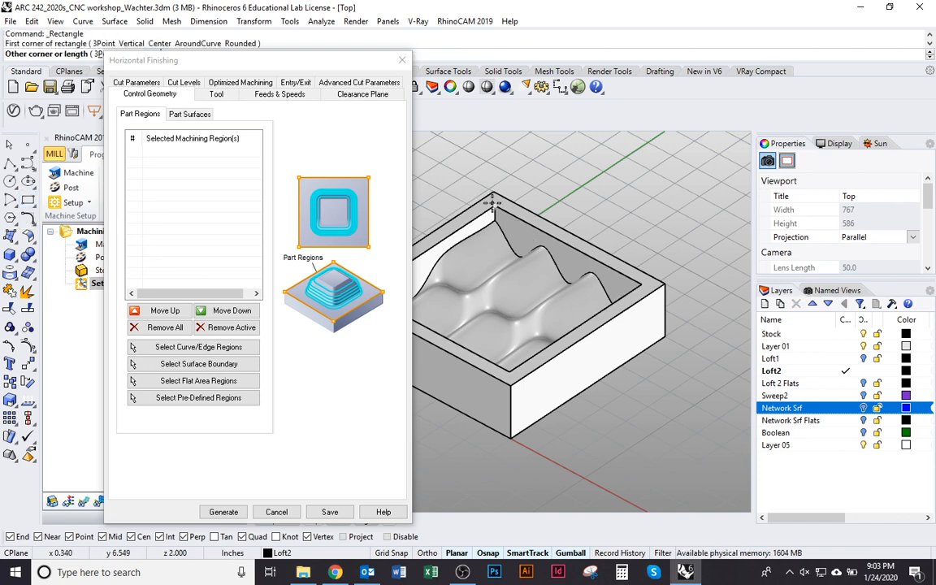
click(510, 369)
right_drag(565, 399, 609, 395)
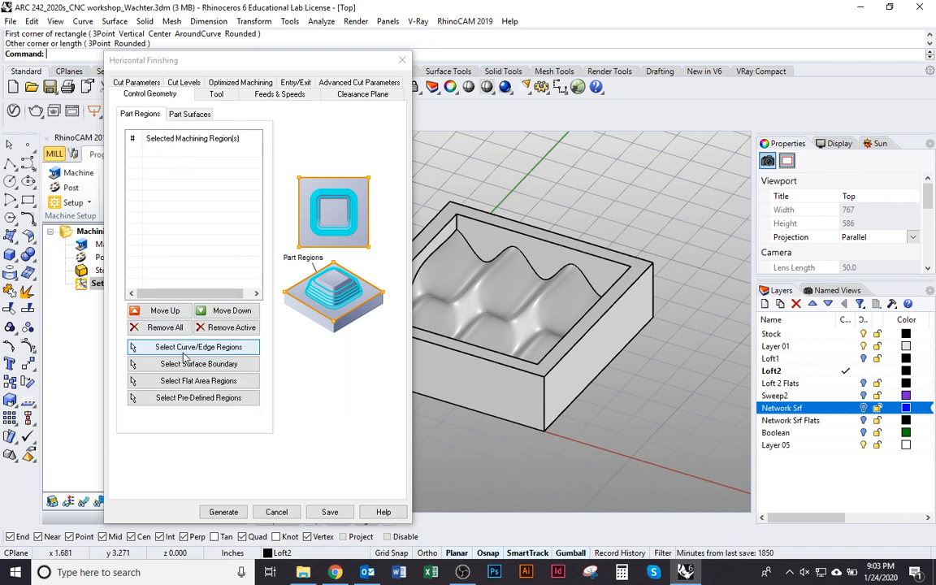
Assign the rectangle curve around the pocket as the finishing operation's machining region.
click(256, 352)
click(378, 363)
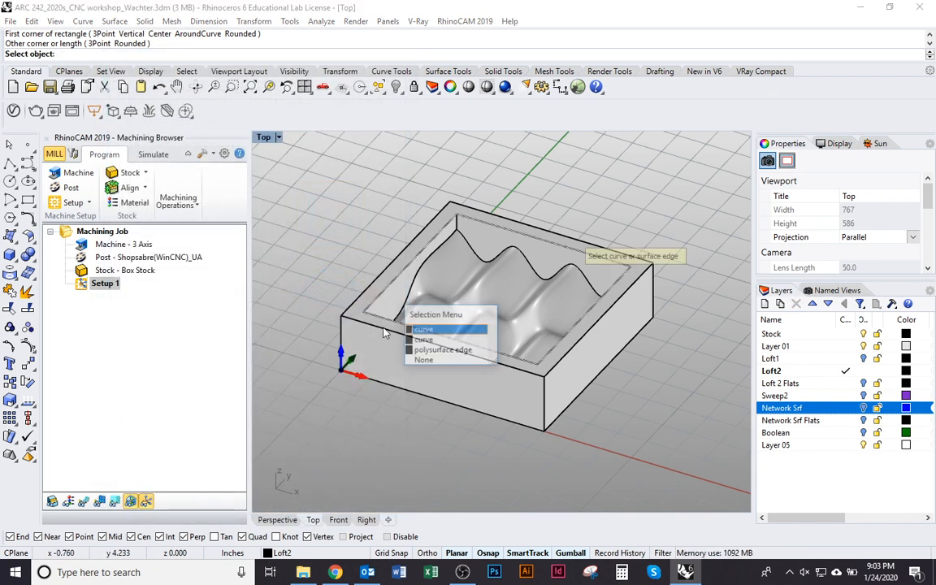
key(Return)
key(Return)
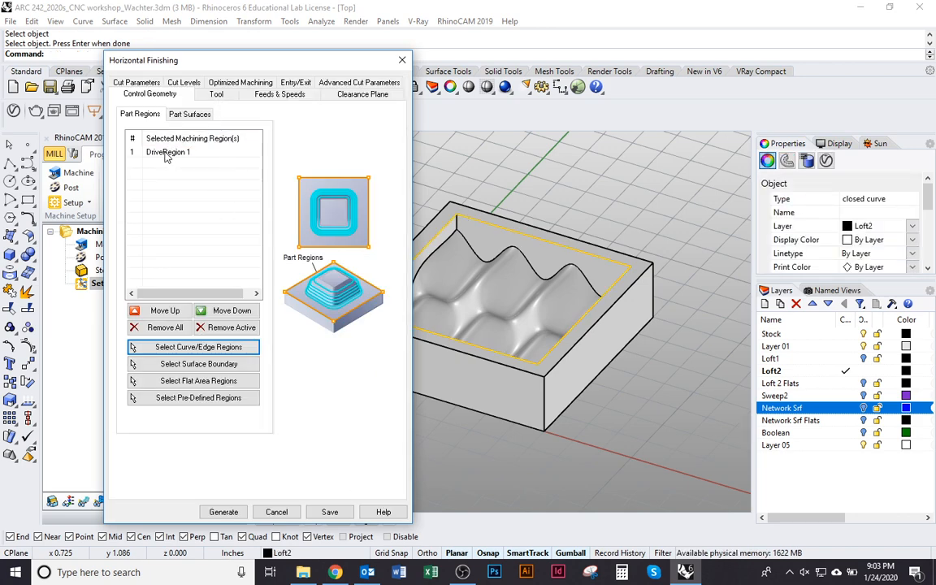
click(552, 181)
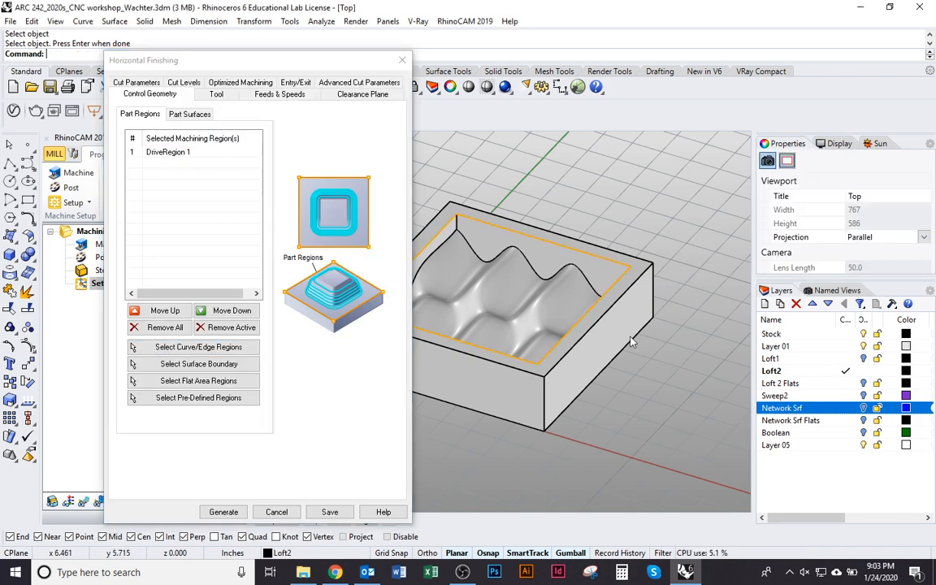
scroll(631, 341, down, 2)
scroll(471, 312, up, 4)
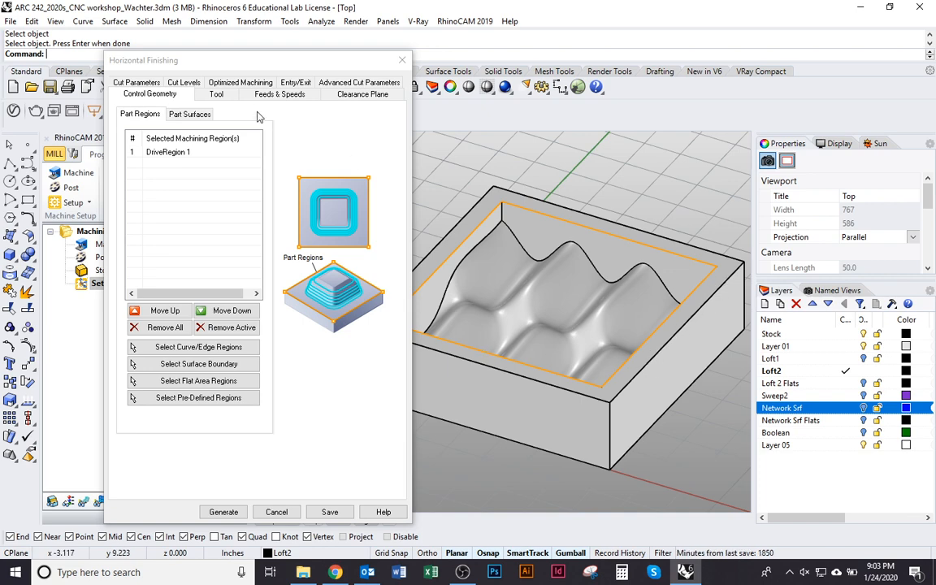
Inspect the 10_FlatMill-0.5 _2373R upcut definition, switch to the ball mill type and accept 6_Ballnose-0.75 _2282 upcut.
click(216, 95)
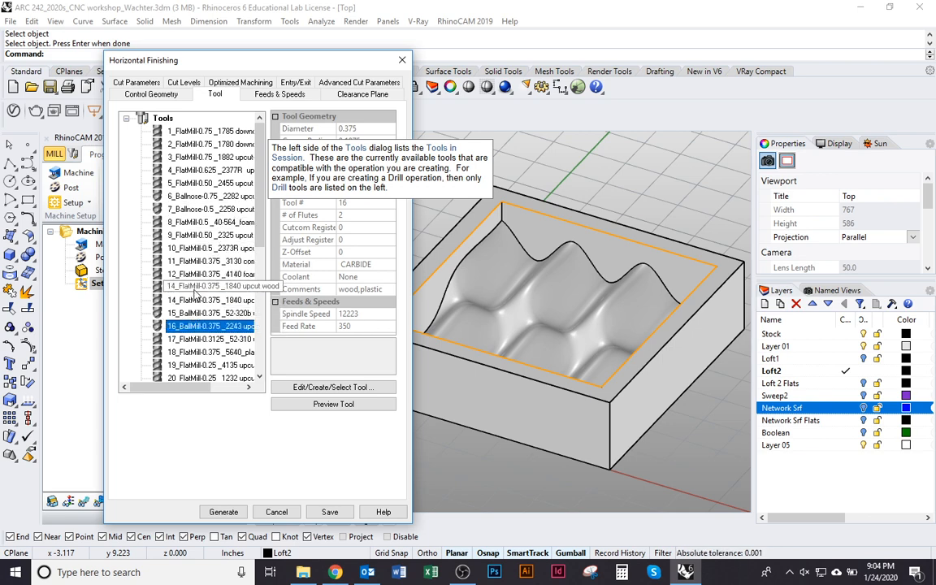
click(195, 251)
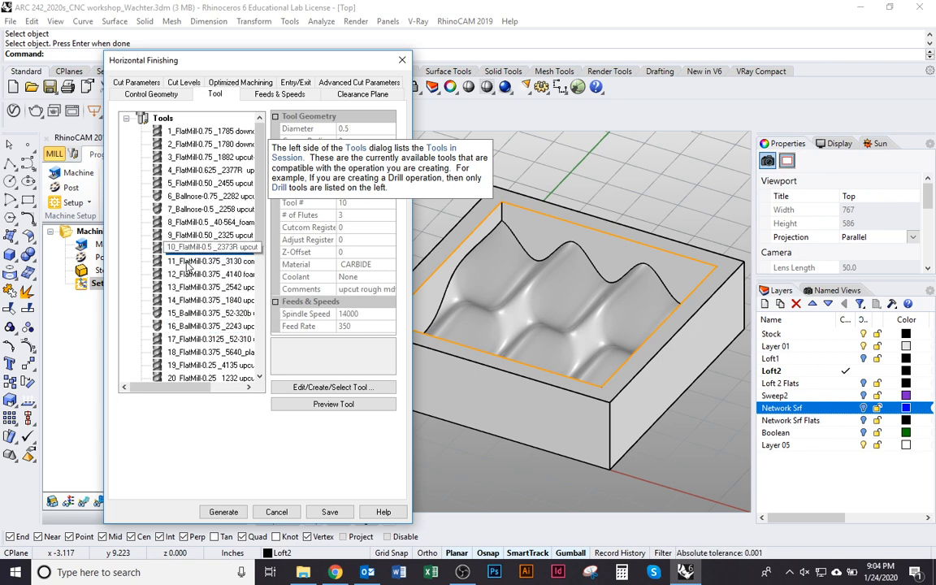
double_click(186, 251)
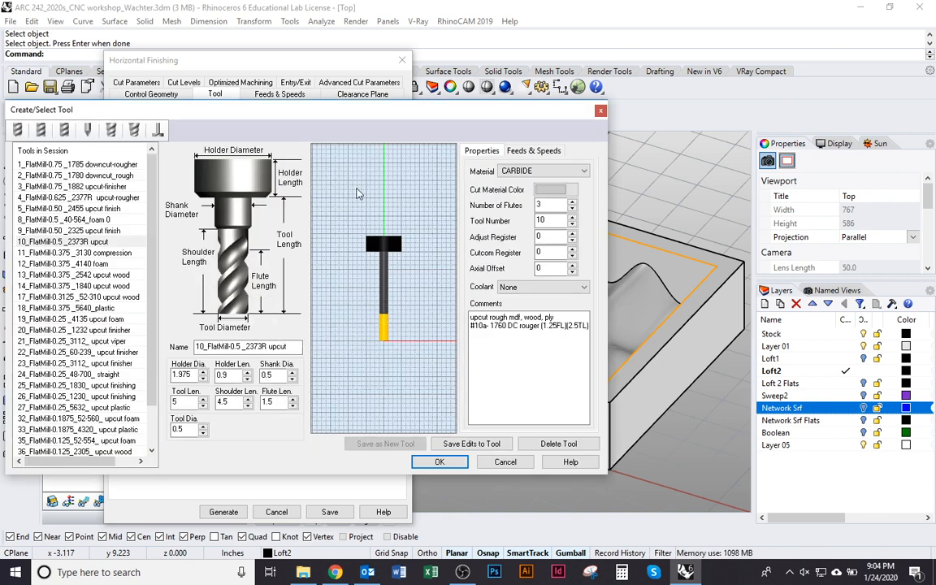
drag(353, 118, 434, 116)
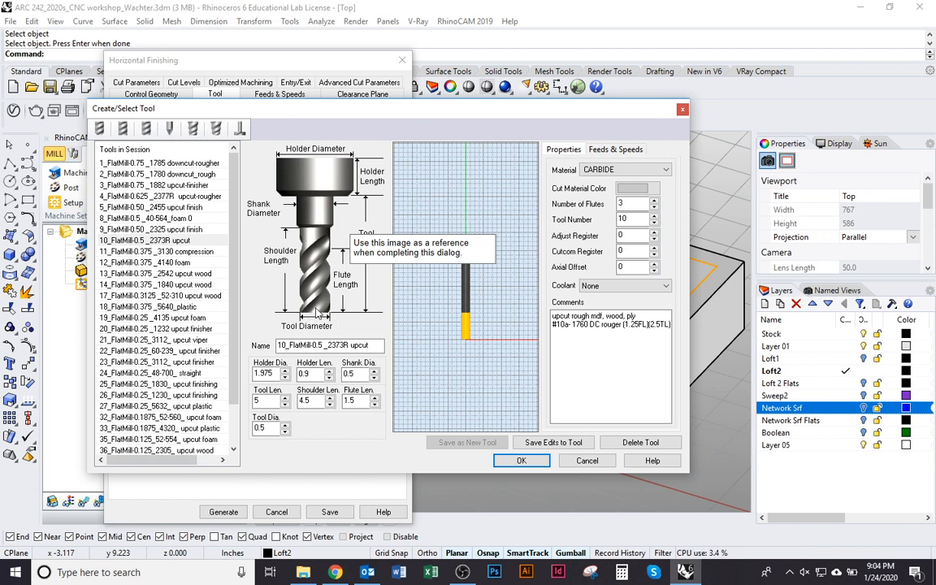
click(97, 132)
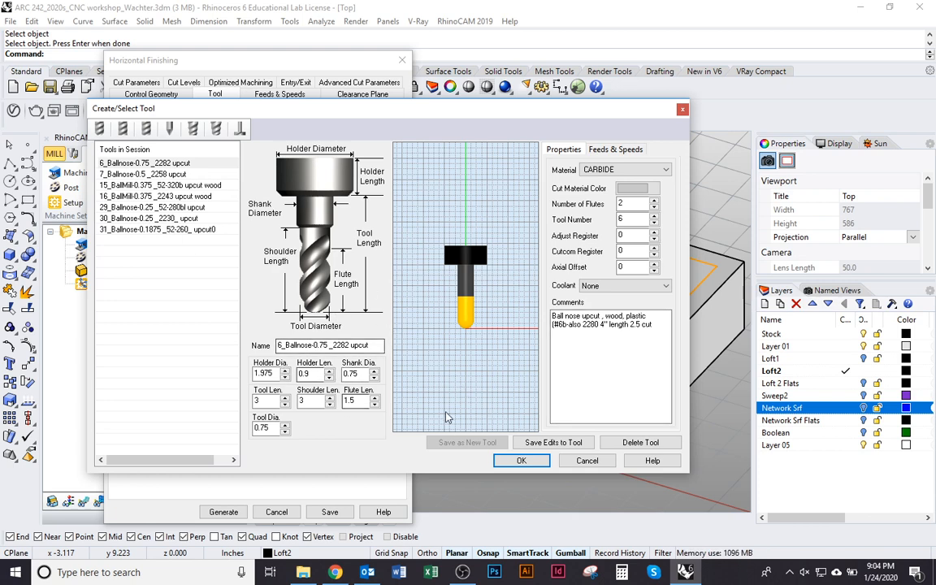
click(521, 460)
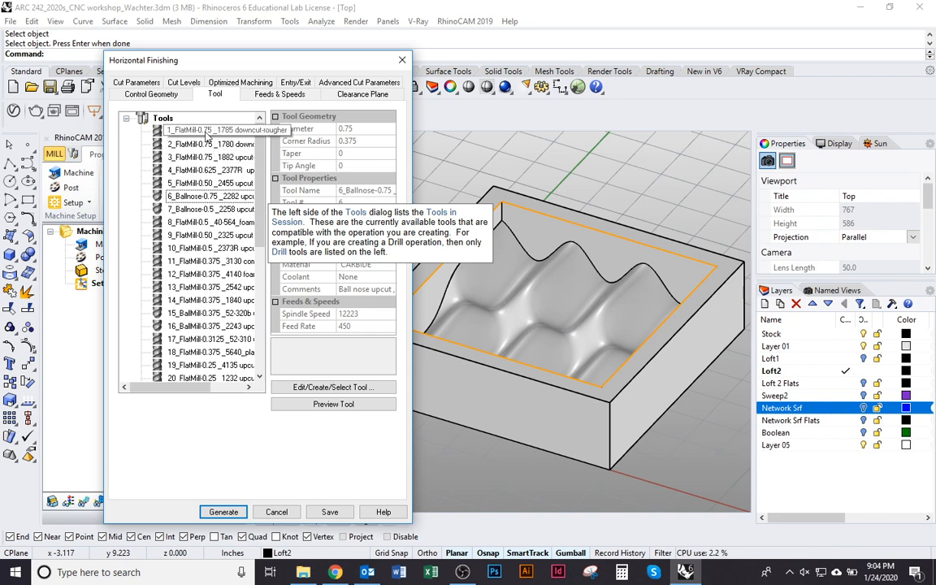
Select the 1_FlatMill-0.75 _1785 downcut-rougher tool, check its comments and look through the tool list.
click(207, 132)
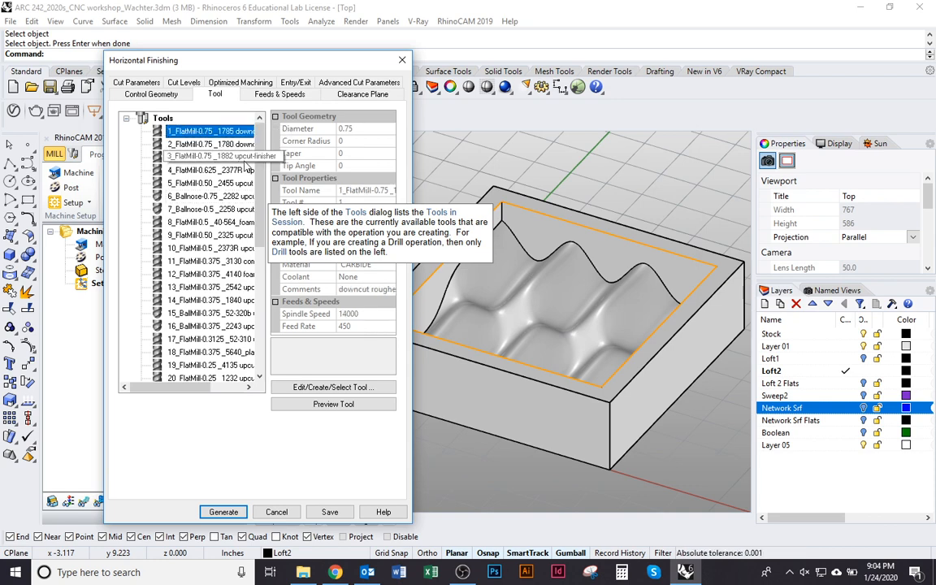
drag(260, 144, 262, 195)
scroll(213, 258, down, 3)
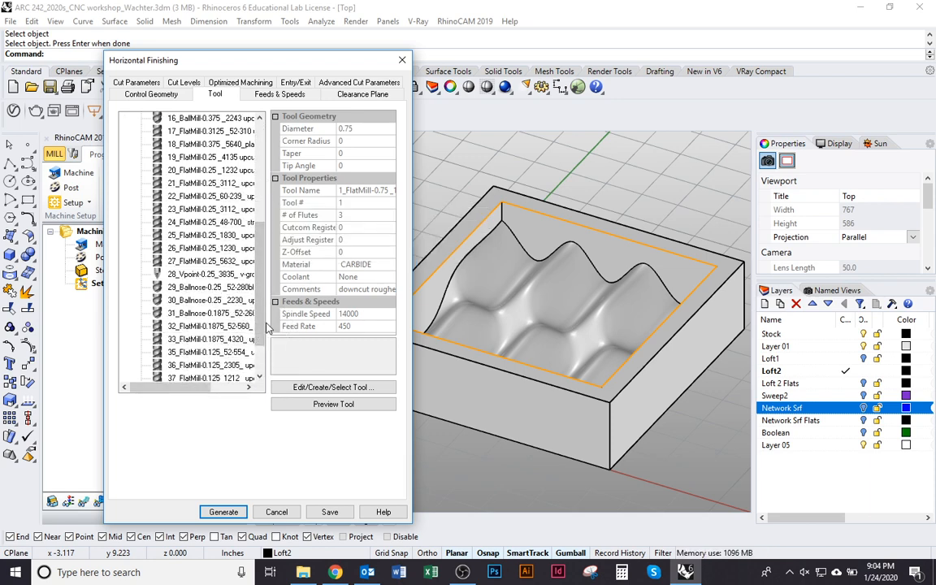
scroll(263, 290, up, 2)
scroll(263, 290, up, 3)
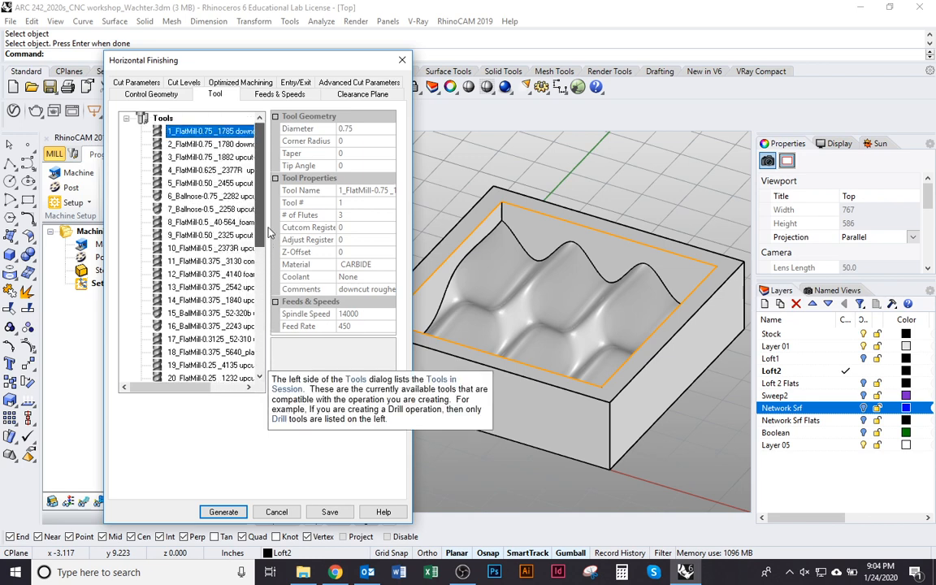
click(206, 131)
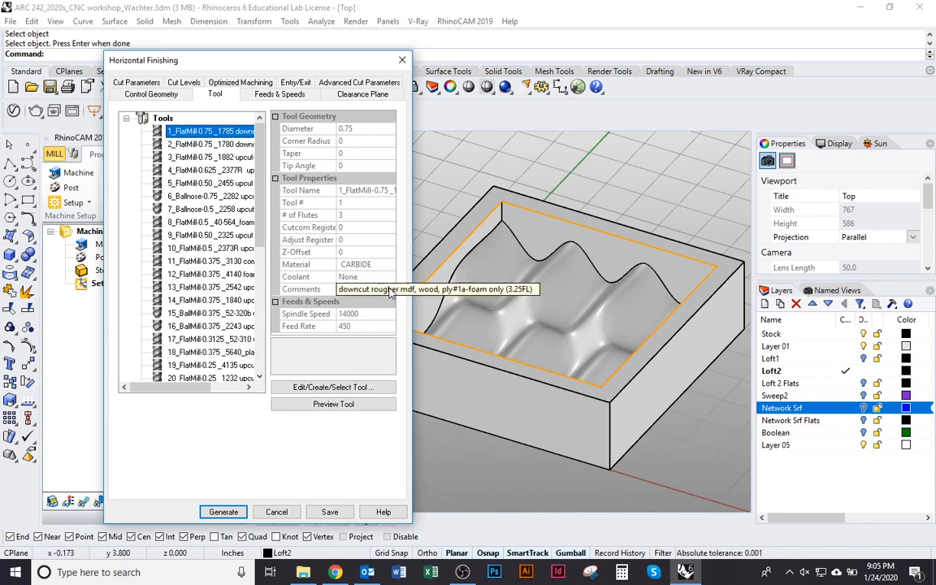
scroll(260, 187, down, 1)
scroll(260, 187, down, 2)
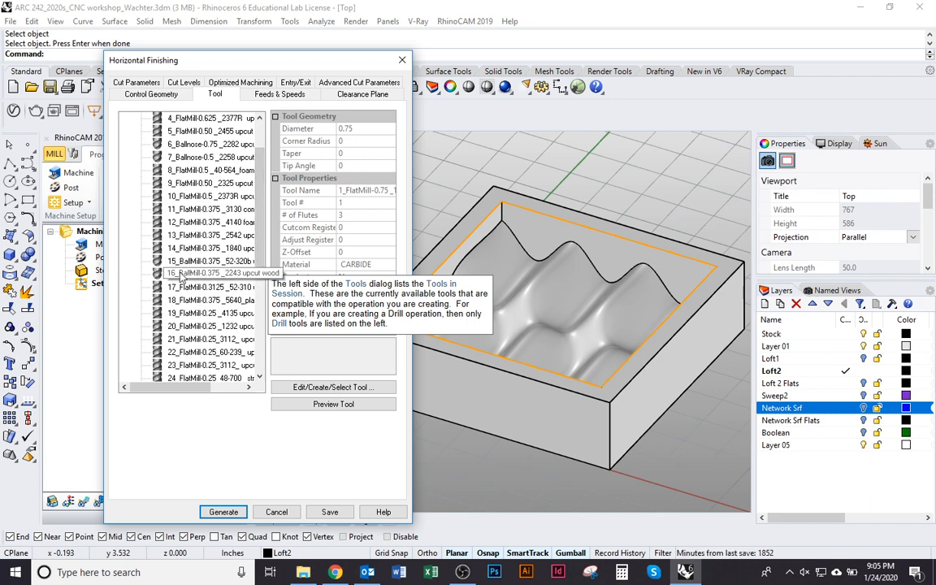
Choose 16_BallMill-0.375 _2243 upcut wood as the finishing tool and review its dimensions, including the tool length.
click(196, 279)
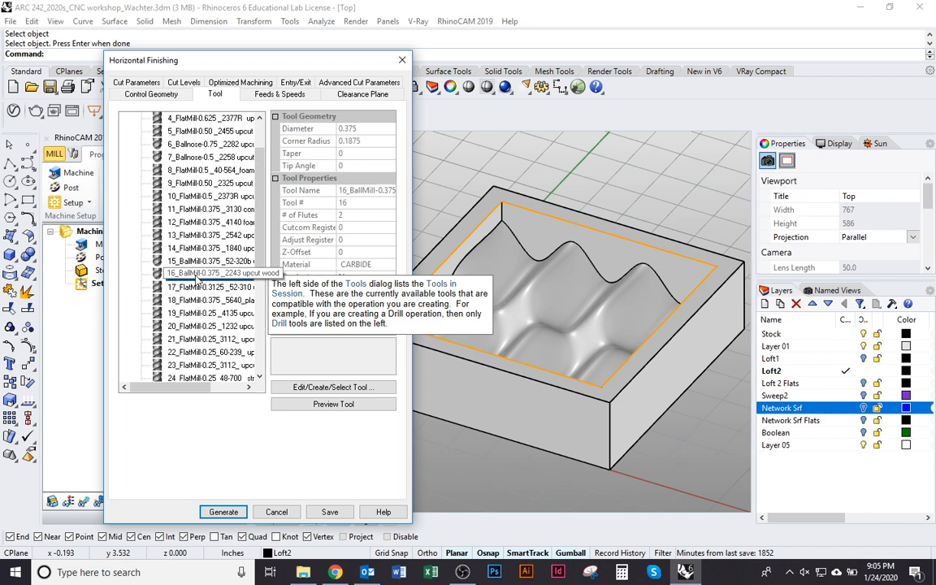
double_click(173, 278)
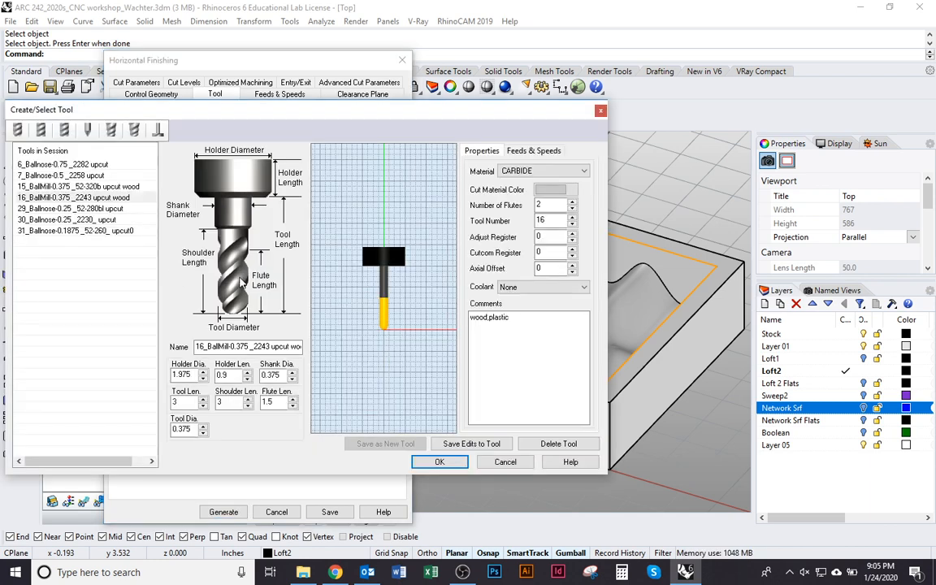
drag(288, 111, 340, 110)
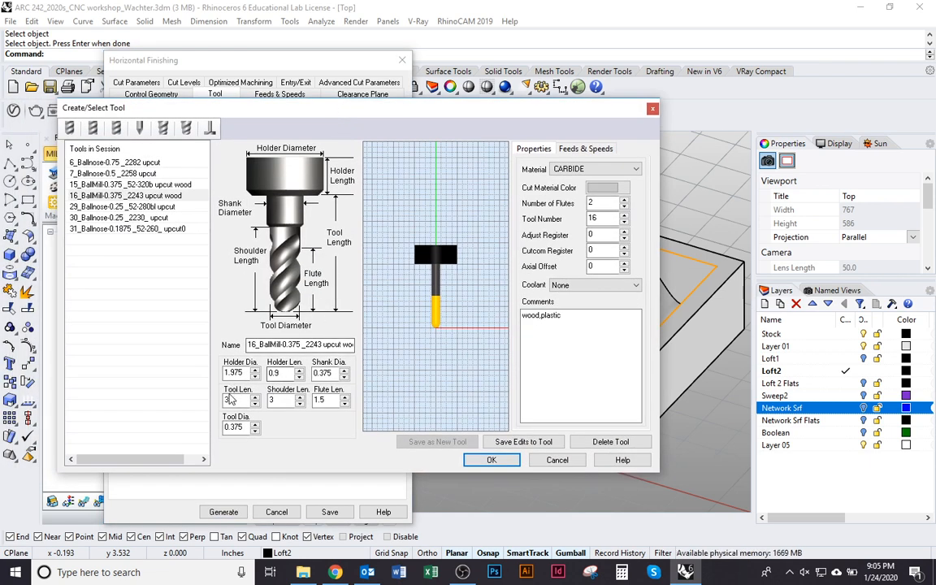
click(557, 460)
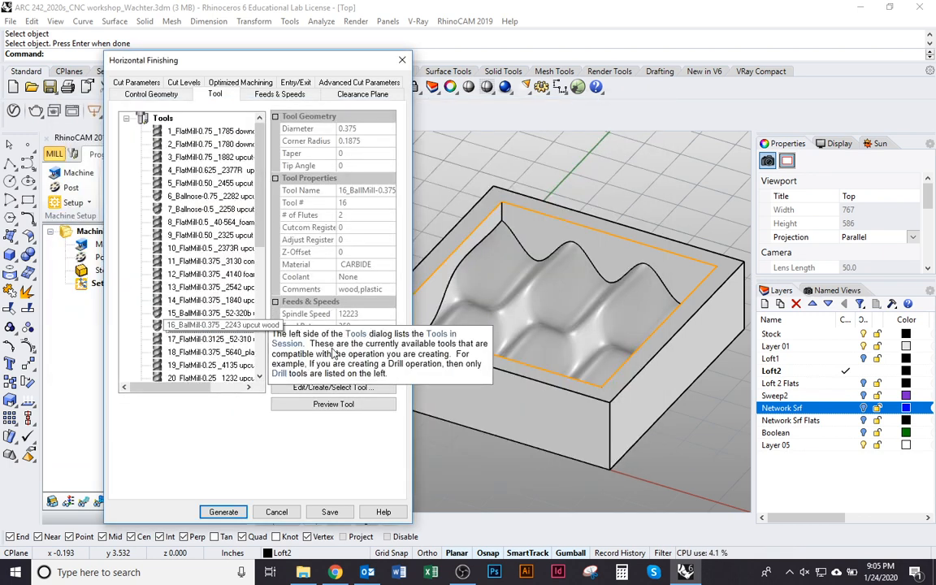
double_click(212, 325)
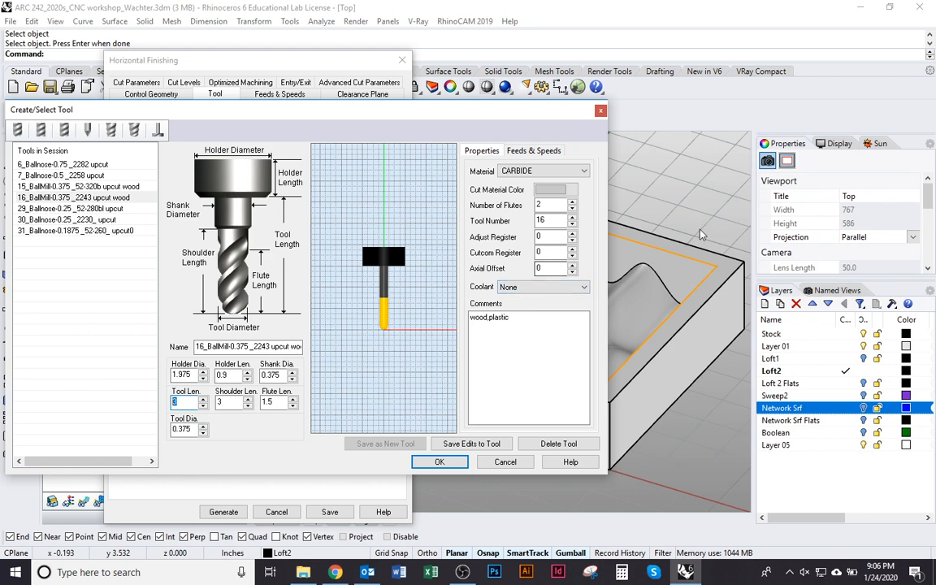
click(193, 406)
click(453, 467)
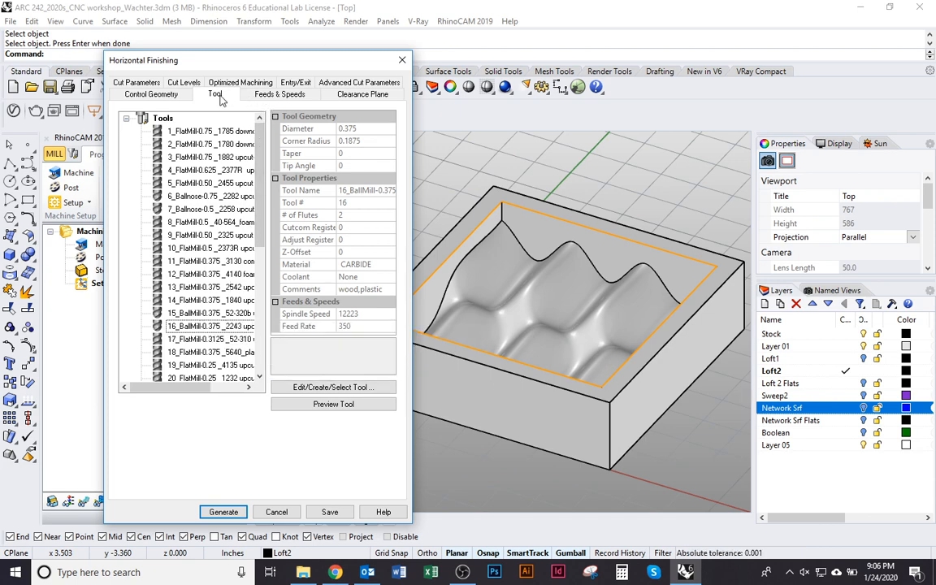
Review the finishing operation's feeds and speeds, clearance plane and cut parameters.
click(270, 98)
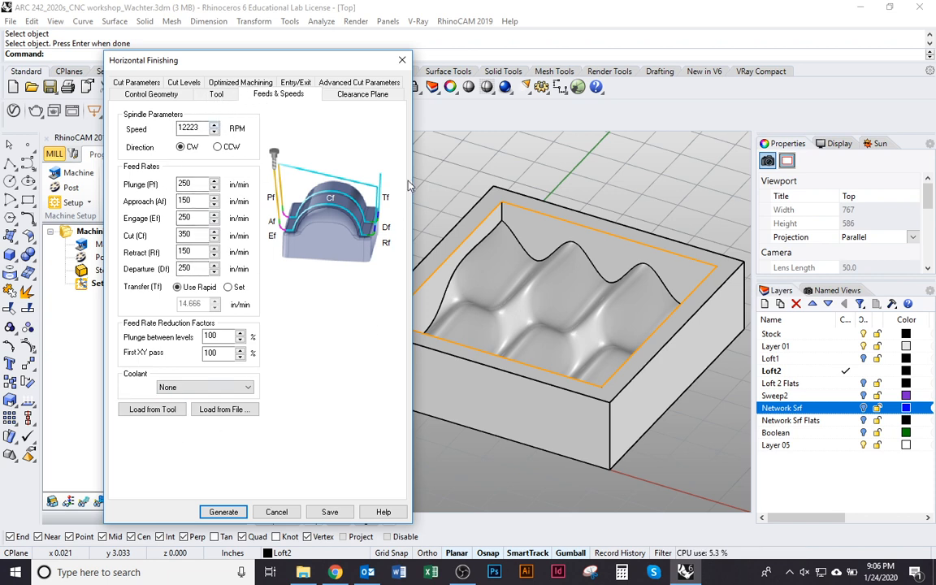
click(365, 95)
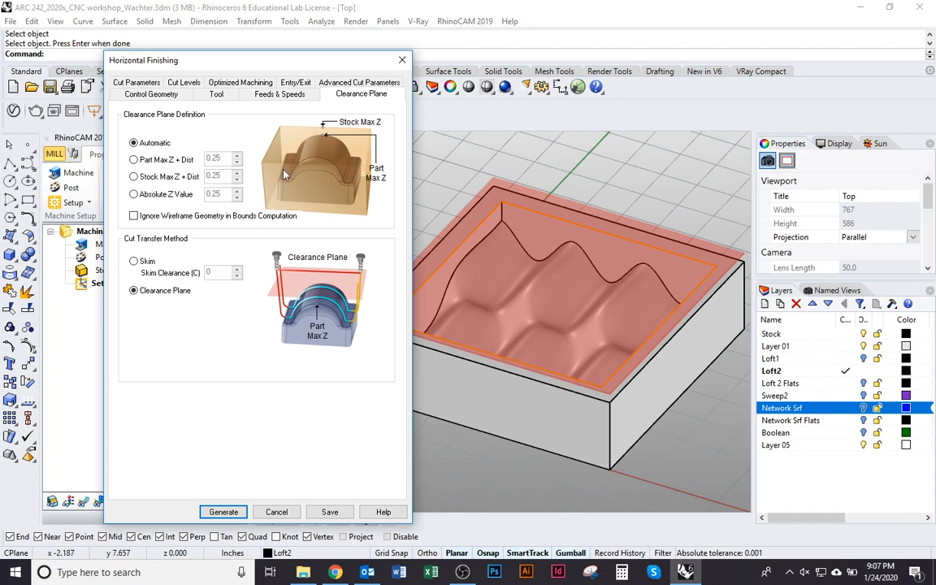
click(140, 84)
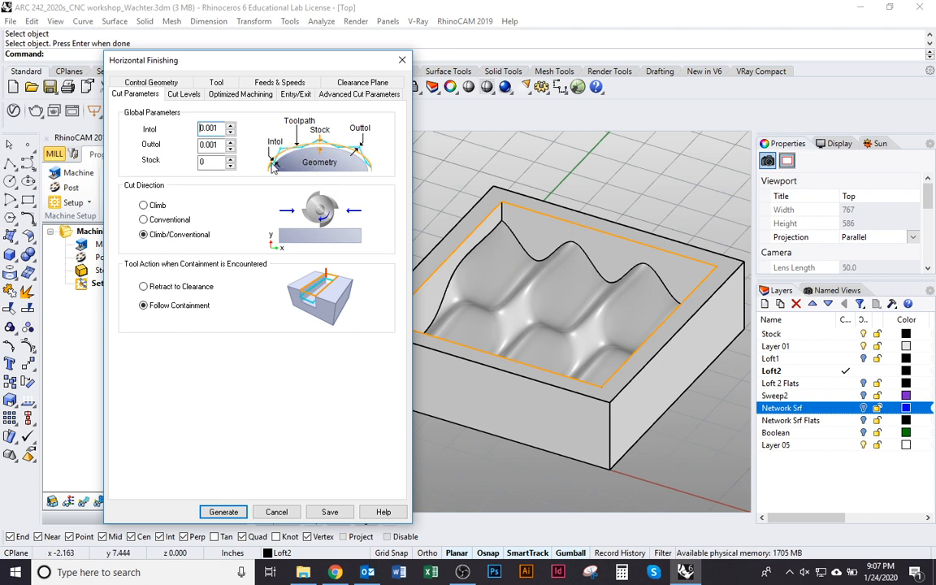
mouse_move(211, 161)
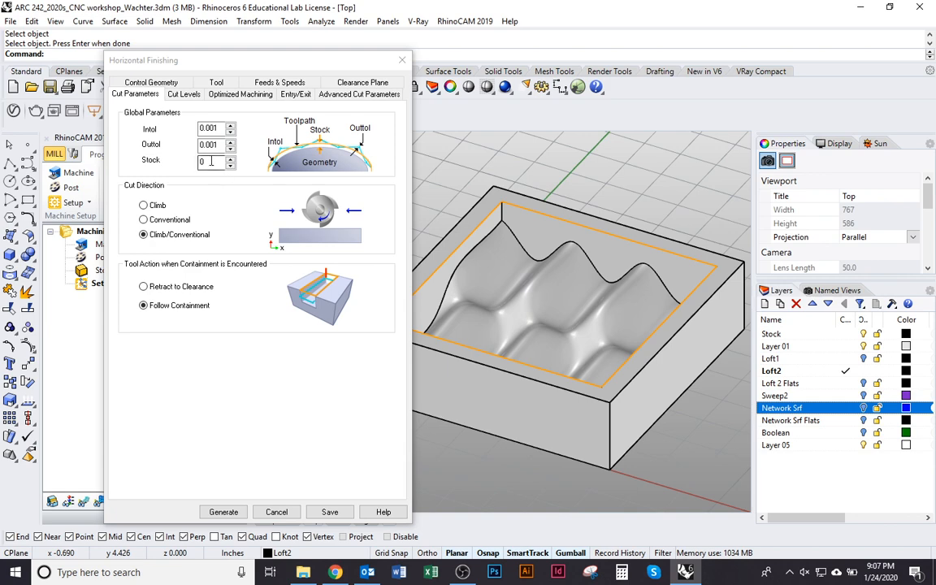
Set the stepdown control to a distance of 0.125 and enable the bottom cut level at 0.
click(184, 95)
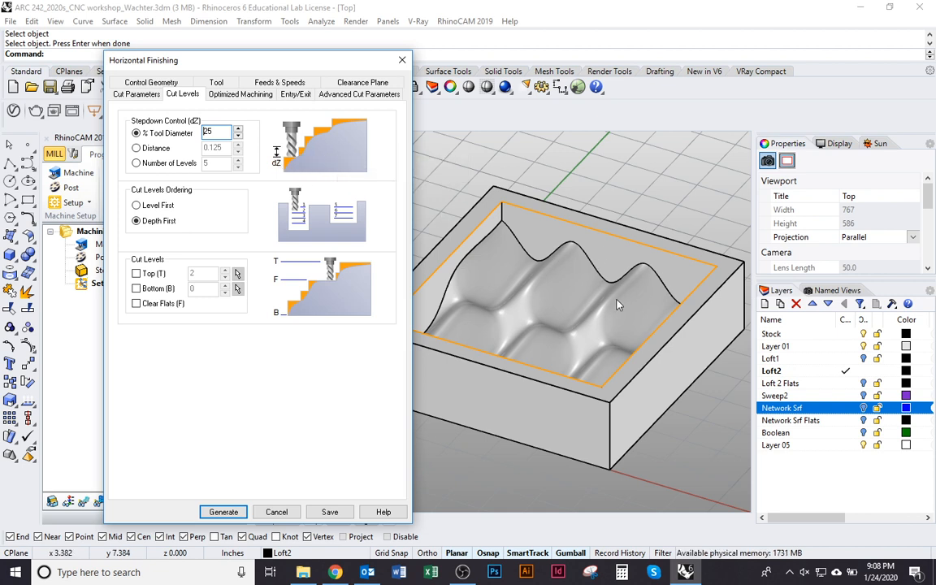
click(138, 148)
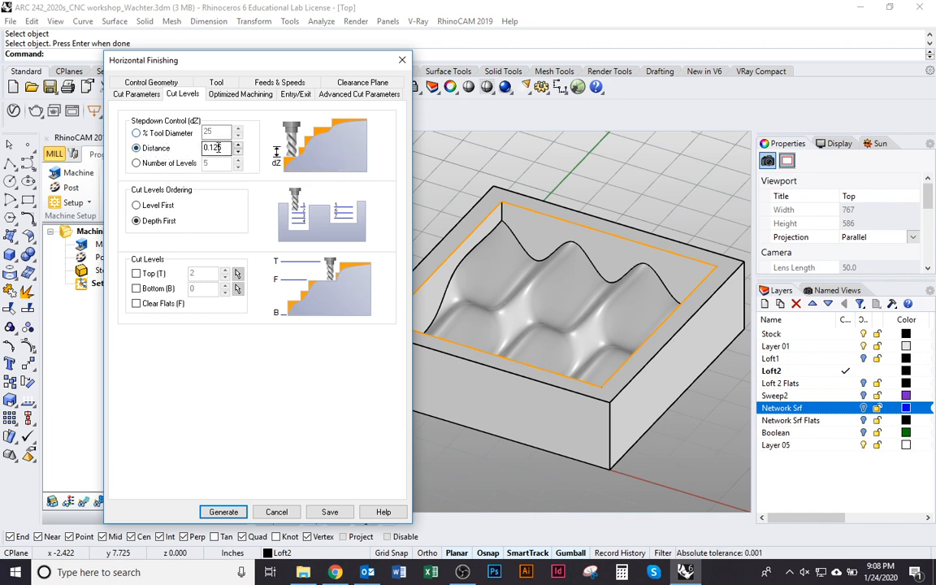
click(204, 149)
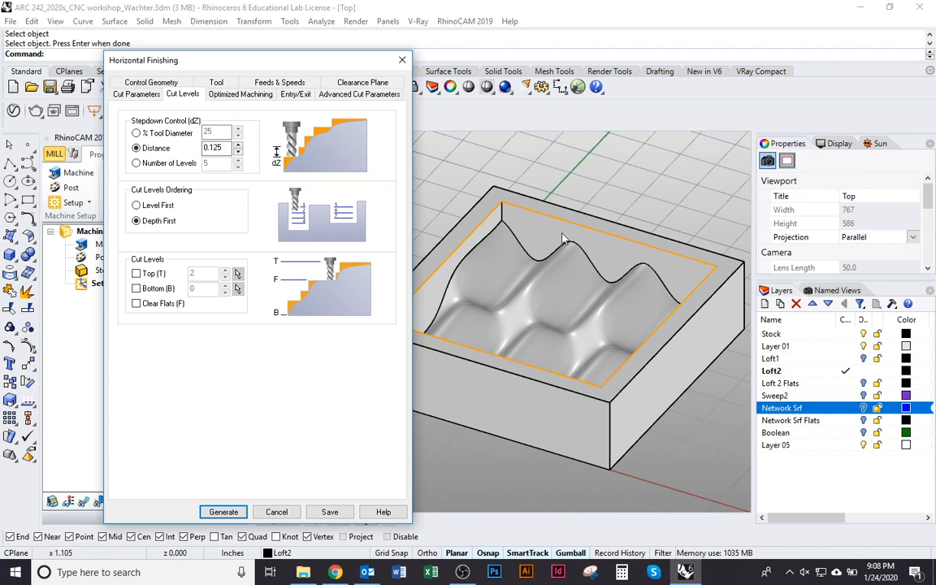
click(154, 290)
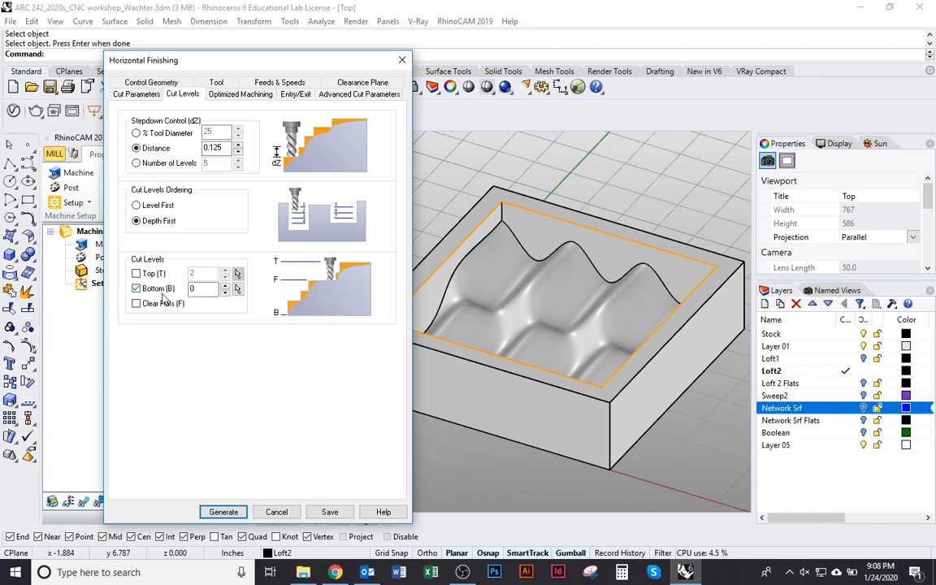
right_drag(536, 389, 545, 376)
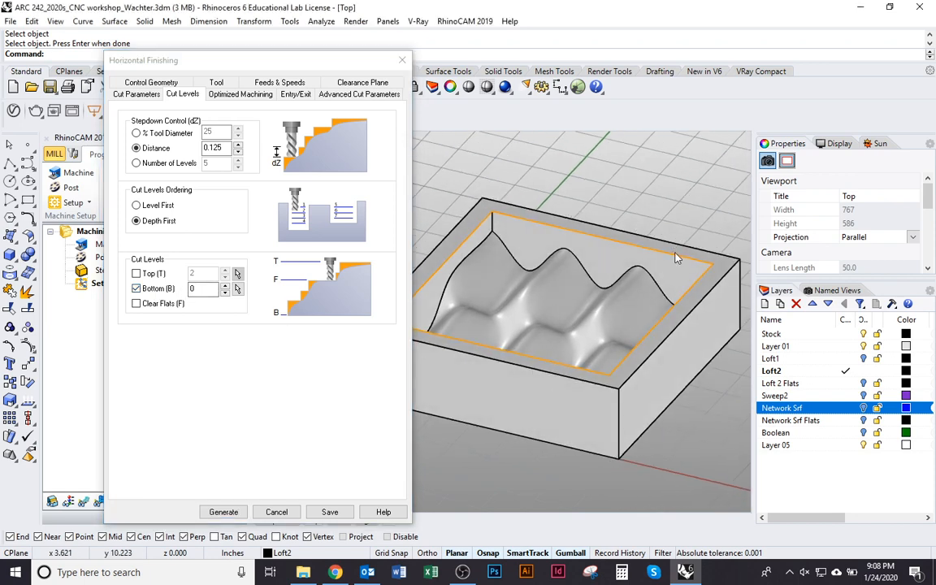
Examine the wavy lofted surface and the region curve inside the block from several angles.
right_drag(682, 286, 573, 365)
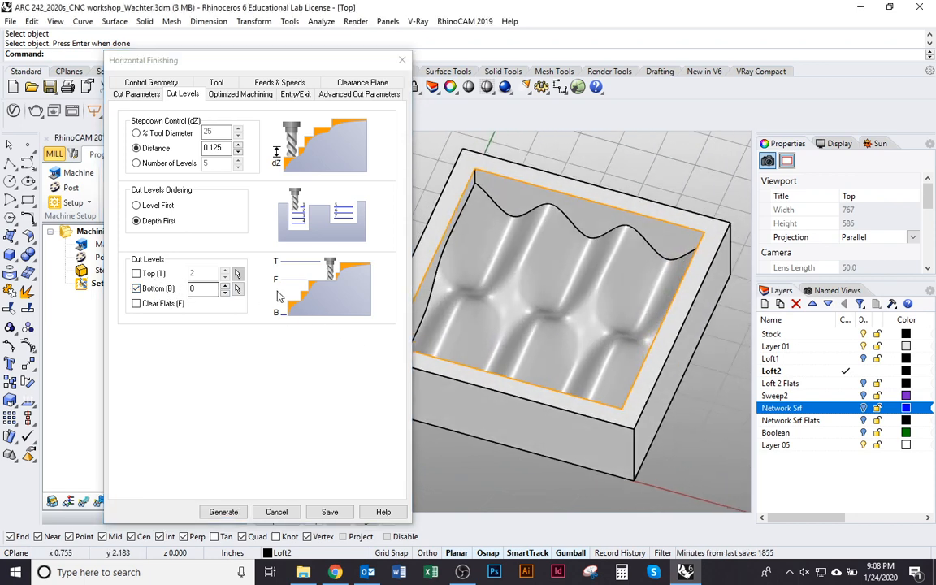
right_drag(490, 292, 589, 255)
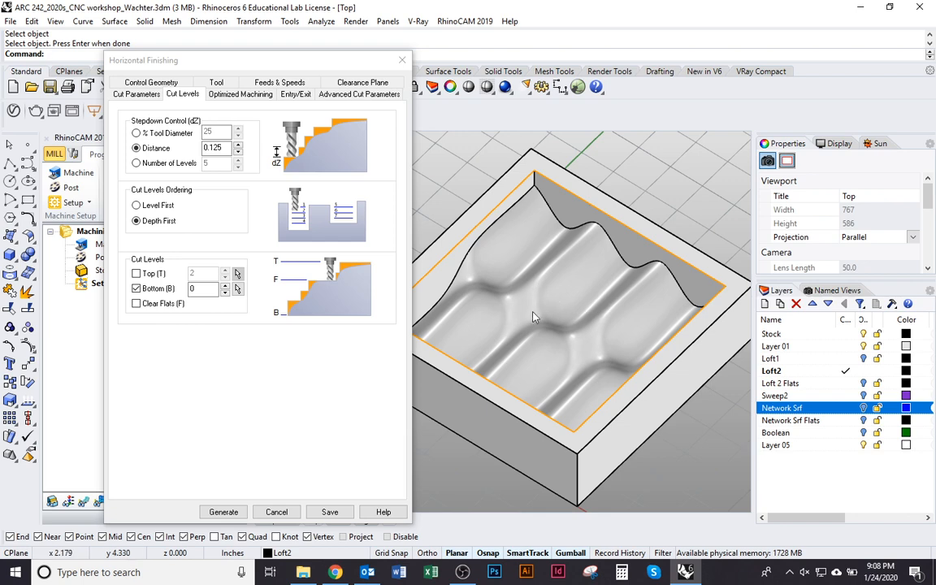
right_drag(507, 304, 603, 325)
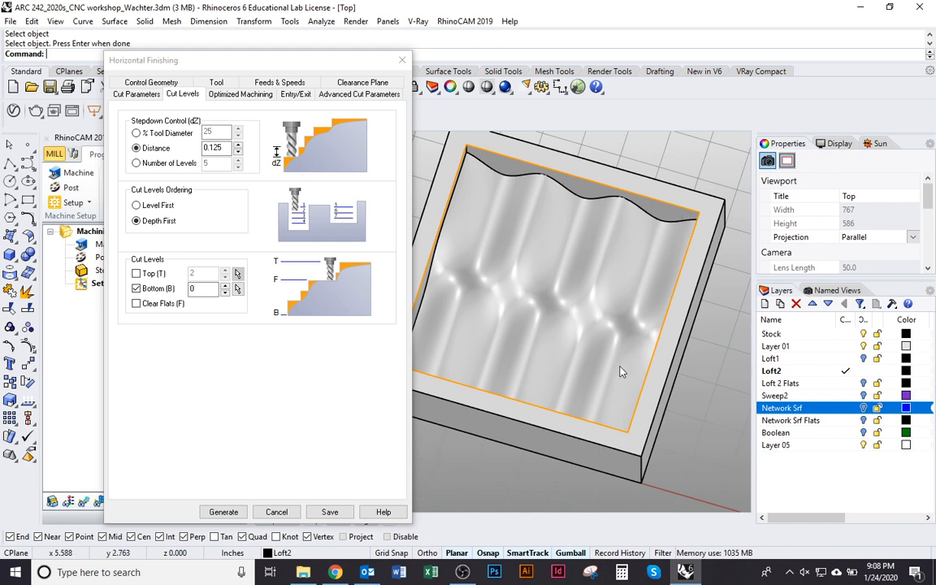
mouse_move(615, 338)
right_down()
mouse_move(616, 351)
mouse_move(615, 232)
mouse_move(642, 206)
right_up()
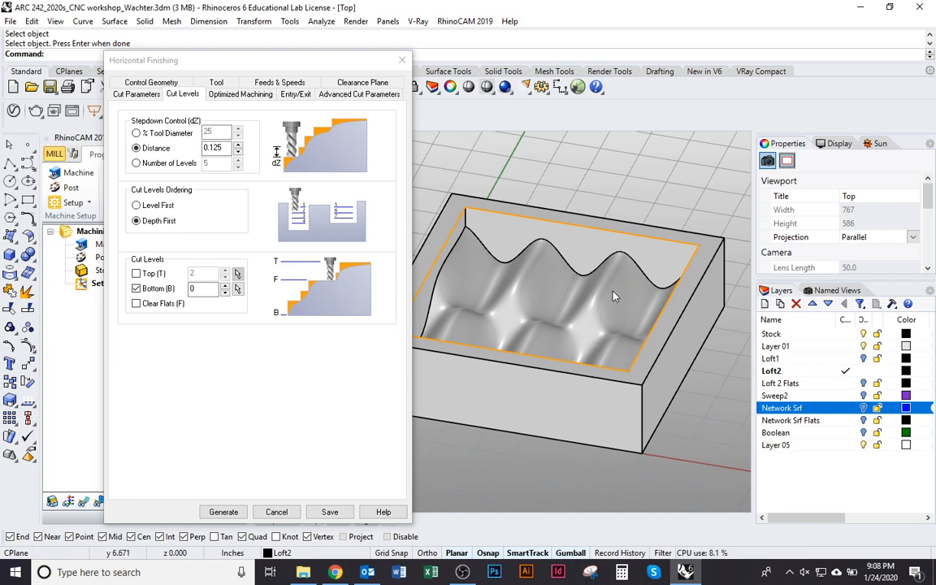
mouse_move(520, 321)
right_down()
mouse_move(579, 338)
mouse_move(622, 381)
right_up()
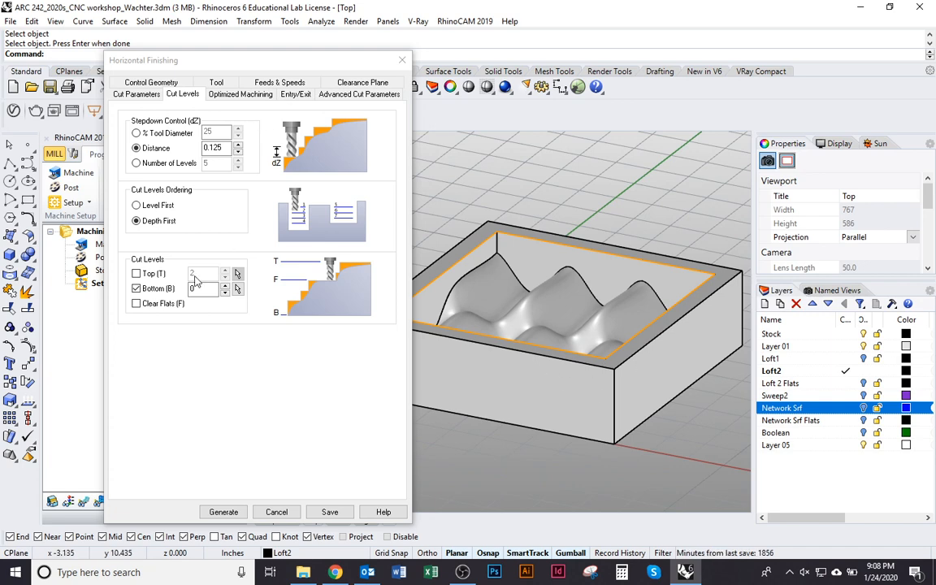
right_drag(544, 308, 553, 313)
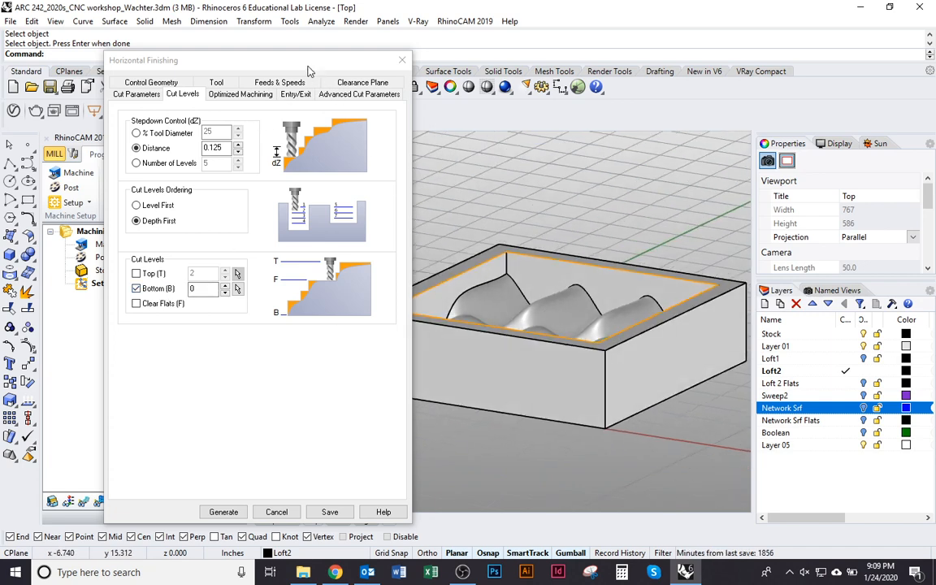
Show the model in wireframe and set the bottom cut level to 0.5, picking the wavy surface's lower front corner as reference.
key(ctrl+alt+w)
mouse_move(611, 312)
right_down()
mouse_move(609, 378)
mouse_move(620, 408)
mouse_move(605, 344)
right_up()
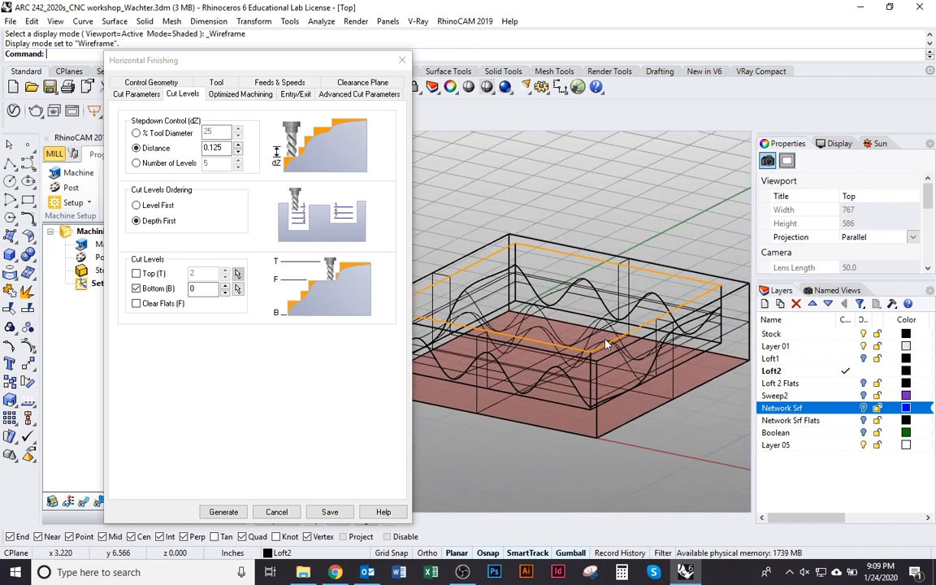
click(197, 288)
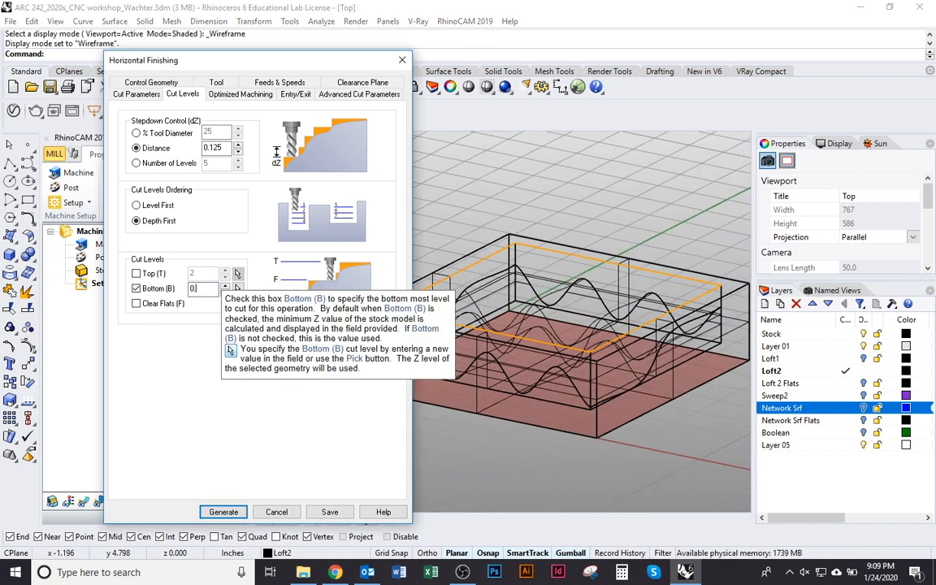
text(5)
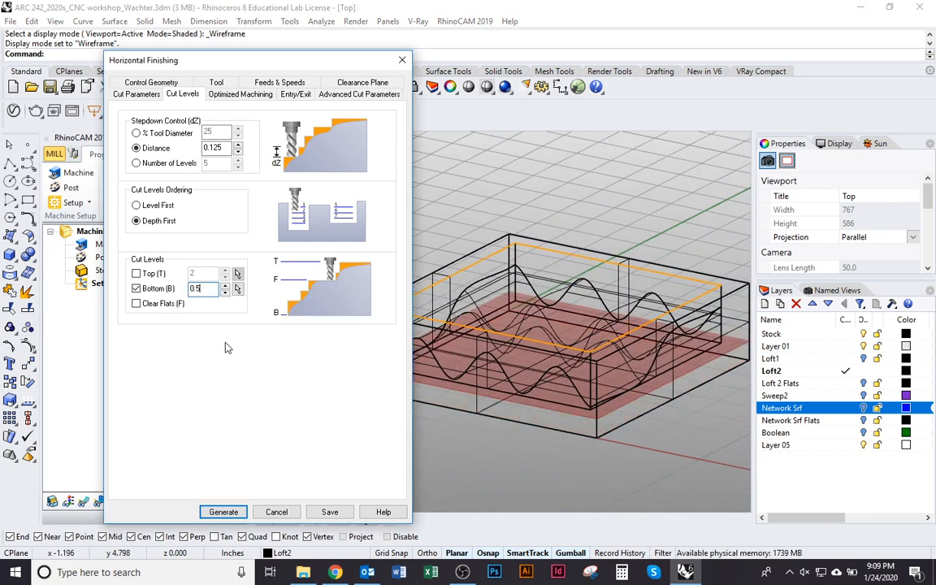
click(237, 289)
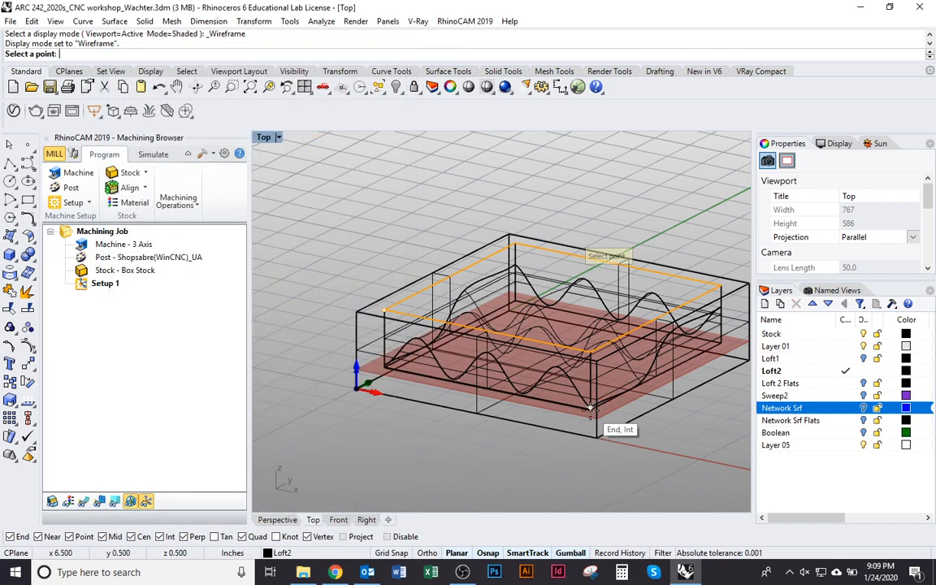
click(599, 412)
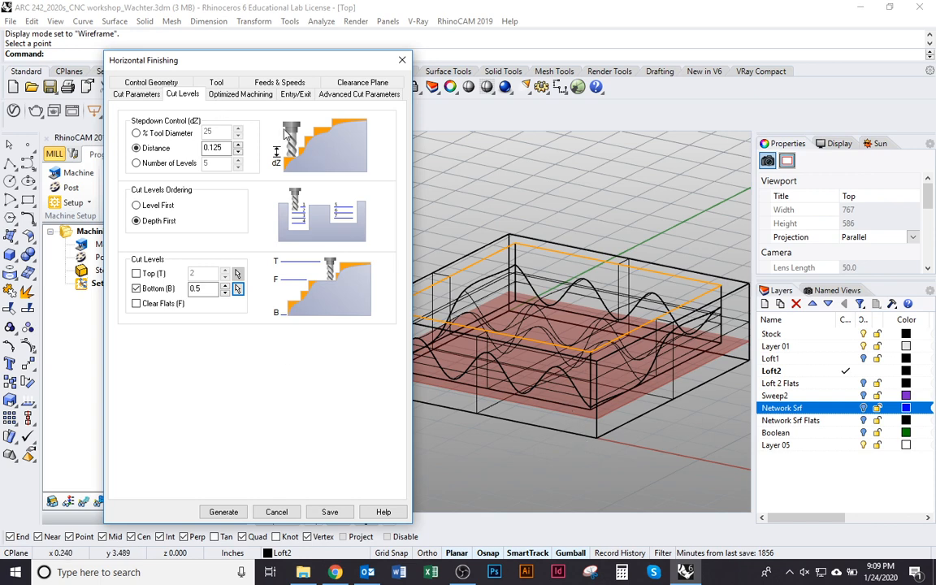
Review the optimized machining, entry/exit and advanced cut settings, and generate the Horizontal Finishing toolpath.
click(241, 95)
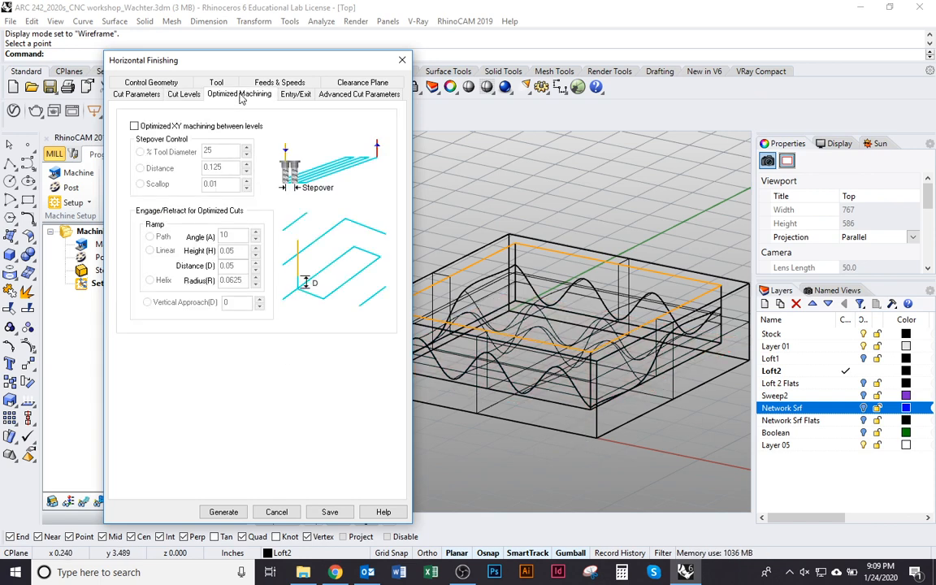
click(286, 96)
click(332, 96)
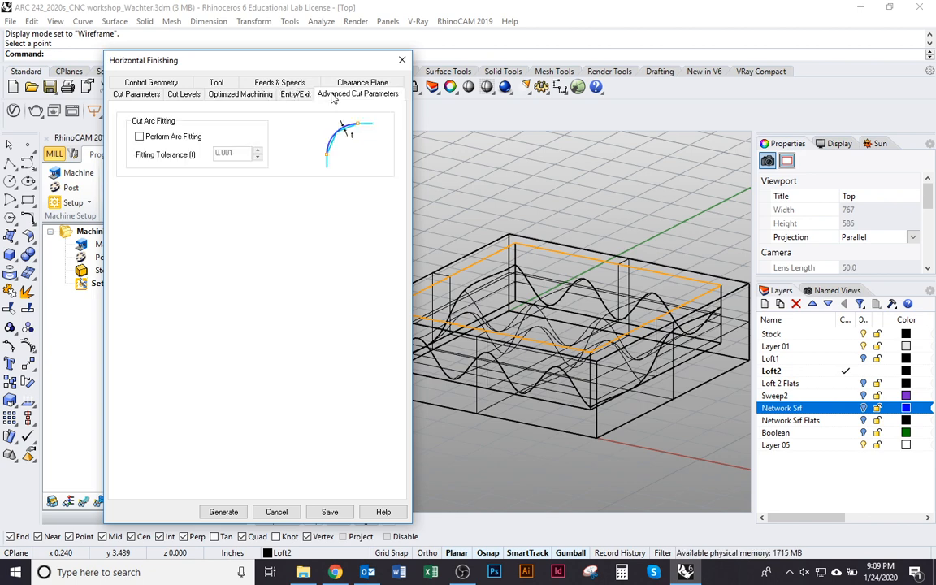
click(241, 93)
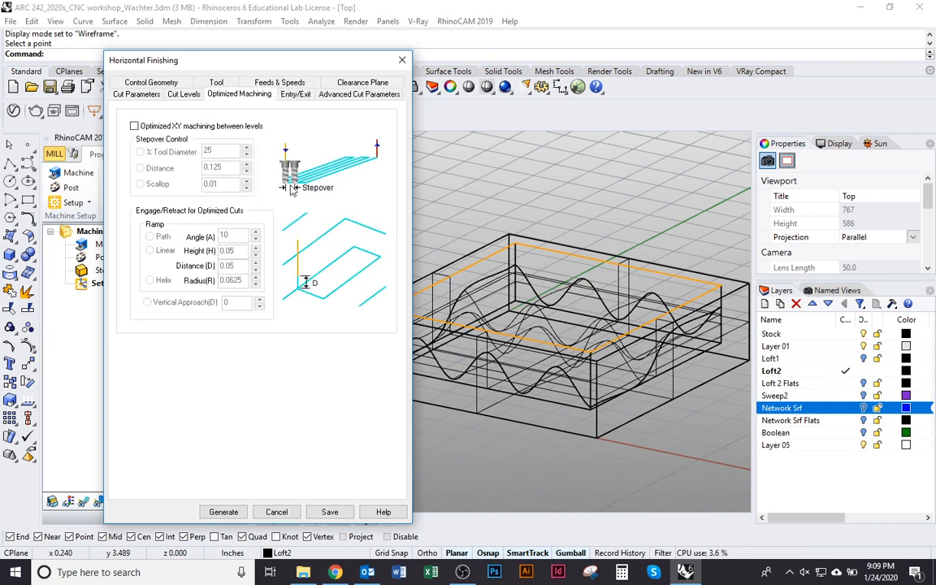
click(223, 513)
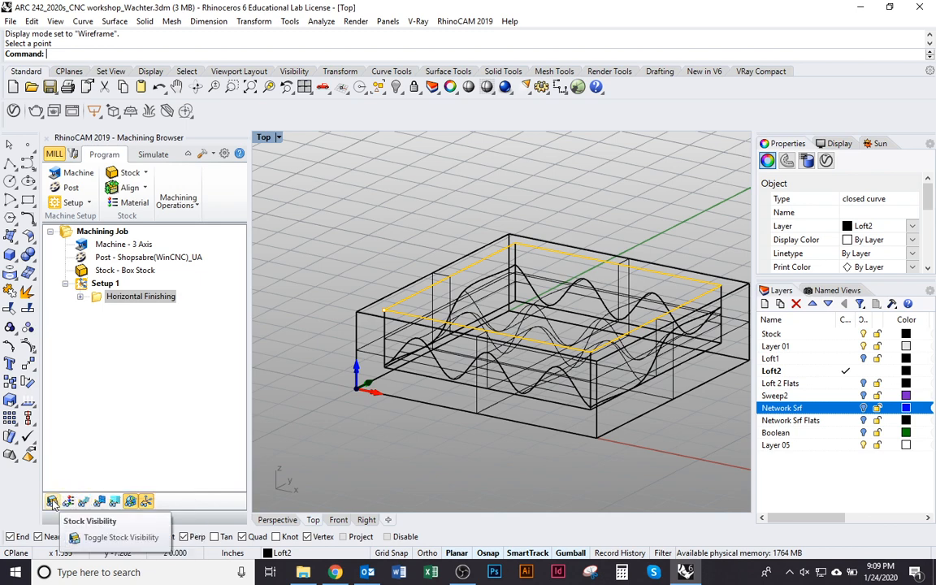
Turn on stock and toolpath visibility and display the toolpath of the Horizontal Finishing operation.
right_drag(618, 328, 607, 351)
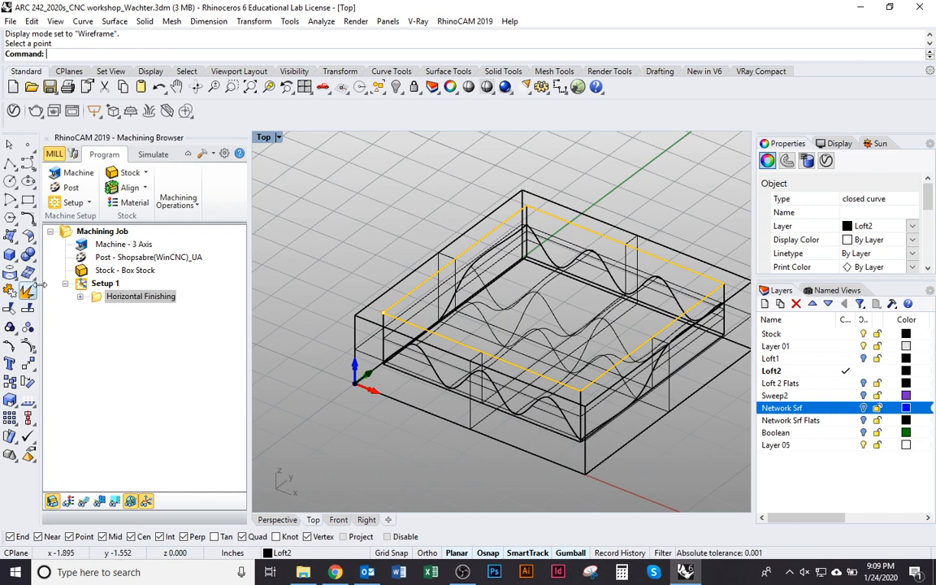
click(96, 284)
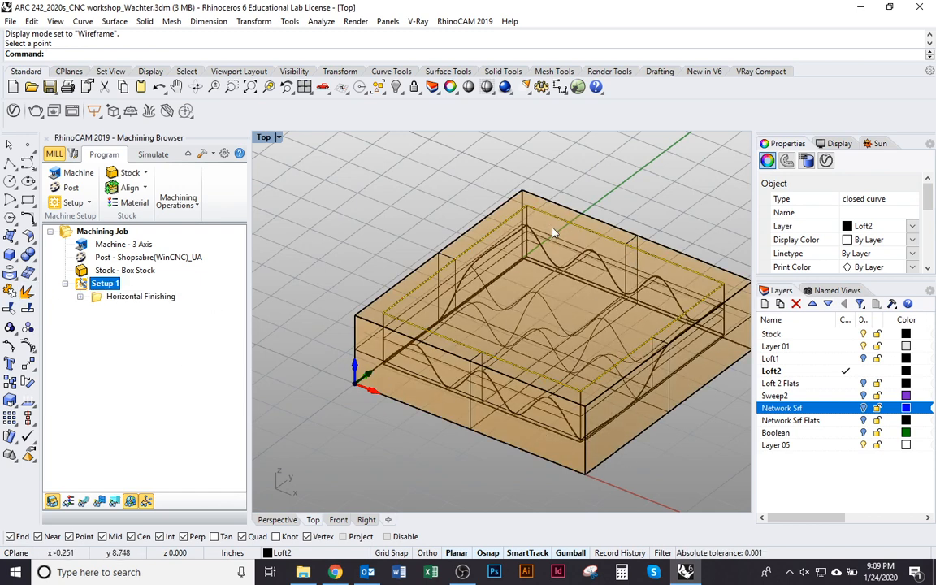
click(83, 505)
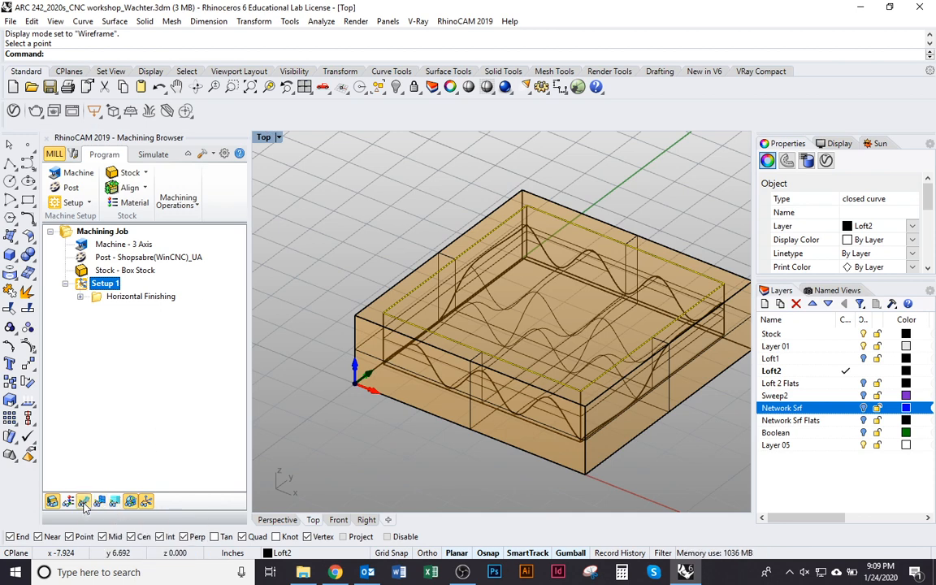
click(130, 297)
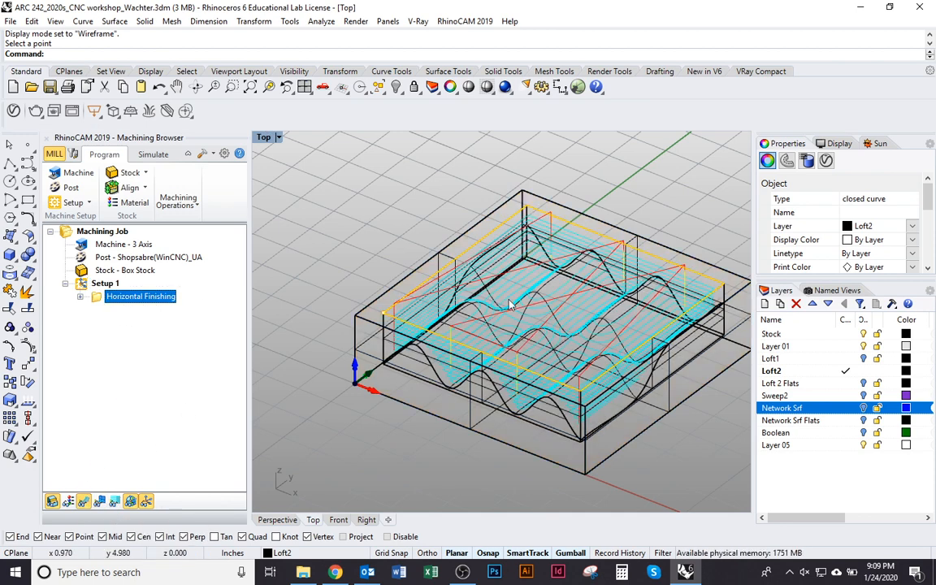
Inspect the generated Horizontal Finishing toolpath over the wavy surface, both close up and from several angles.
right_drag(460, 271, 466, 333)
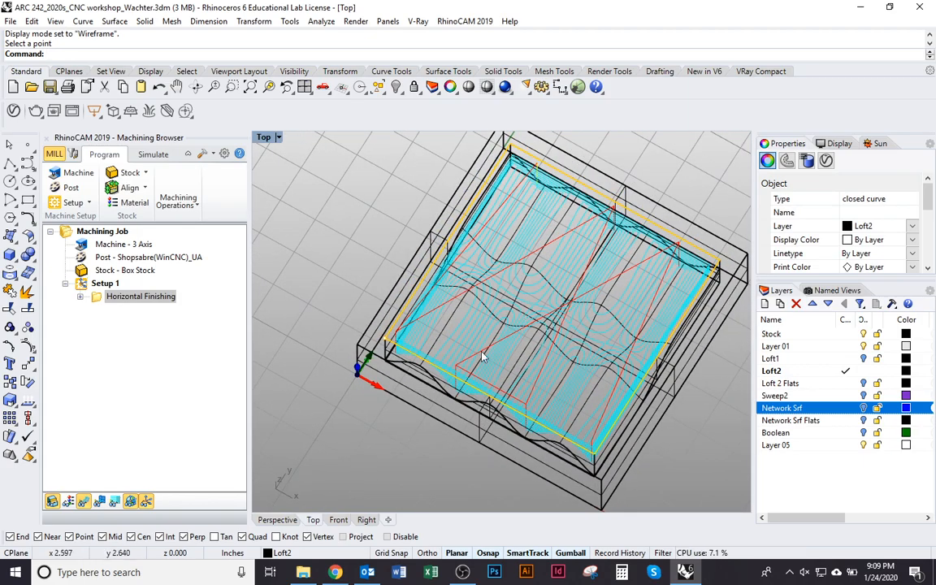
scroll(472, 317, up, 6)
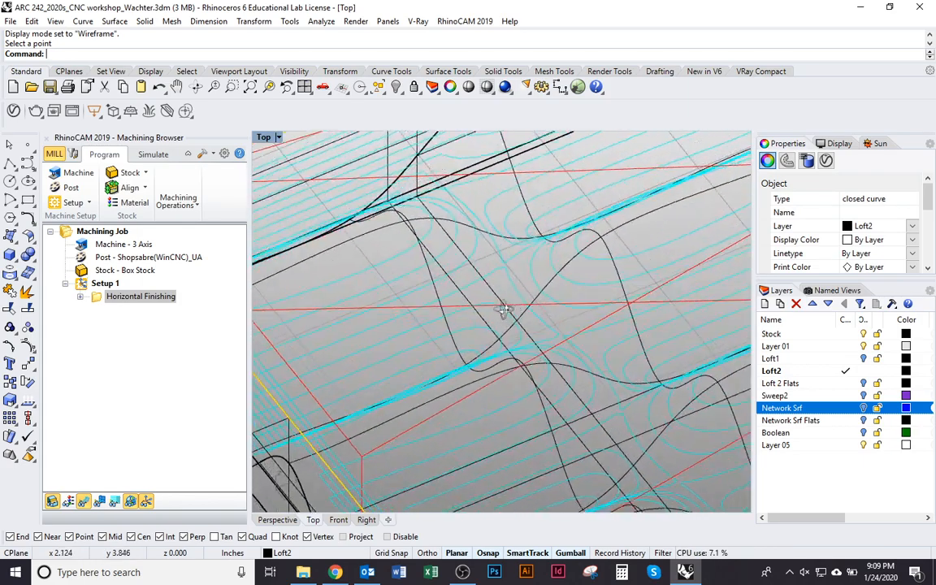
scroll(473, 302, down, 8)
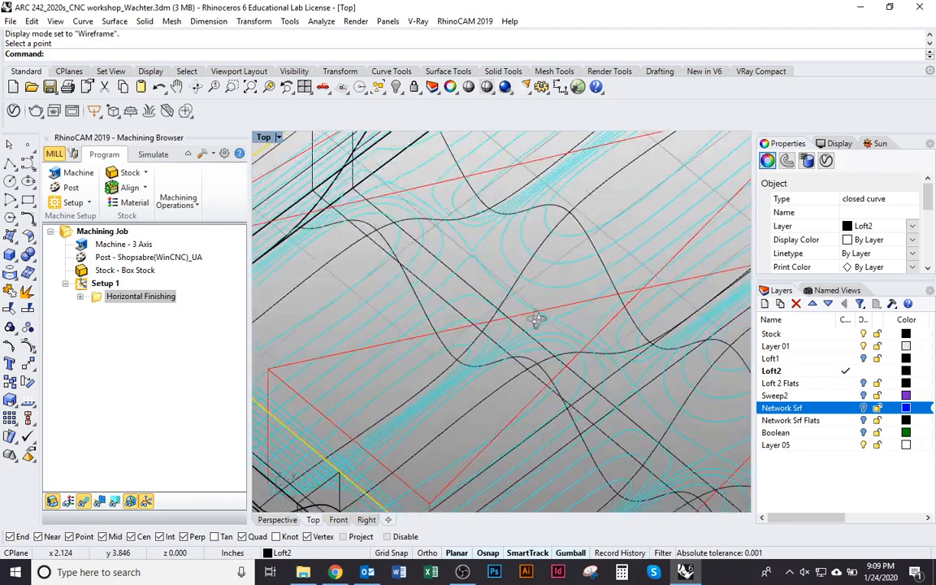
right_drag(527, 295, 158, 299)
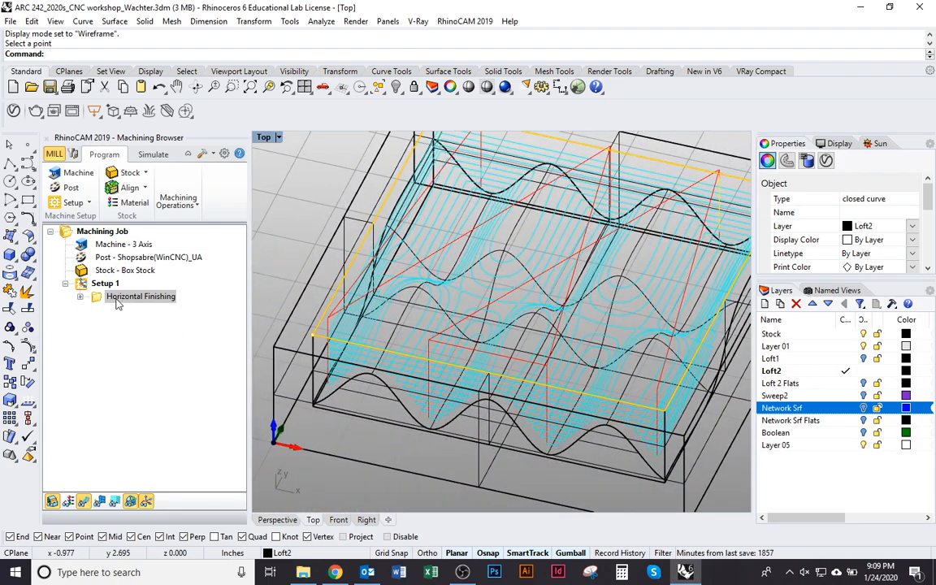
right_drag(484, 367, 481, 353)
right_drag(598, 371, 564, 357)
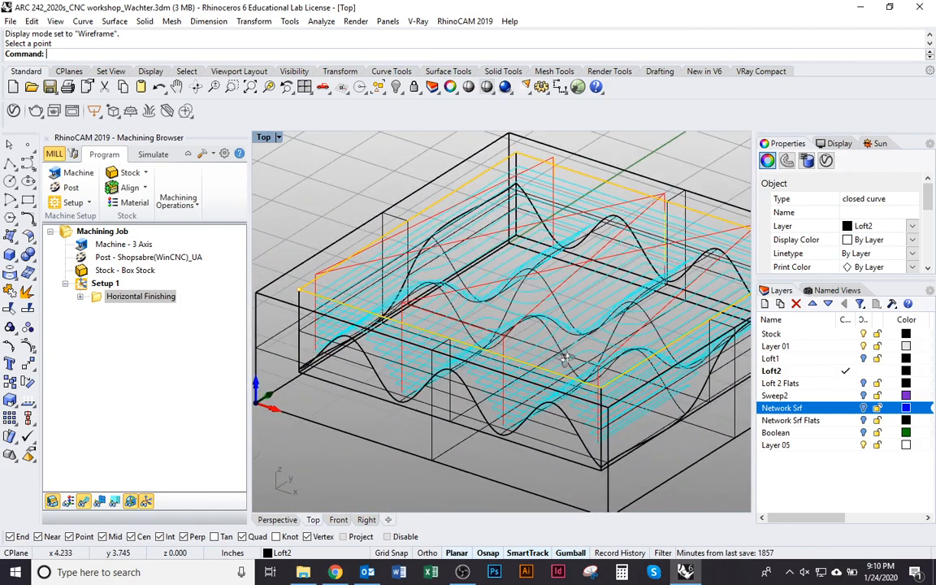
Simulate the Horizontal Finishing operation and inspect the simulated cut stock from above and from the sides.
click(148, 297)
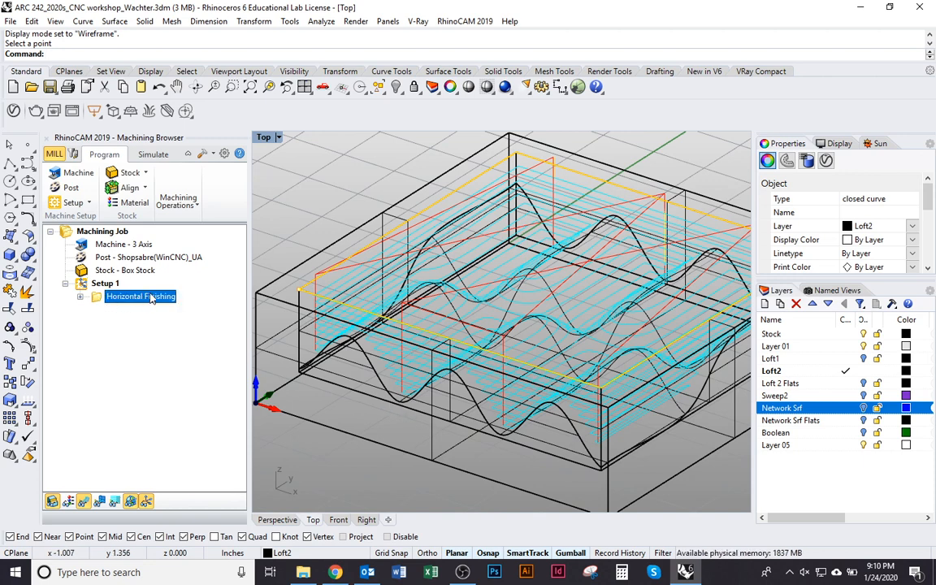
right_click(95, 301)
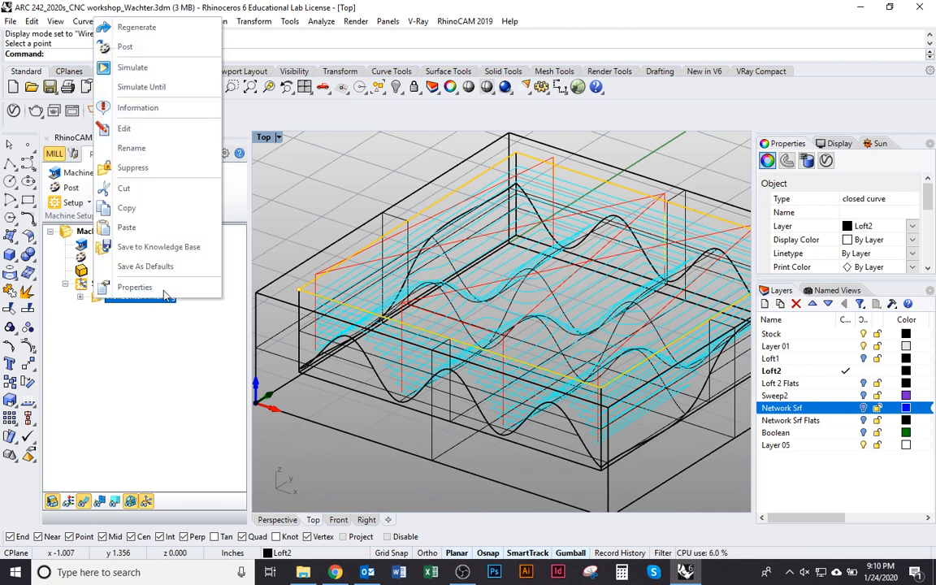
click(143, 70)
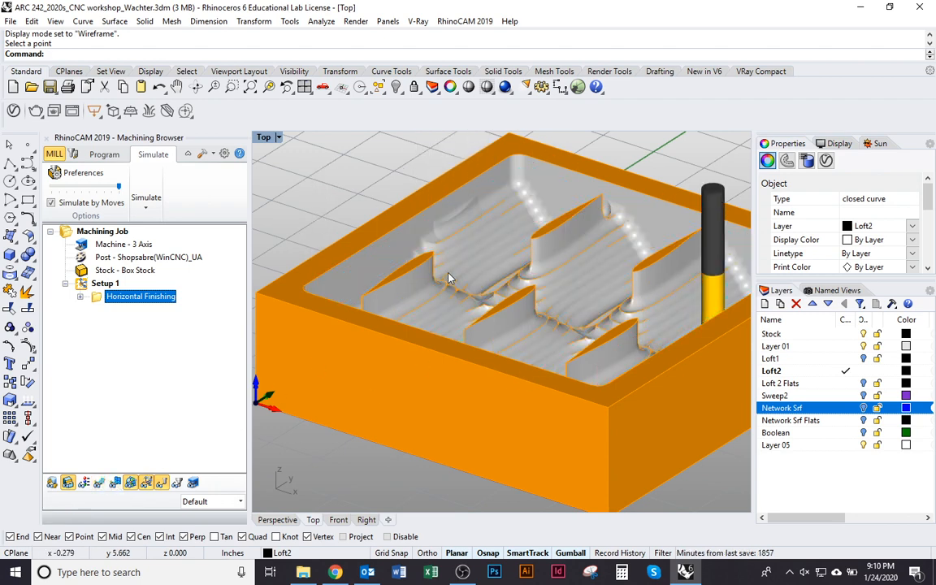
right_drag(448, 274, 467, 389)
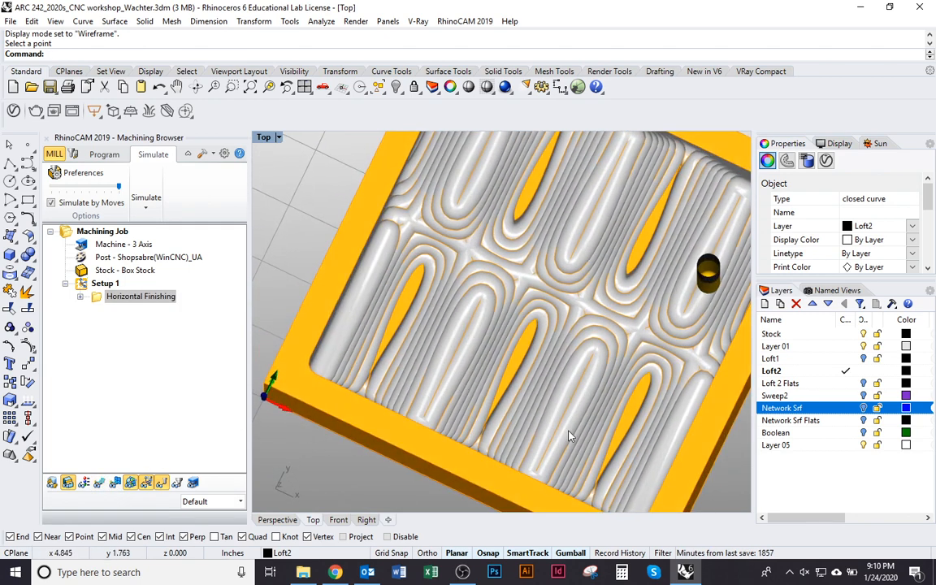
right_drag(685, 179, 683, 236)
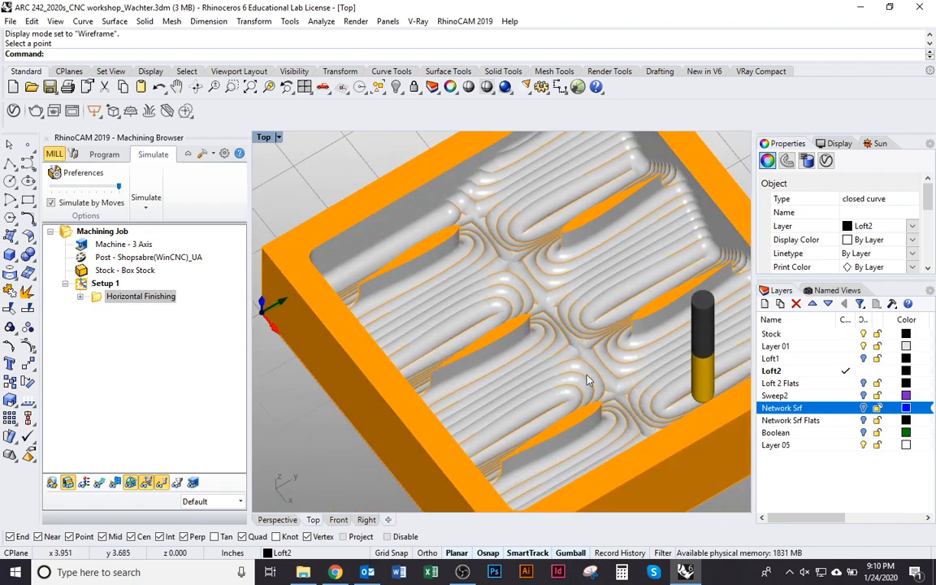
right_drag(528, 337, 522, 233)
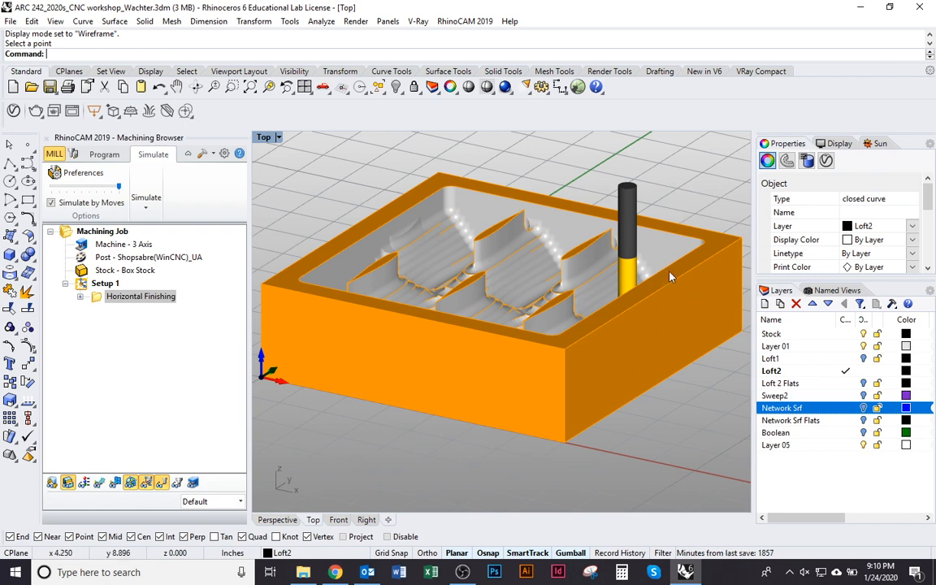
Switch to Chrome, open the CAPLA Student Software page, pick "software guidebook" in the site search and find the Software Guidebook link.
key(alt+Tab)
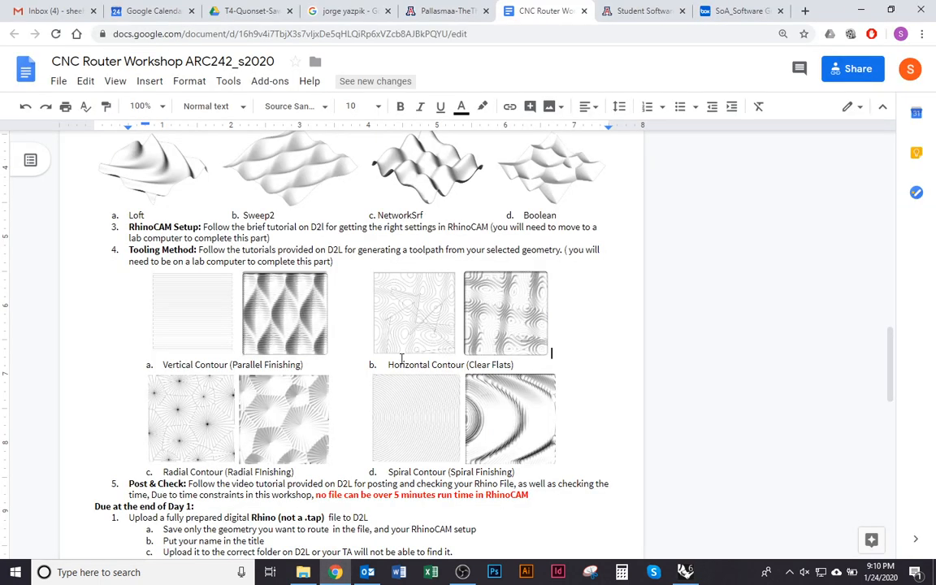
click(582, 17)
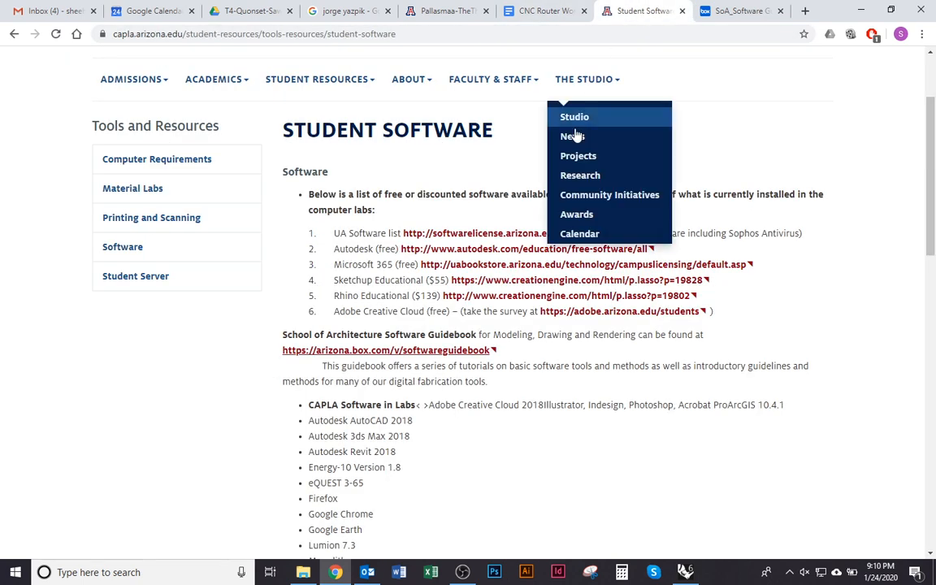
scroll(534, 167, up, 2)
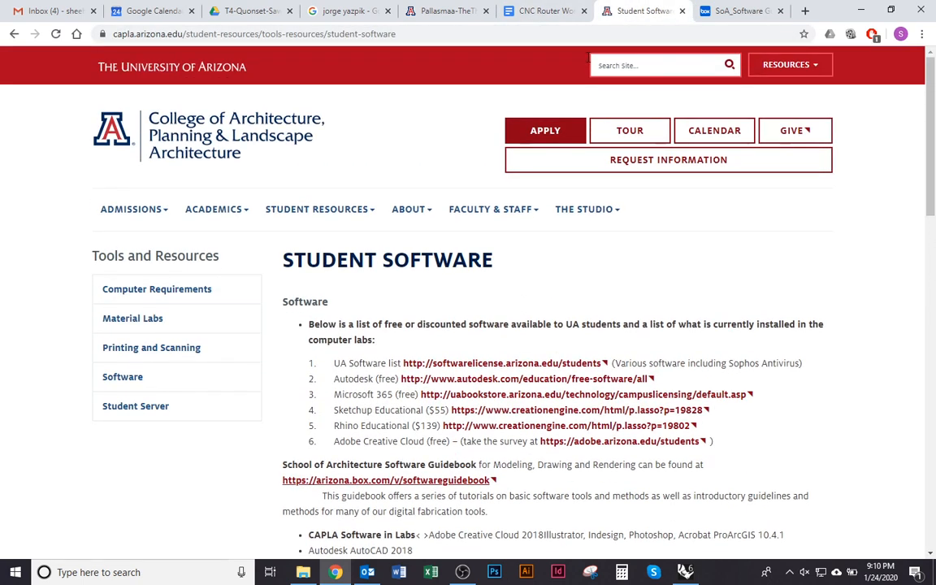
click(657, 70)
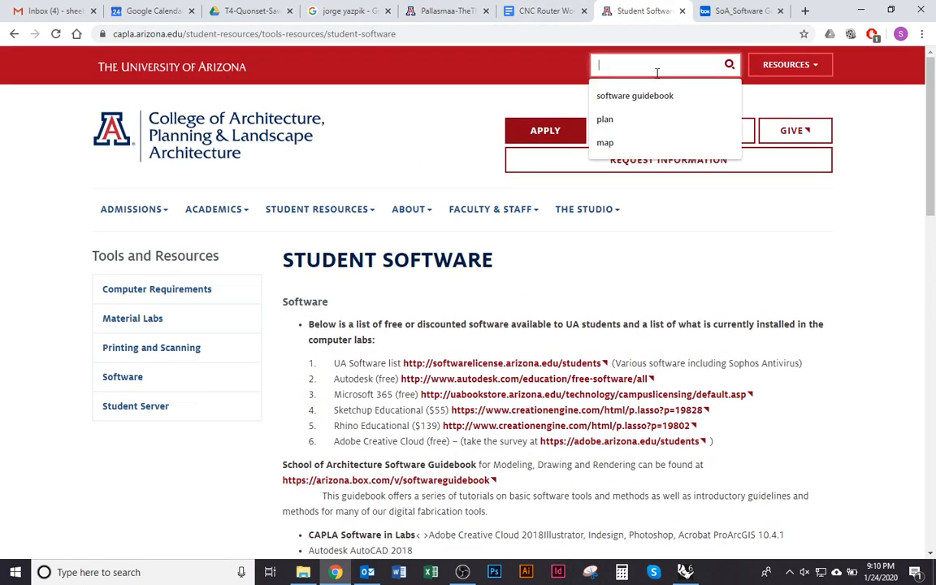
click(646, 96)
scroll(455, 276, down, 3)
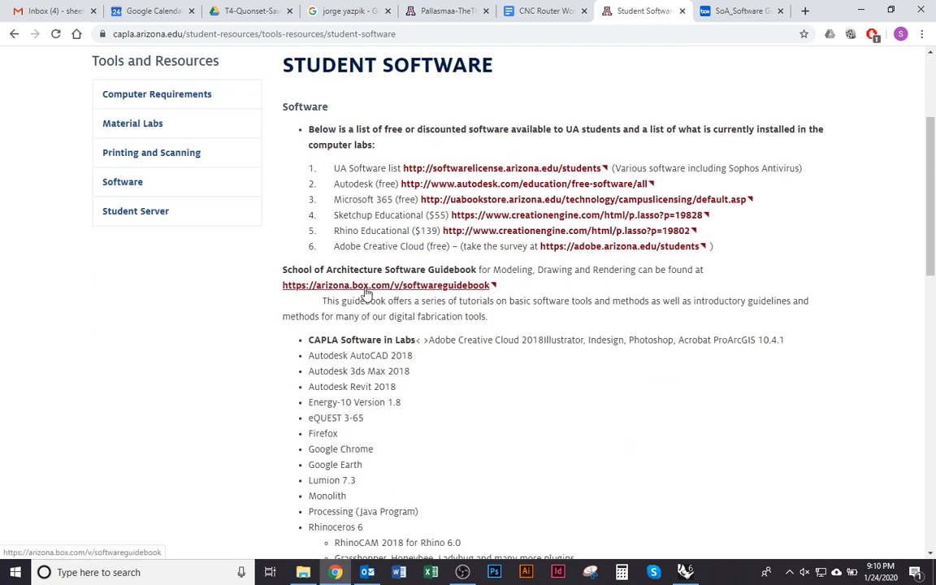
Open the SoA Software Guidebook PDF and look through its CNC RhinoCAM chapter, from the box stock setup to the finishing toolpath simulation.
click(739, 11)
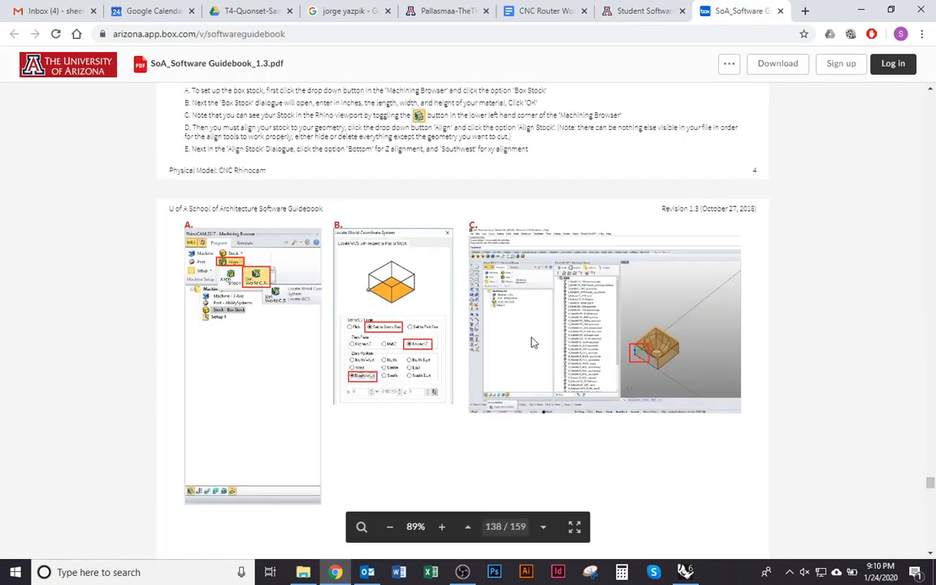
scroll(533, 342, up, 10)
scroll(557, 357, down, 6)
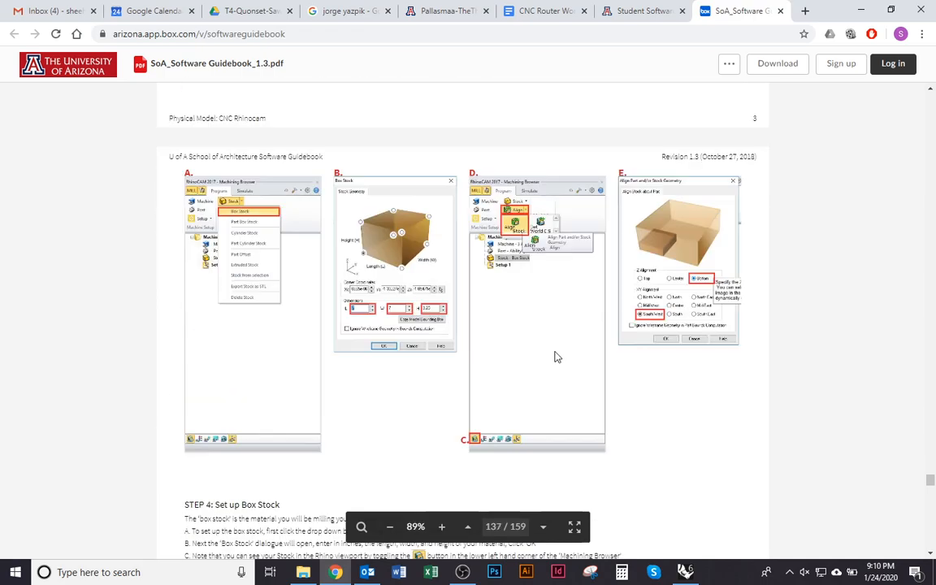
scroll(556, 356, down, 20)
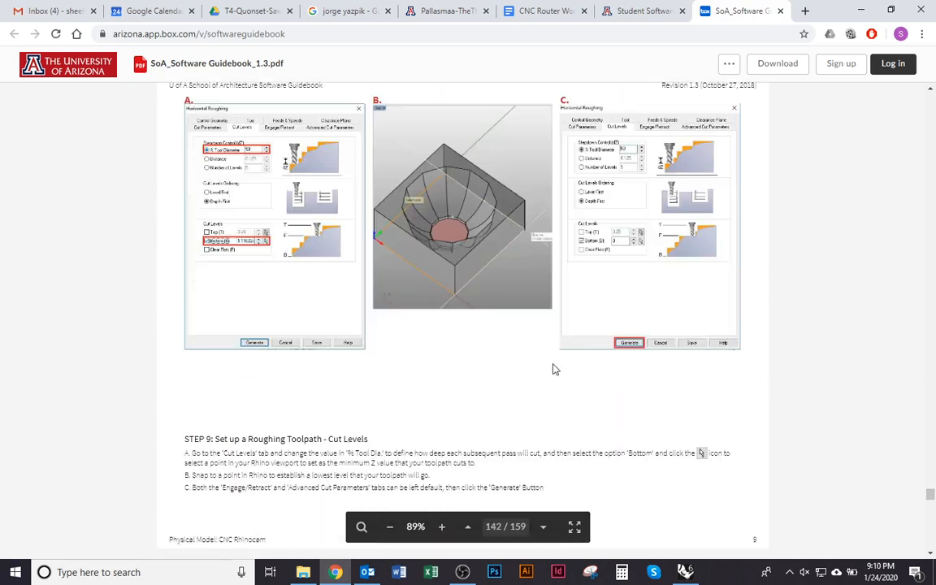
scroll(555, 369, down, 10)
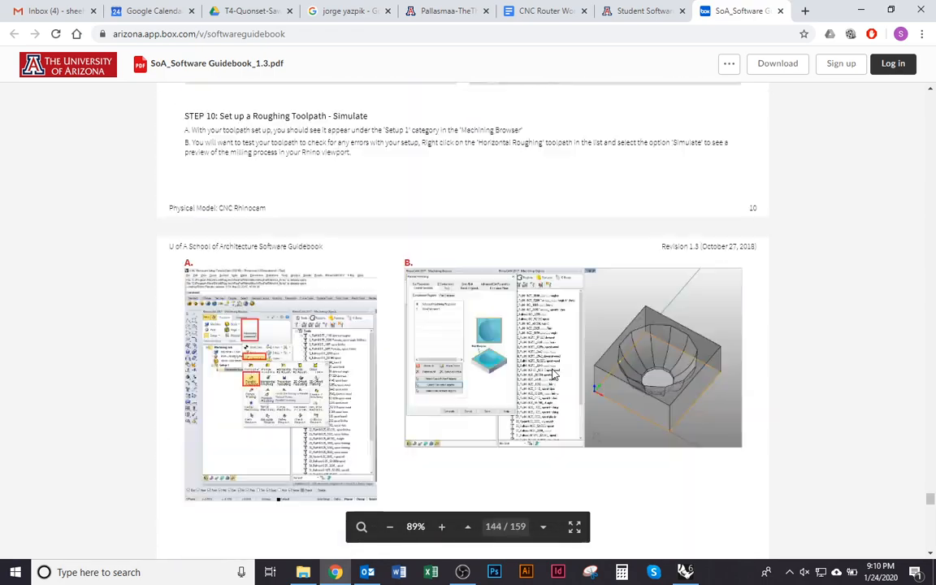
scroll(555, 375, down, 15)
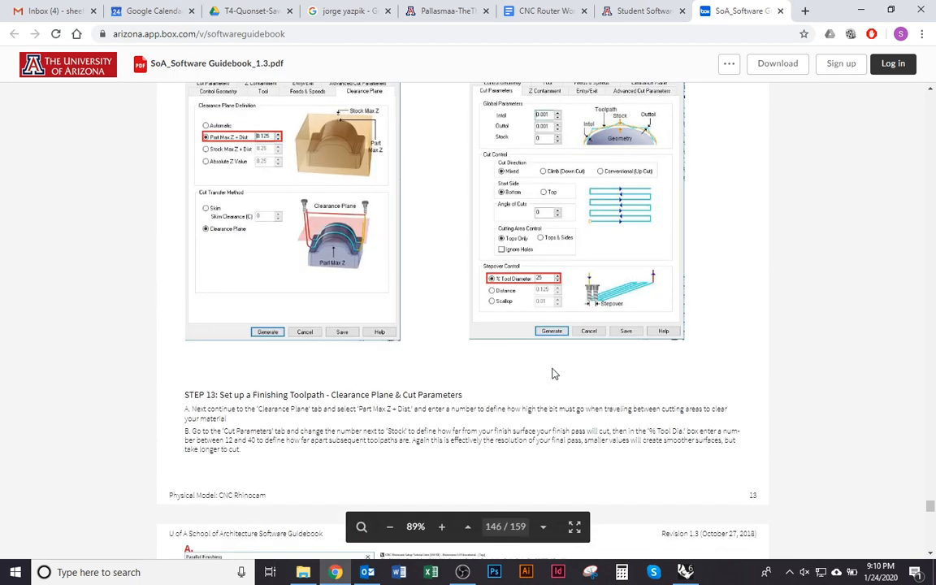
scroll(552, 374, down, 12)
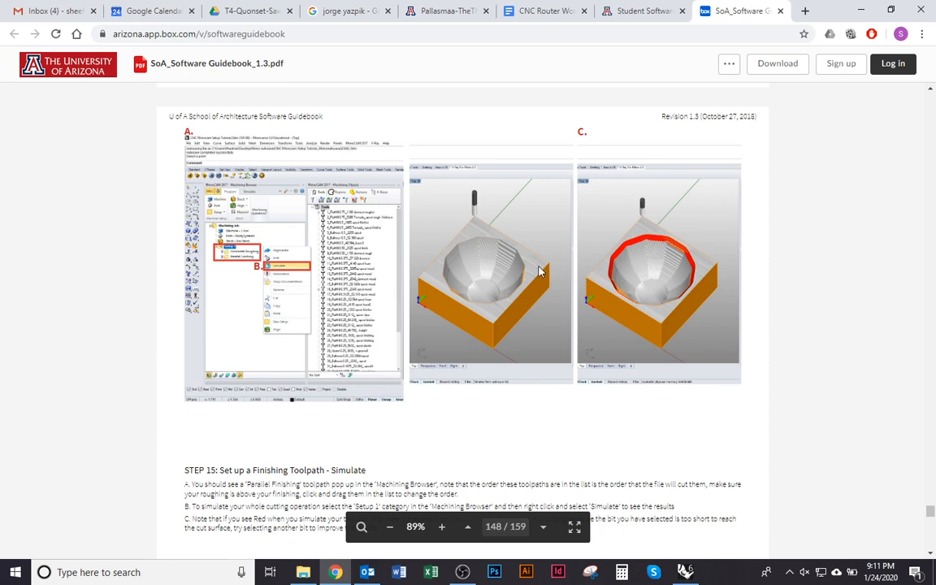
Switch back to Rhinoceros and examine the simulated Horizontal Finishing cut close up, from low angles and from above.
key(alt+Tab)
scroll(540, 318, up, 3)
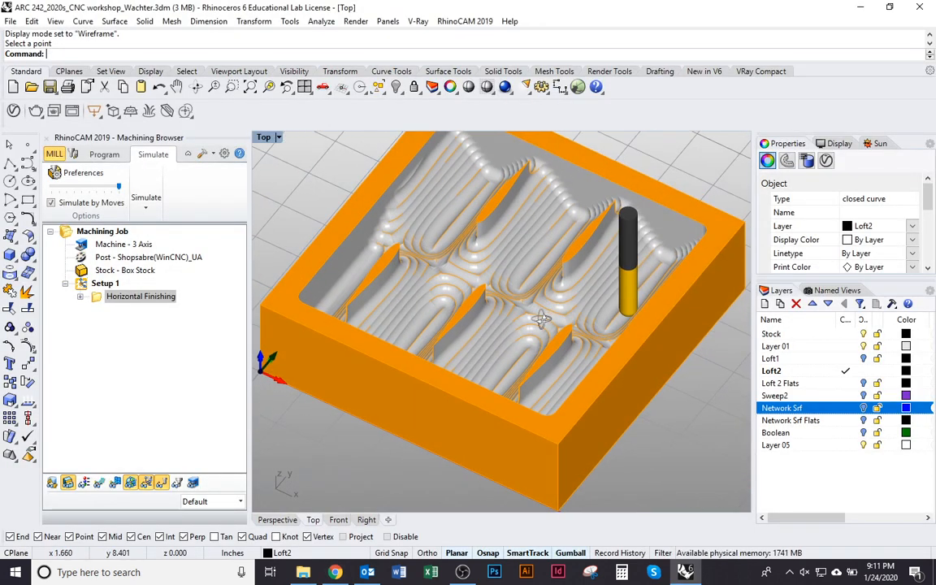
right_drag(541, 318, 527, 367)
scroll(532, 327, up, 4)
right_drag(534, 333, 524, 277)
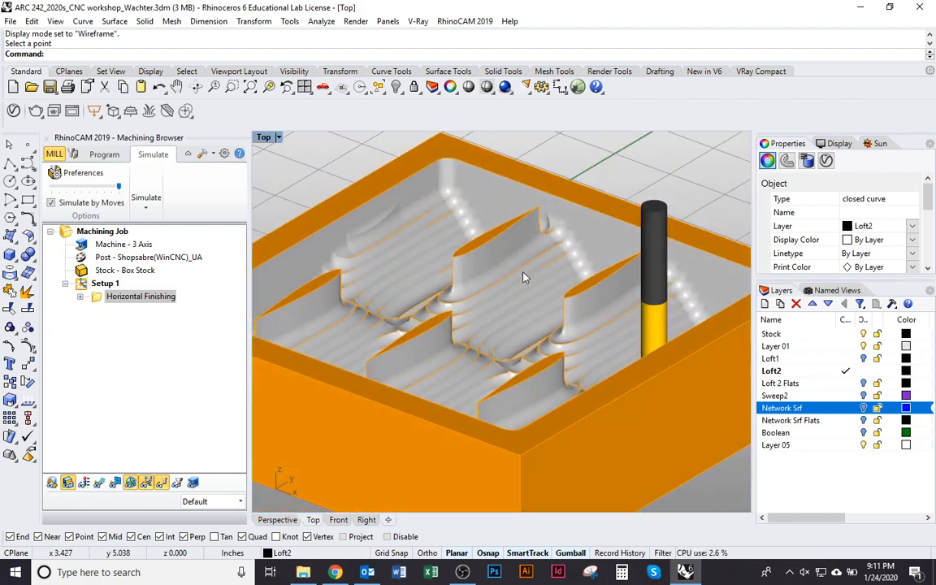
right_drag(626, 282, 611, 266)
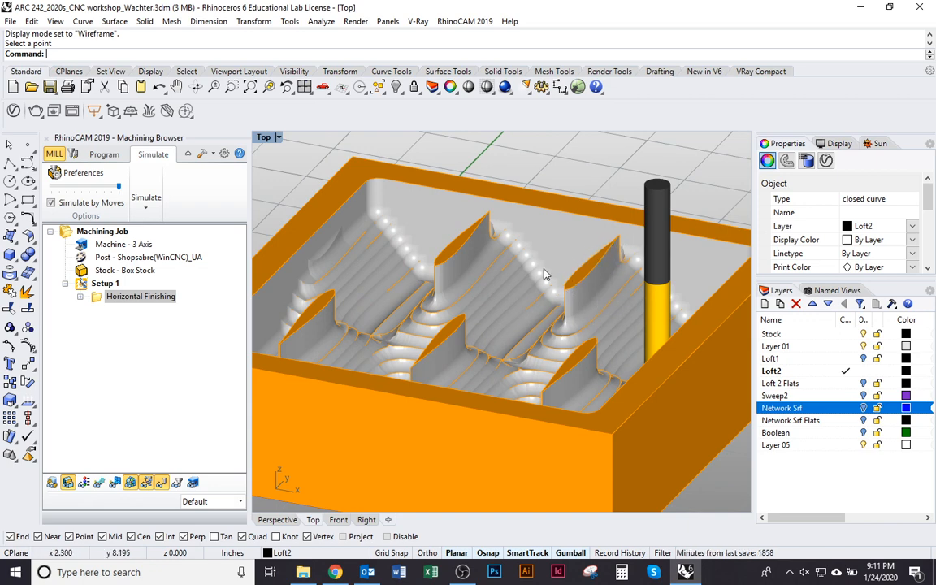
right_drag(605, 271, 581, 341)
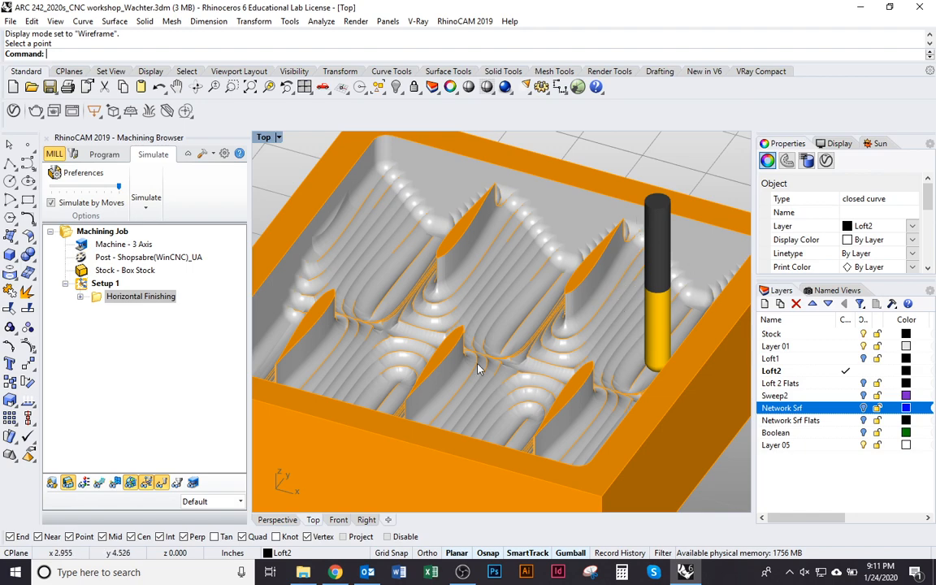
right_drag(509, 351, 574, 367)
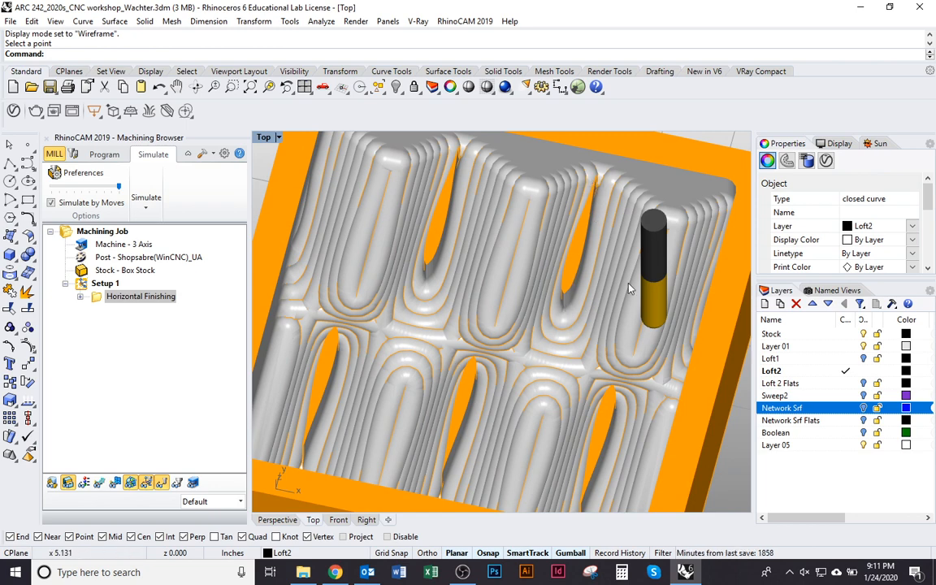
Start a 3-axis Flats Machining (Plateau Machining) operation and check its drive region around the wavy surface.
click(108, 156)
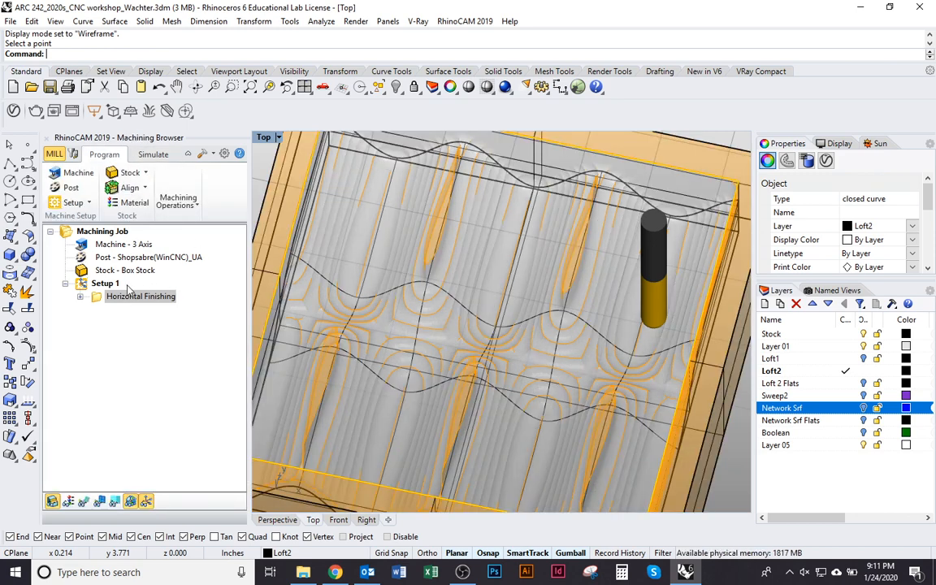
click(178, 201)
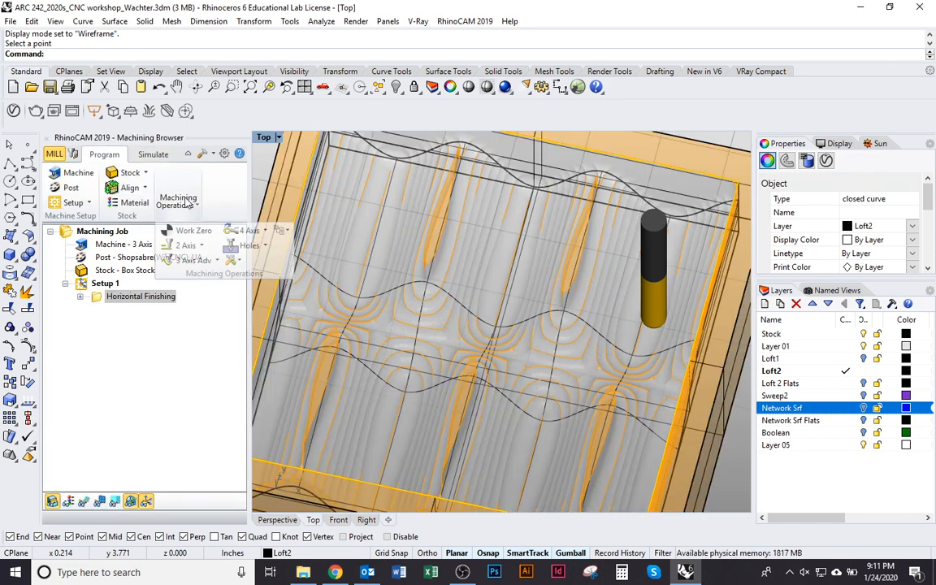
click(217, 262)
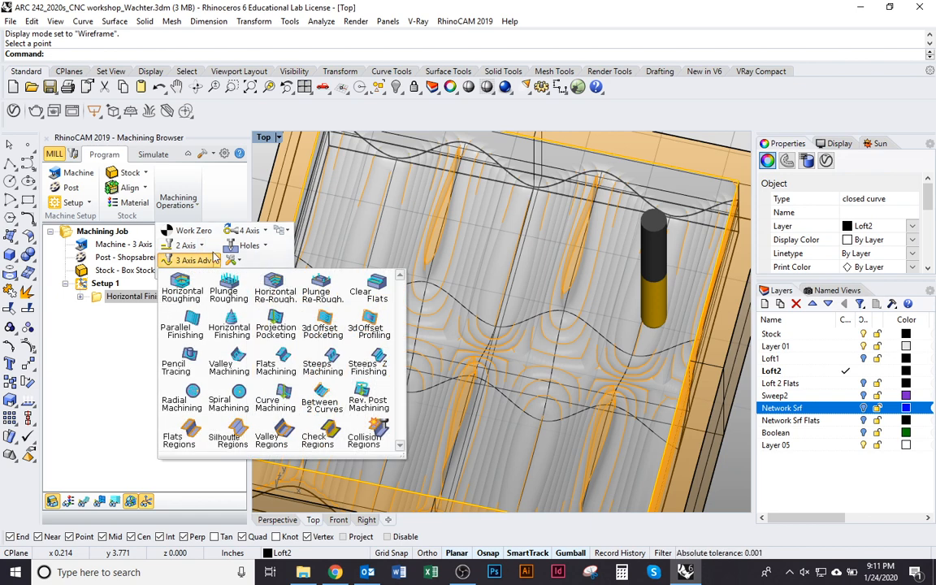
click(291, 375)
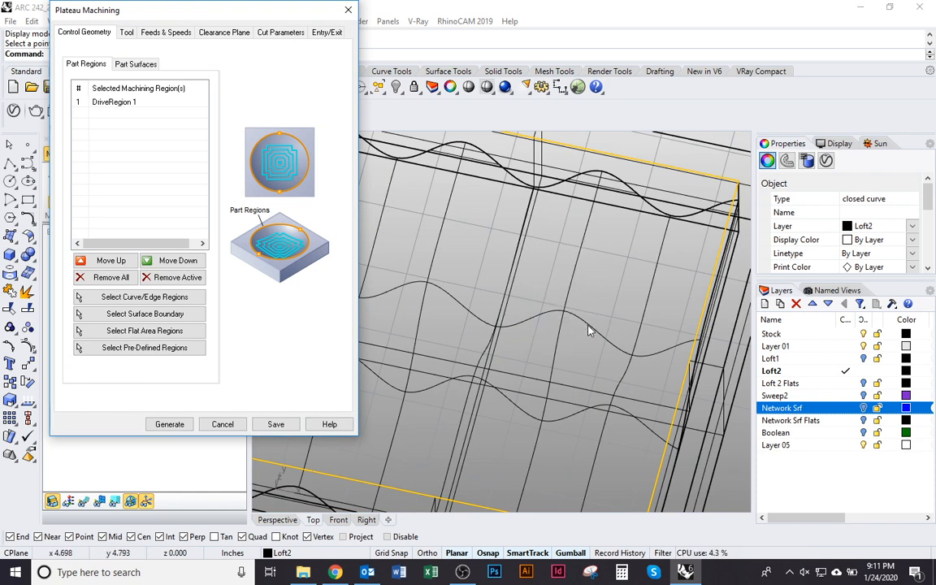
scroll(590, 331, down, 5)
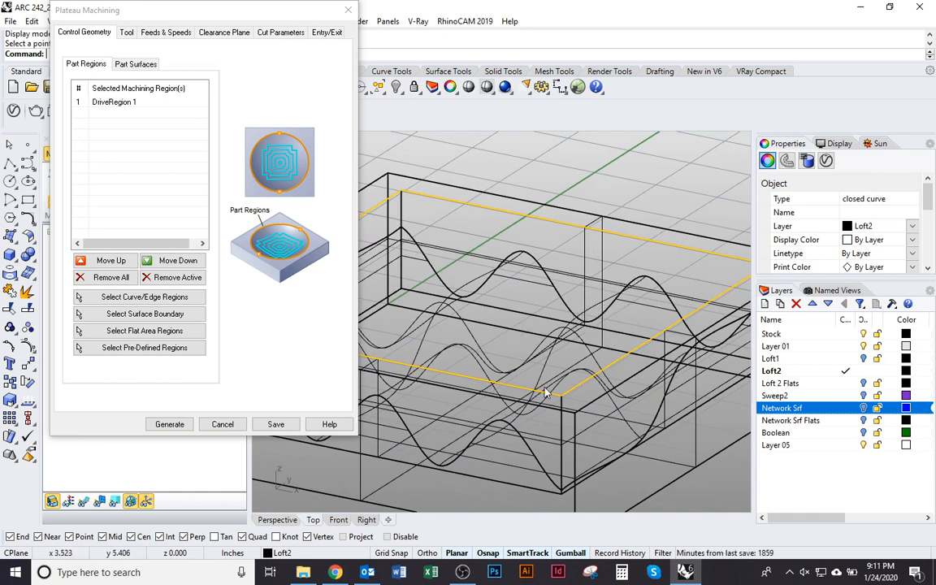
scroll(574, 327, up, 5)
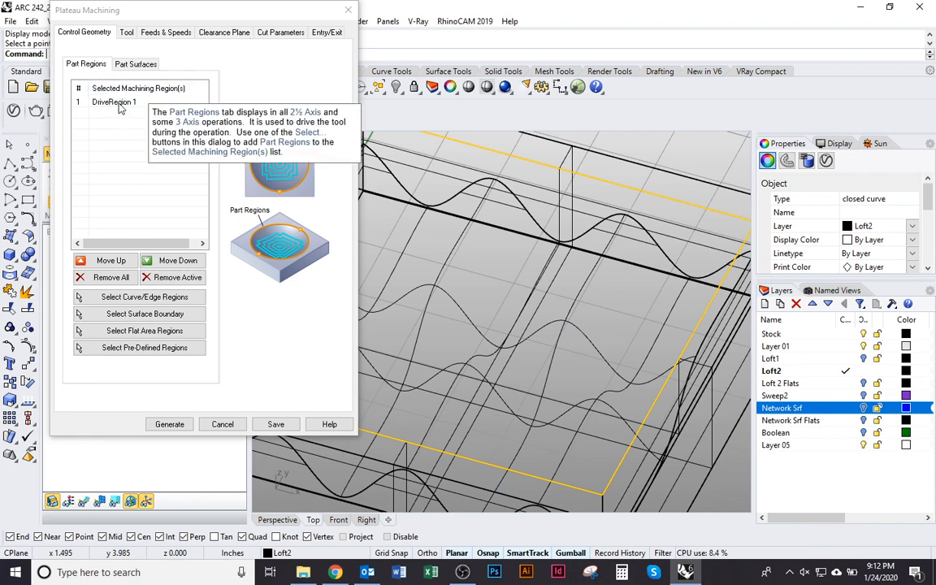
scroll(632, 285, up, 2)
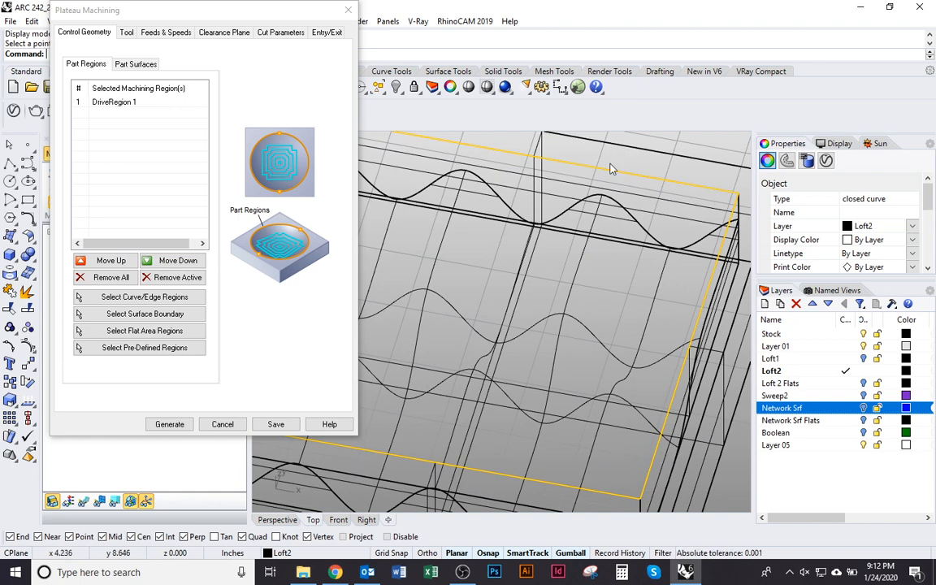
Choose the 16_BallMill-0.375_2243 upcut wood tool, load its feeds and speeds from the tool, and review the clearance plane settings.
click(126, 40)
click(126, 35)
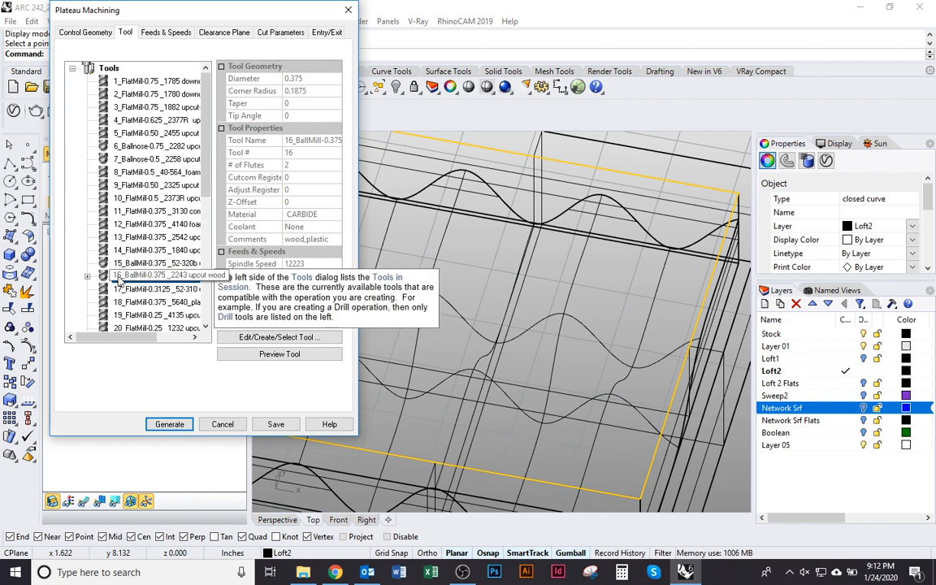
click(122, 276)
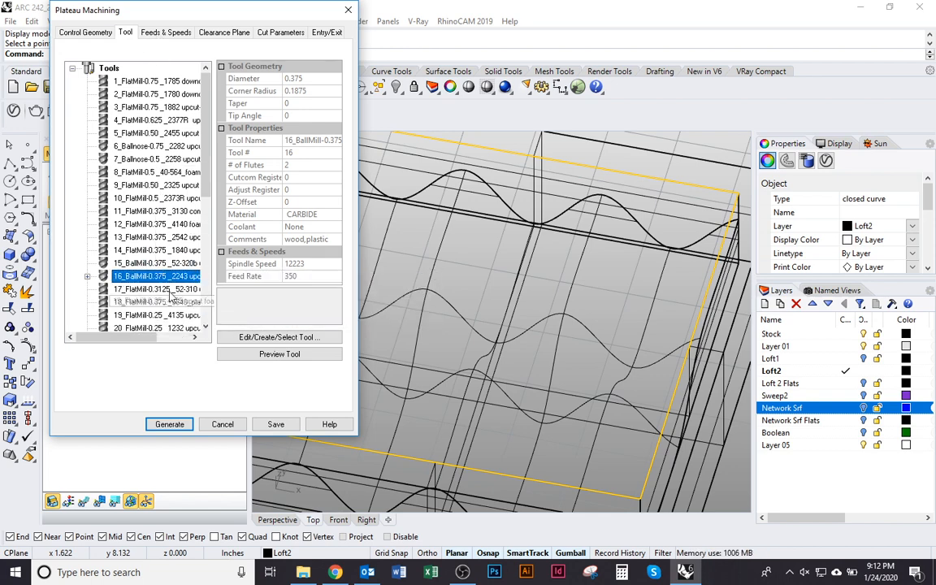
click(163, 33)
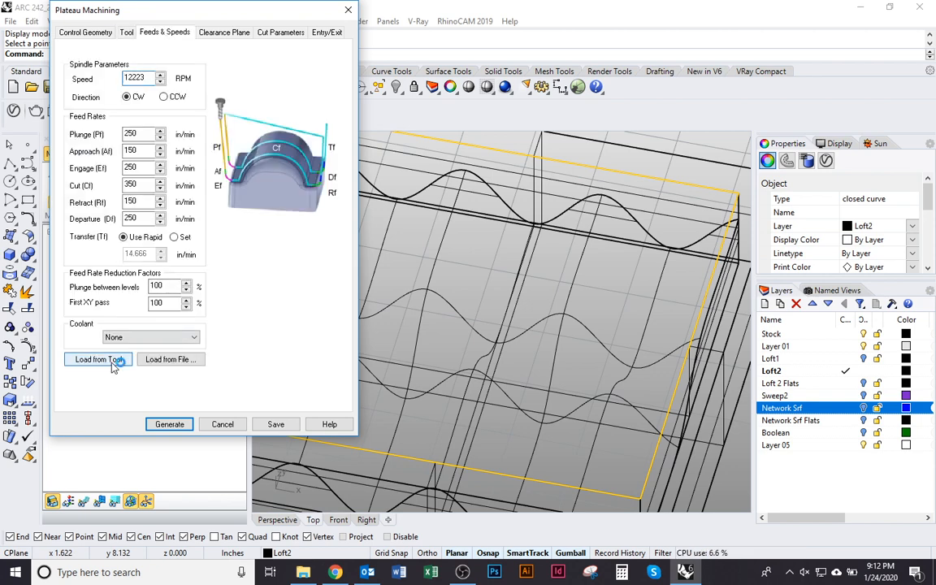
click(228, 33)
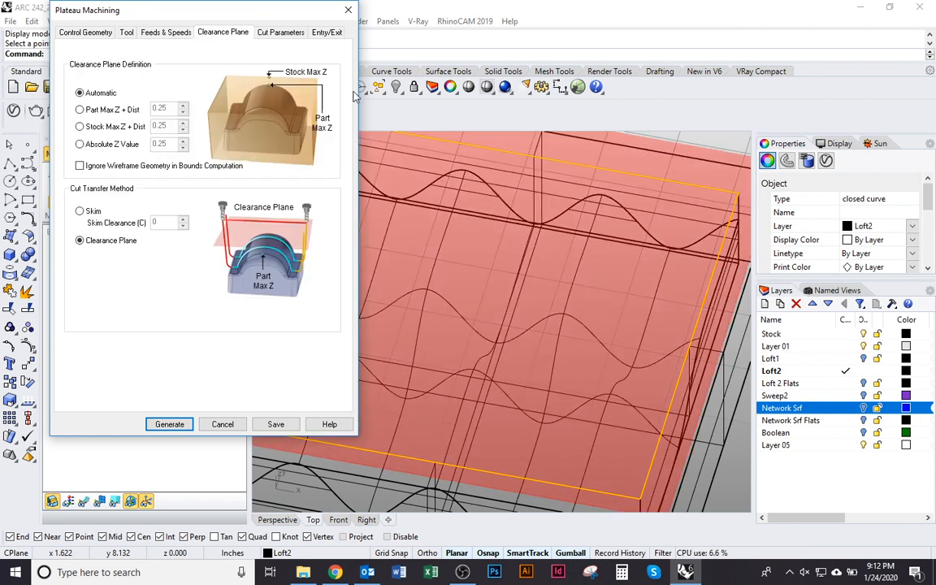
In the cut parameters, set machining areas flatter than an angle of 10.
click(281, 35)
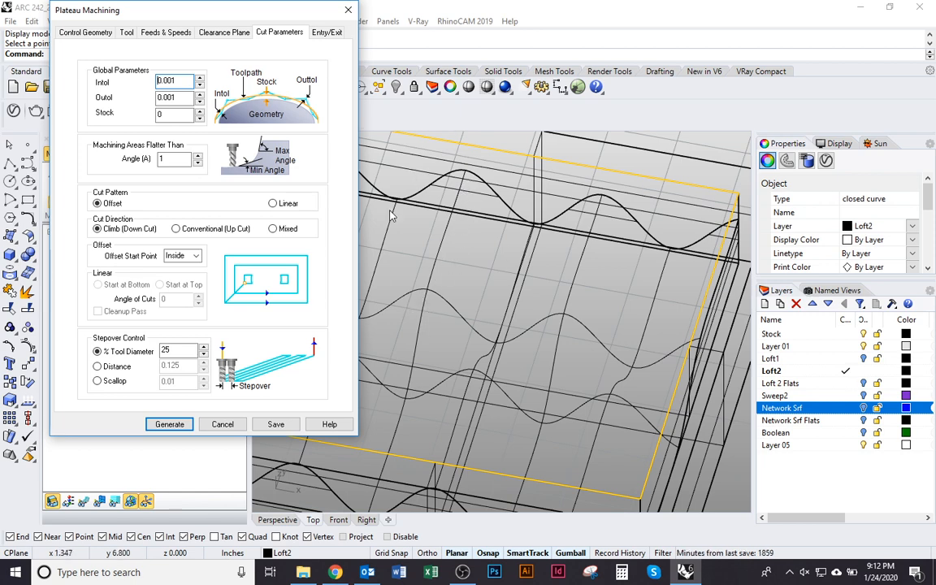
drag(179, 160, 143, 158)
text(10)
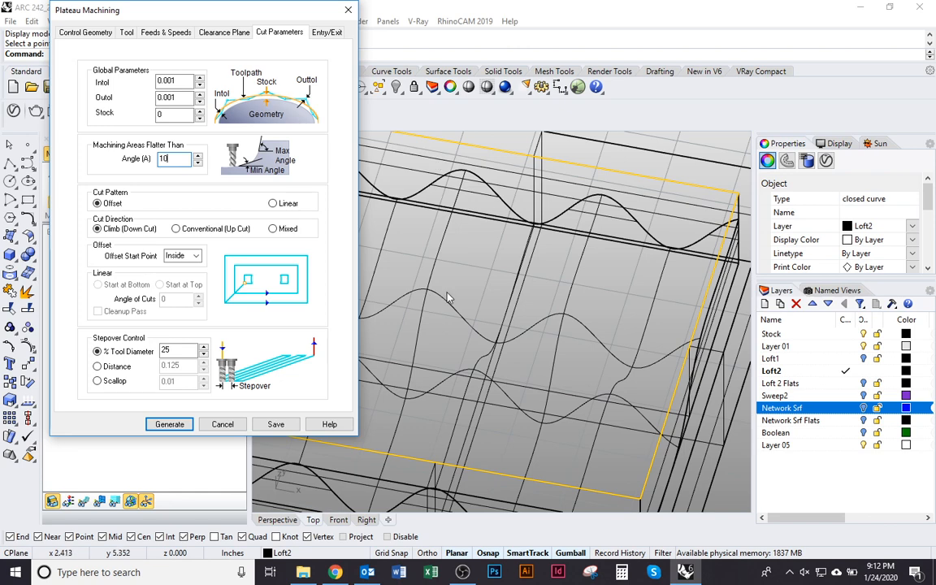
right_drag(592, 319, 548, 344)
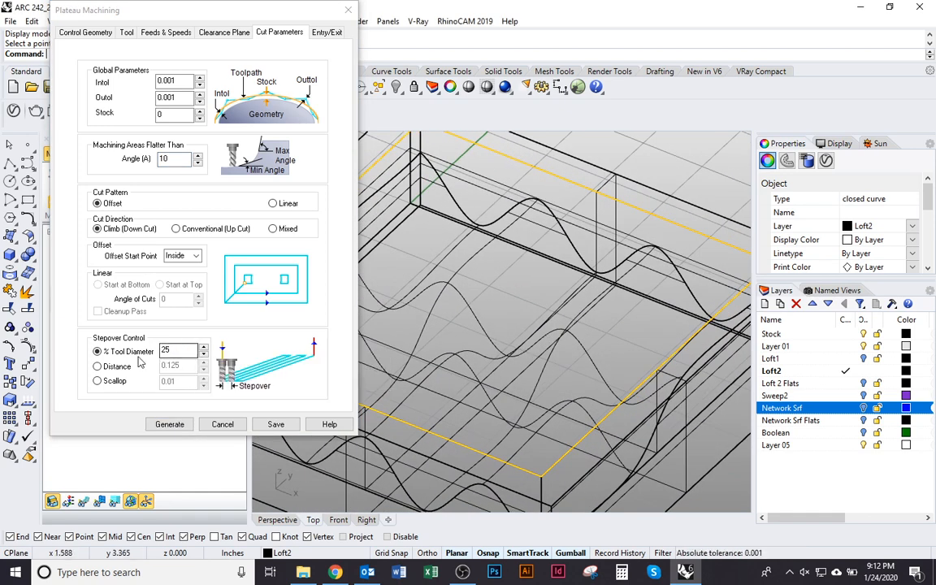
Set the stepover to 50% of the tool diameter and generate the Plateau Machining toolpath.
mouse_move(119, 360)
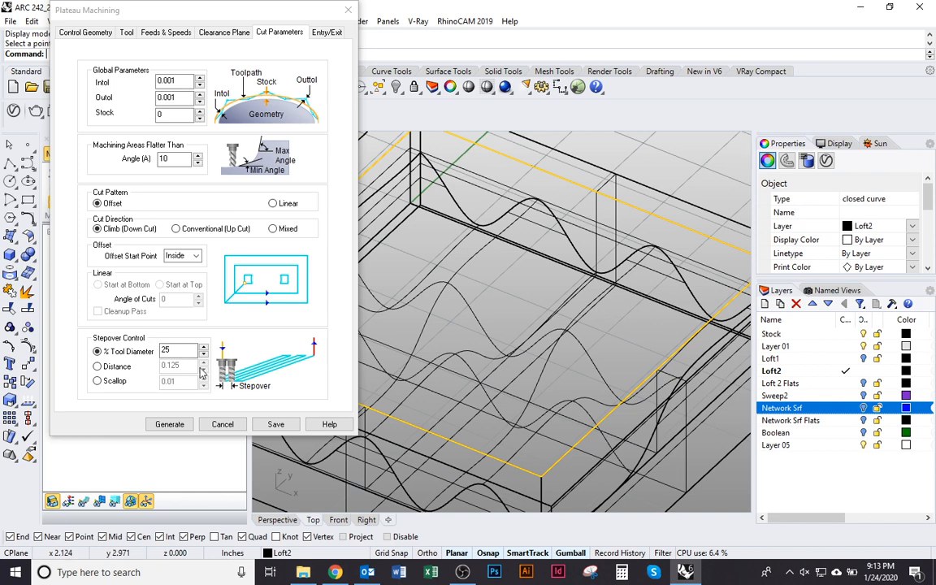
drag(186, 354, 2, 361)
text(5)
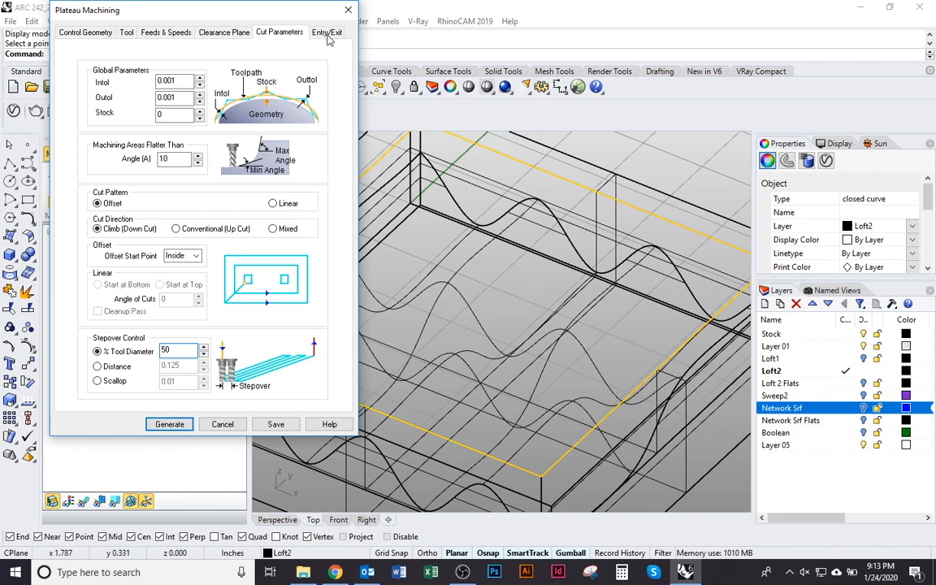
click(169, 424)
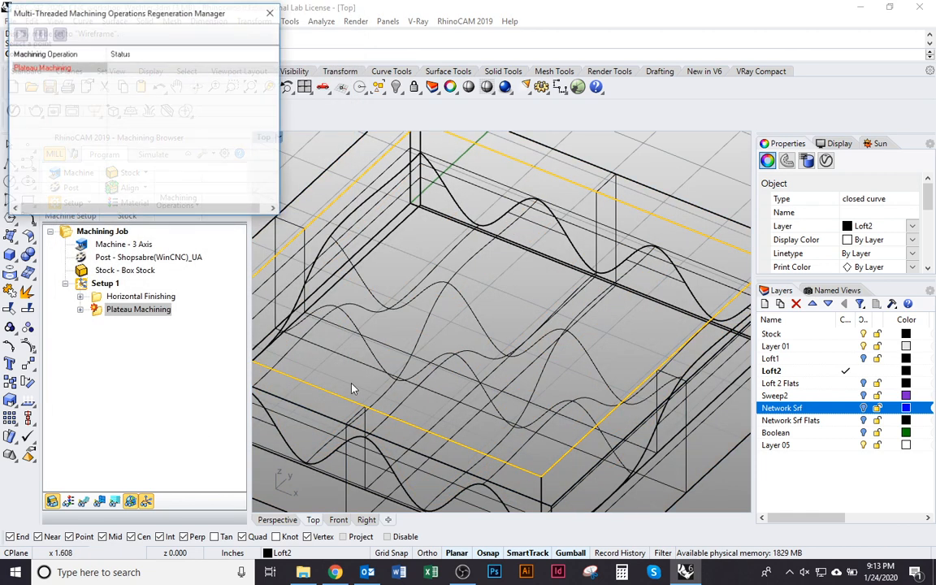
Turn on toolpath visibility and inspect the Plateau Machining toolpath over the wavy surface from several angles.
click(84, 504)
right_drag(503, 331, 518, 377)
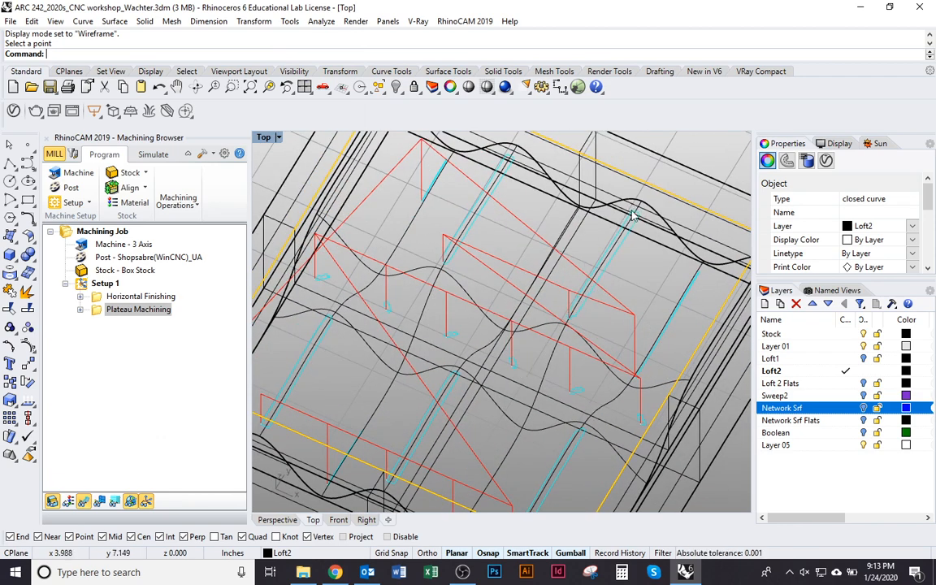
shift+right_drag(456, 216, 248, 349)
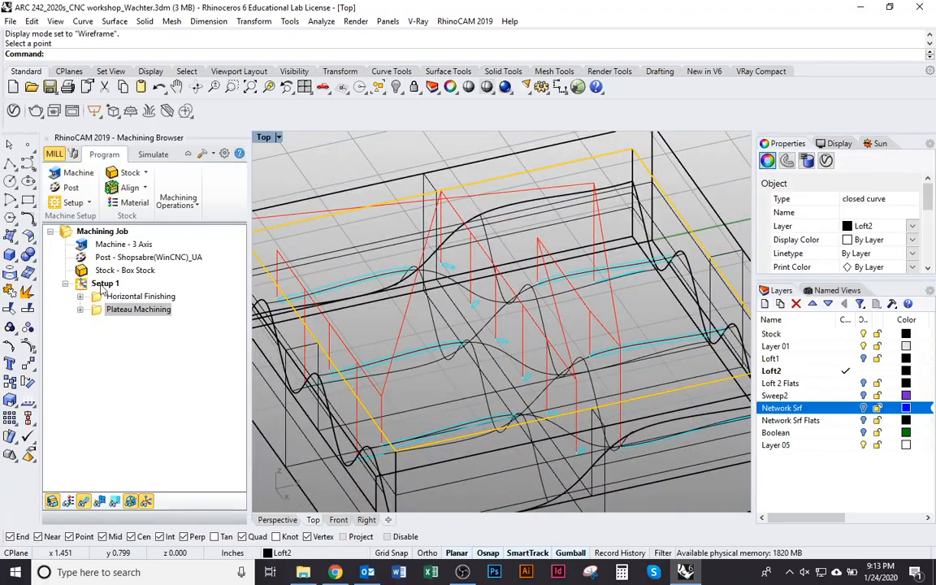
Simulate the Plateau Machining operation and inspect the resulting cut stock from another angle.
right_click(104, 316)
click(134, 76)
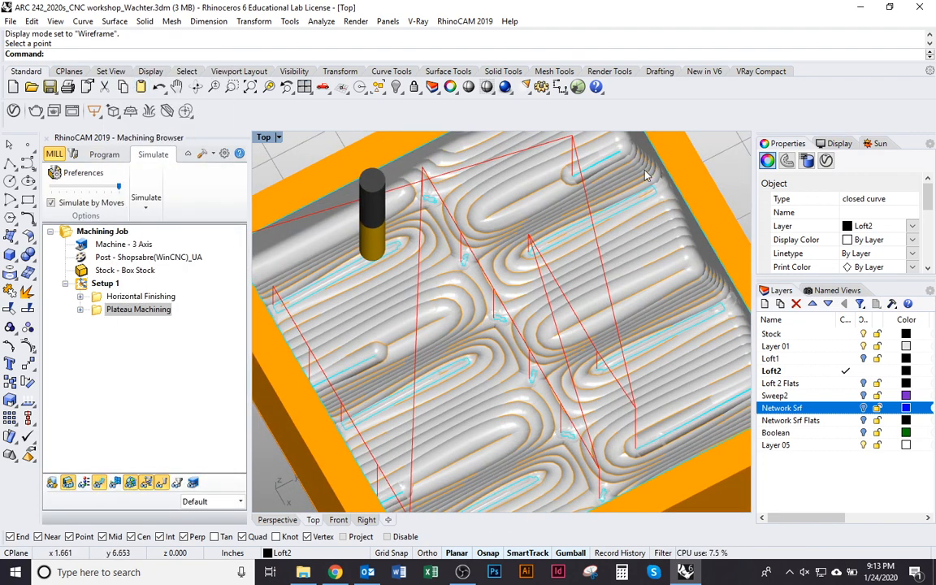
mouse_move(276, 279)
right_down()
mouse_move(592, 328)
mouse_move(470, 374)
right_up()
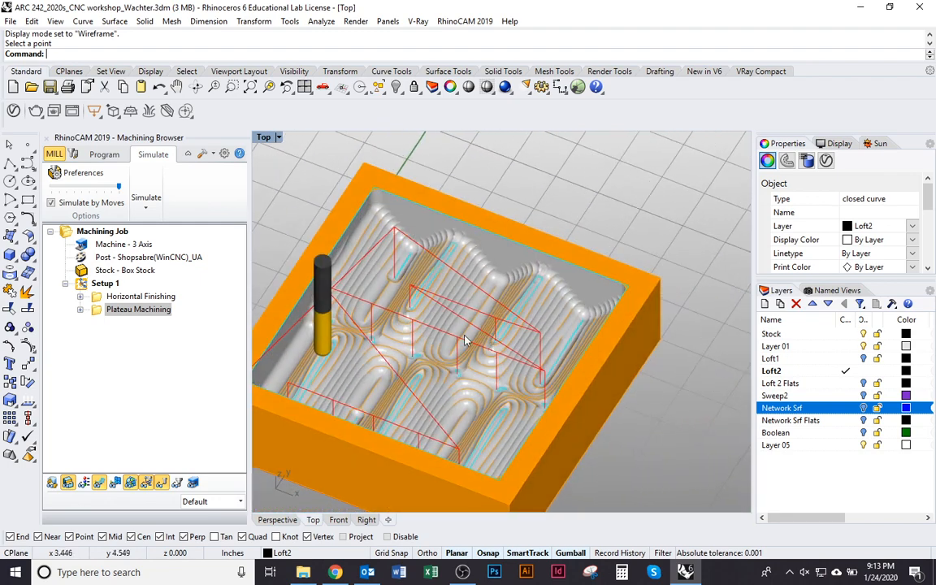
Review the cut parameters of the Plateau Machining operation and save it without changing any values.
click(136, 310)
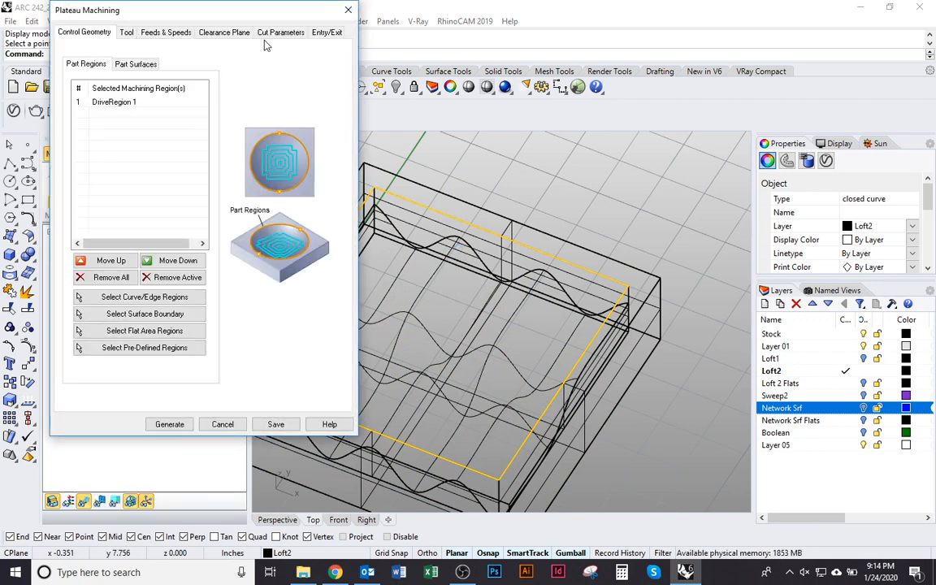
click(348, 10)
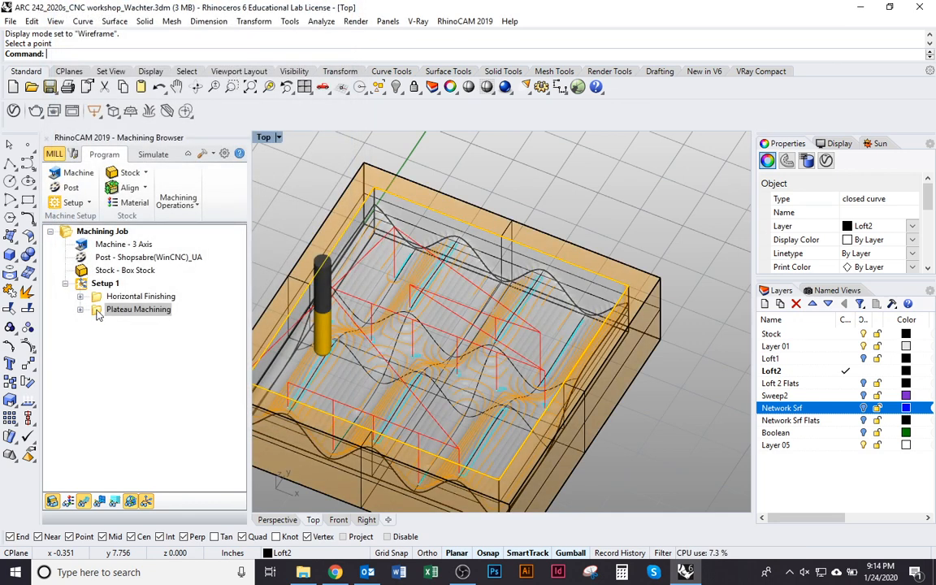
double_click(130, 310)
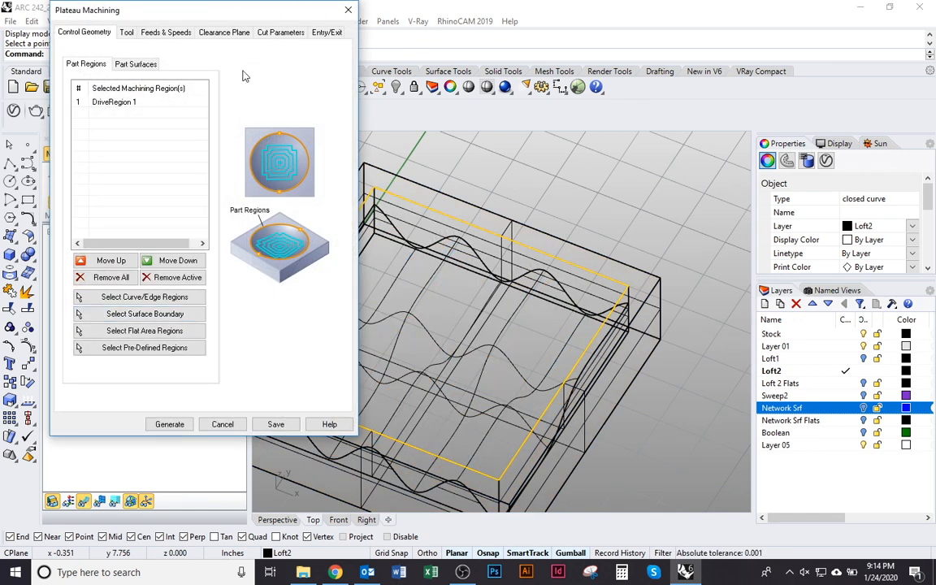
click(278, 33)
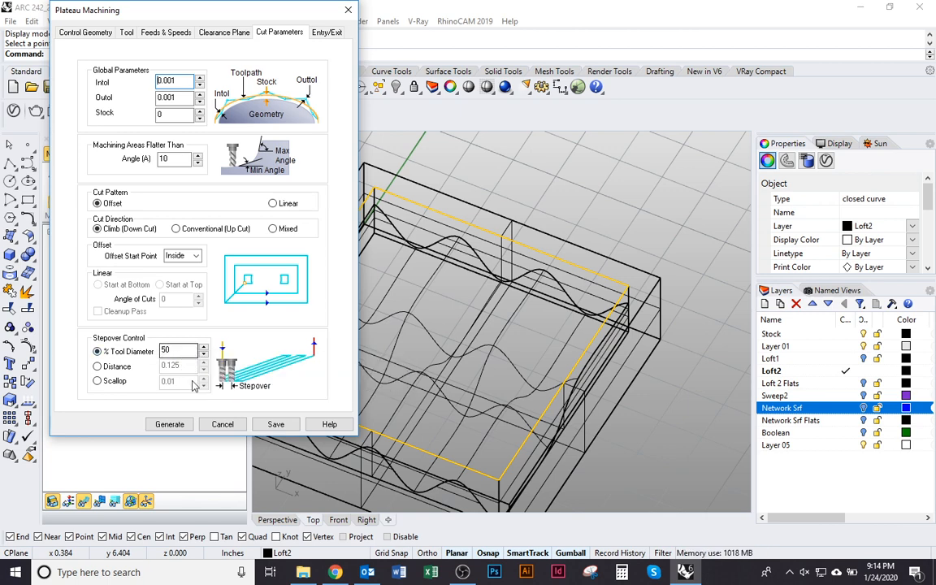
click(275, 424)
Switch to Chrome, read the Post & Check run-time requirement in the CNC Router Workshop document, and return to Rhino.
key(alt+Tab)
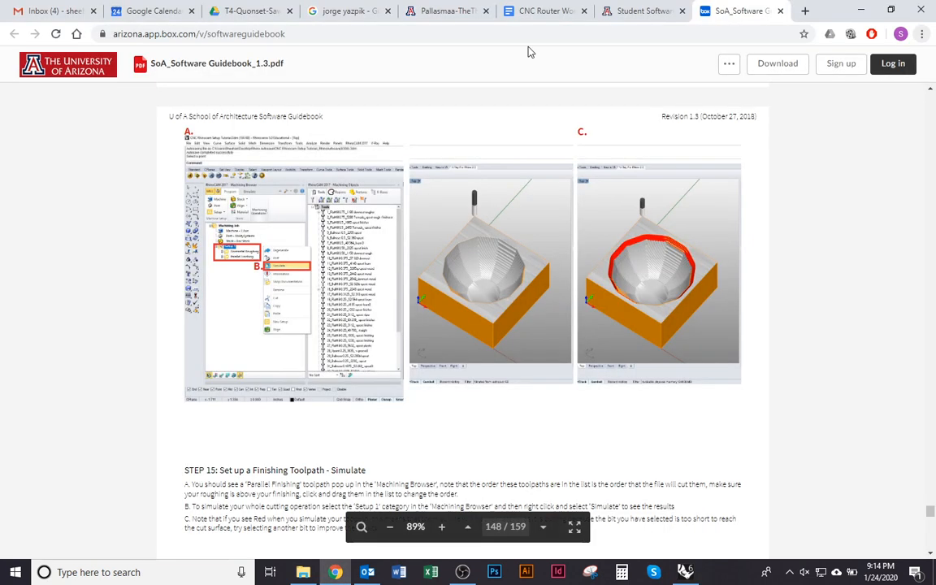
click(541, 10)
scroll(448, 313, down, 3)
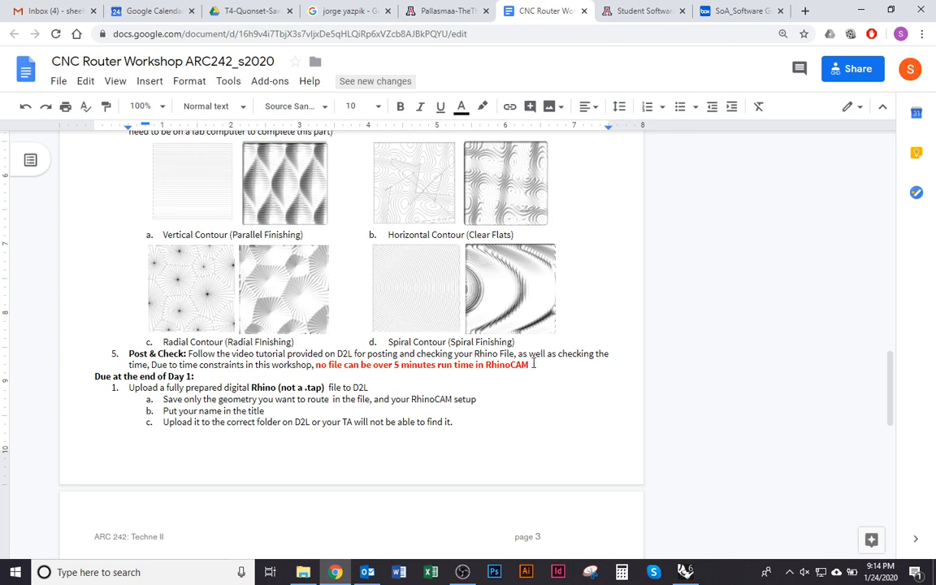
key(alt+Tab)
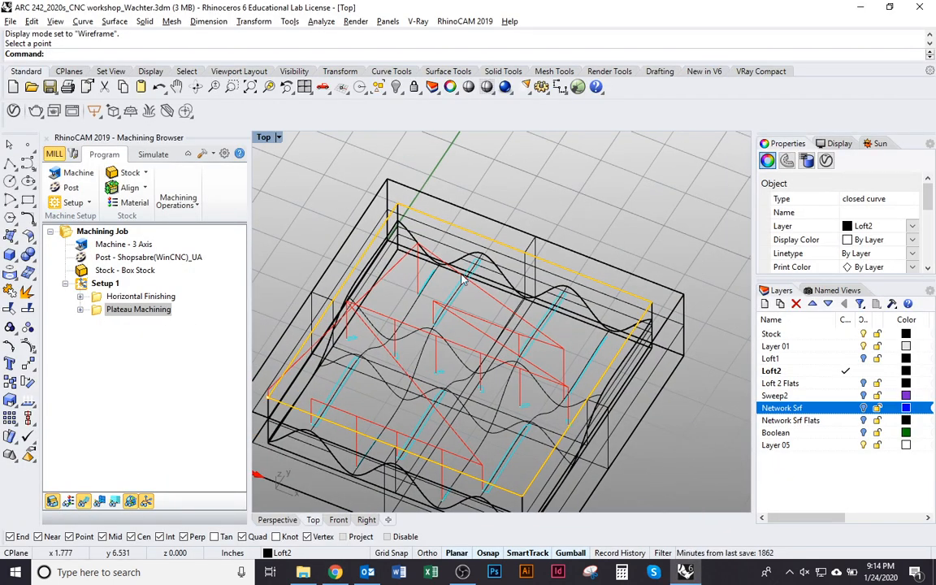
Deselect the region curve and check the machining time information for all operations in Setup 1.
click(551, 192)
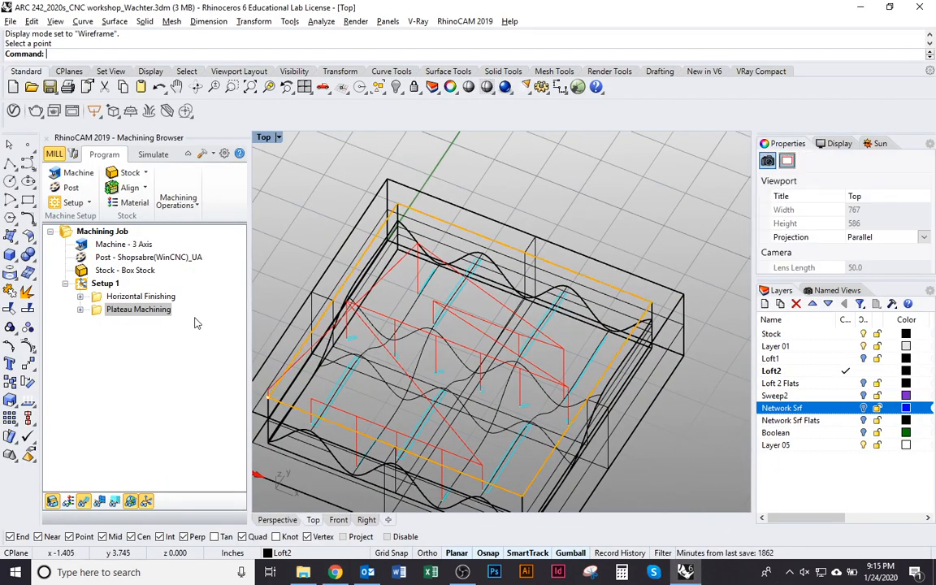
click(103, 284)
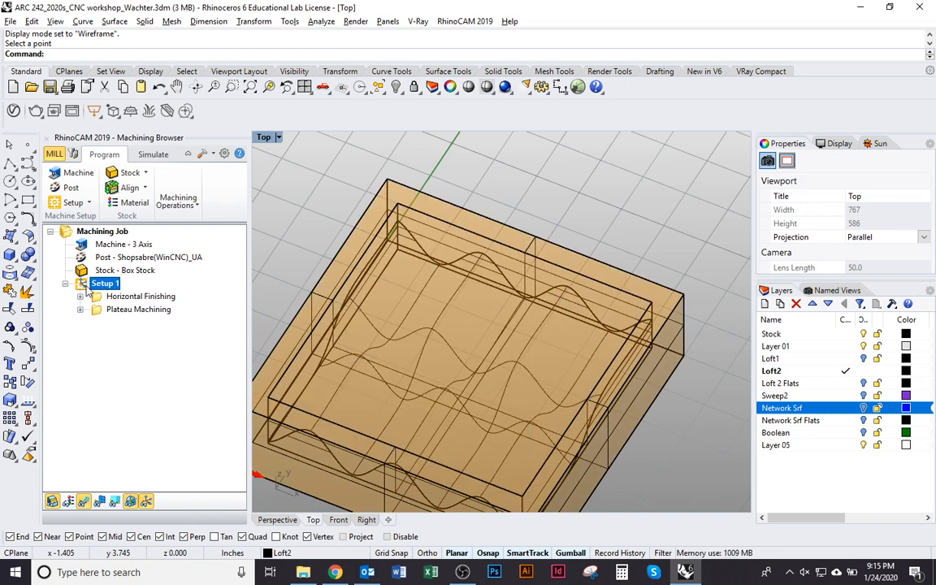
right_click(87, 285)
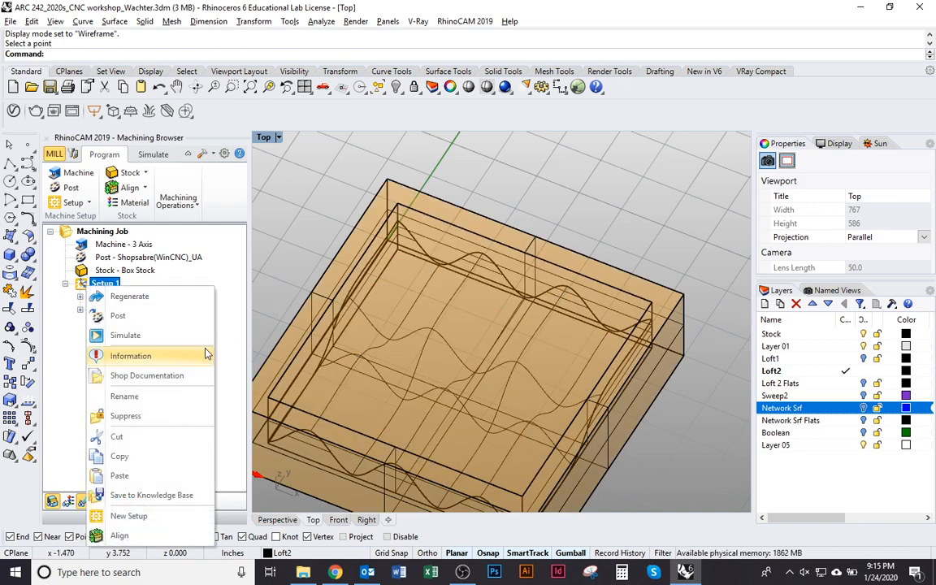
click(158, 363)
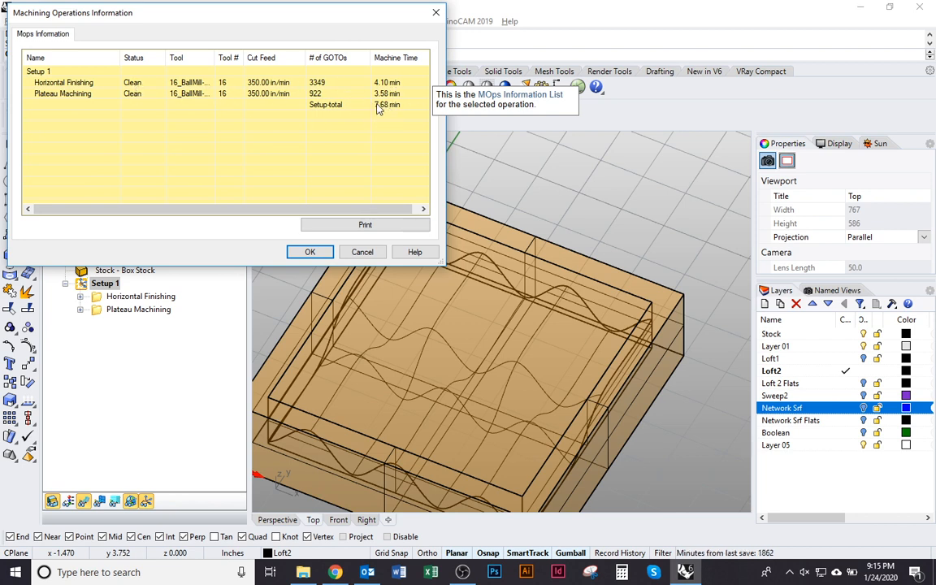
click(310, 251)
Set the Horizontal Finishing stepdown distance to .1875 and regenerate its toolpath.
click(140, 297)
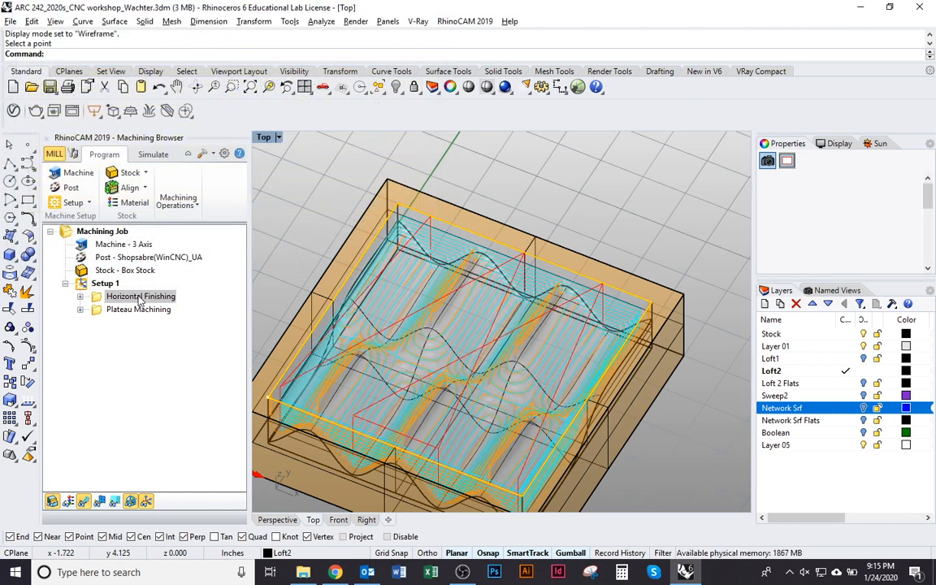
double_click(140, 297)
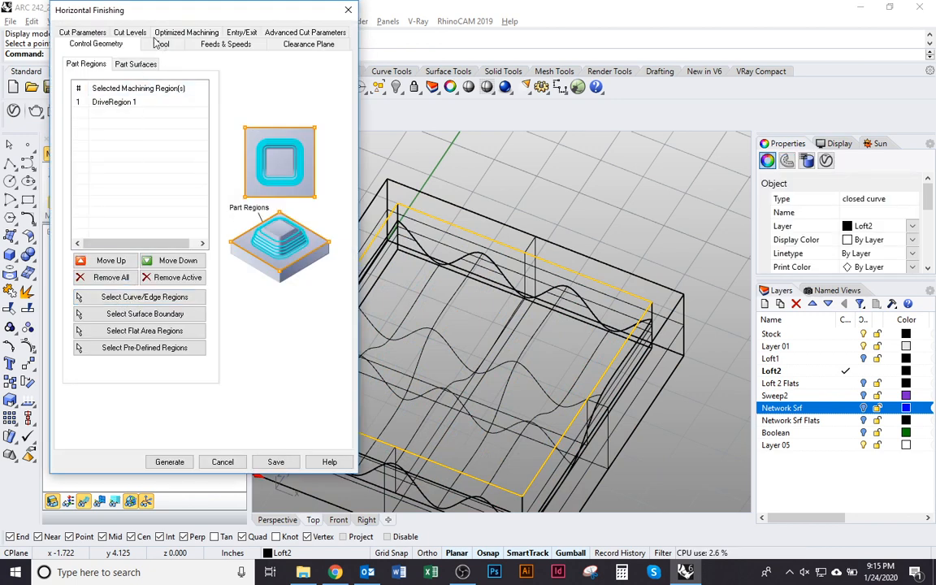
click(131, 33)
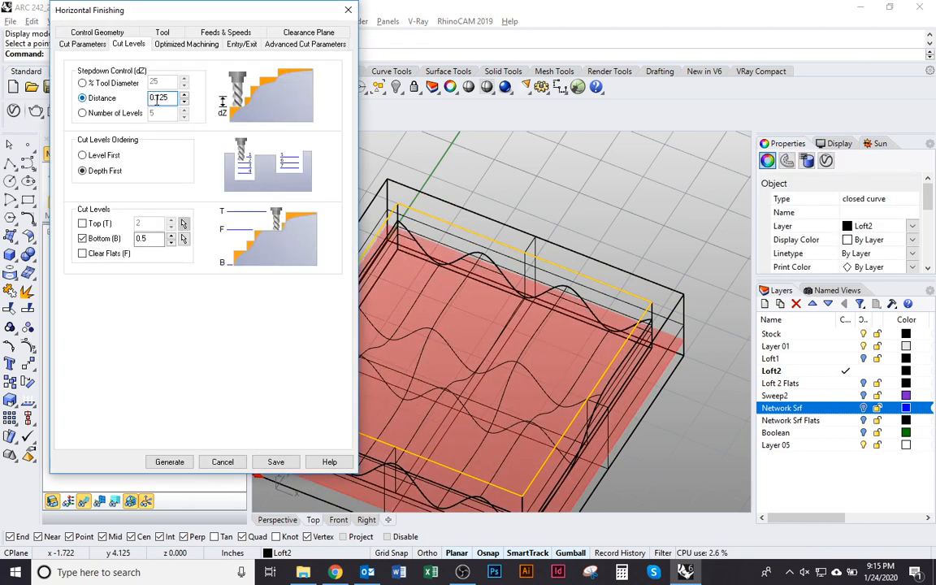
double_click(156, 98)
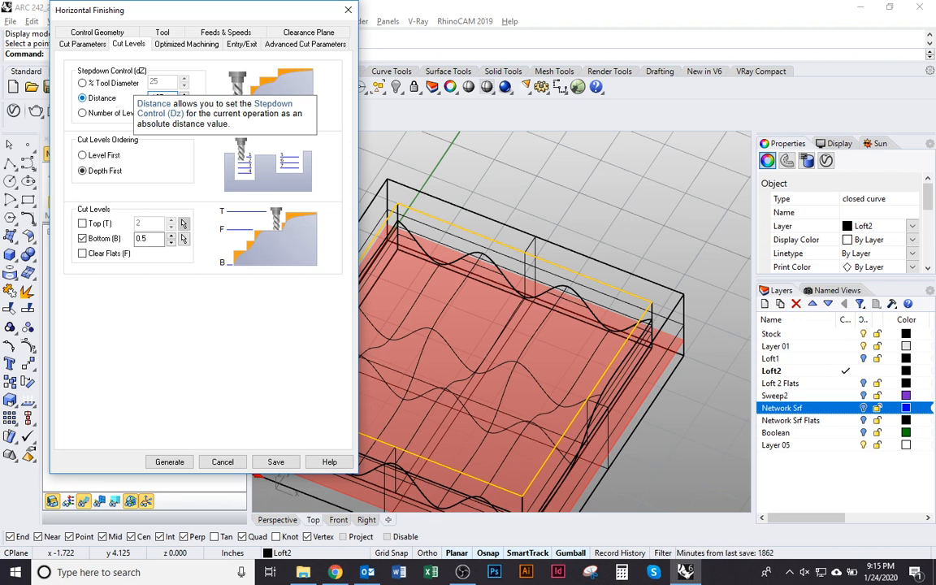
text(.1875)
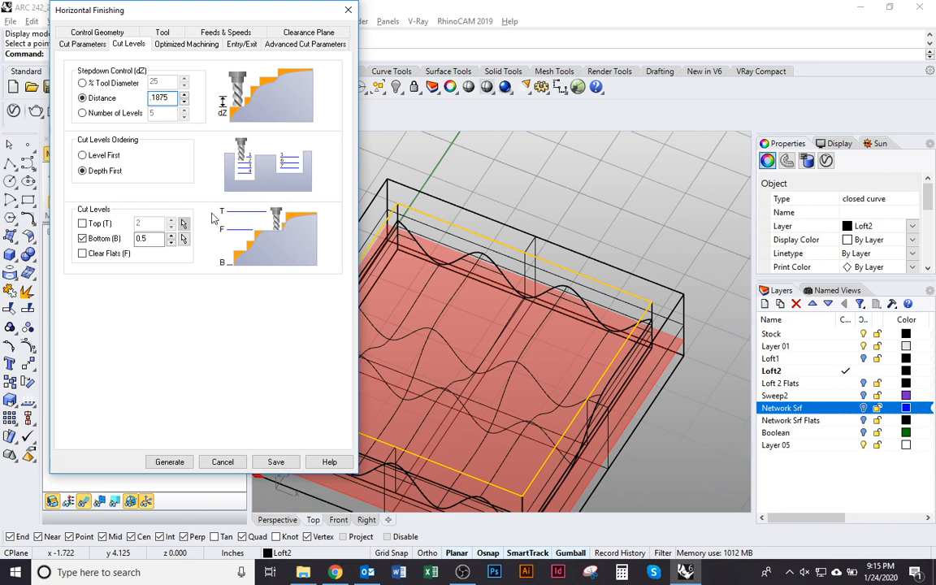
click(171, 462)
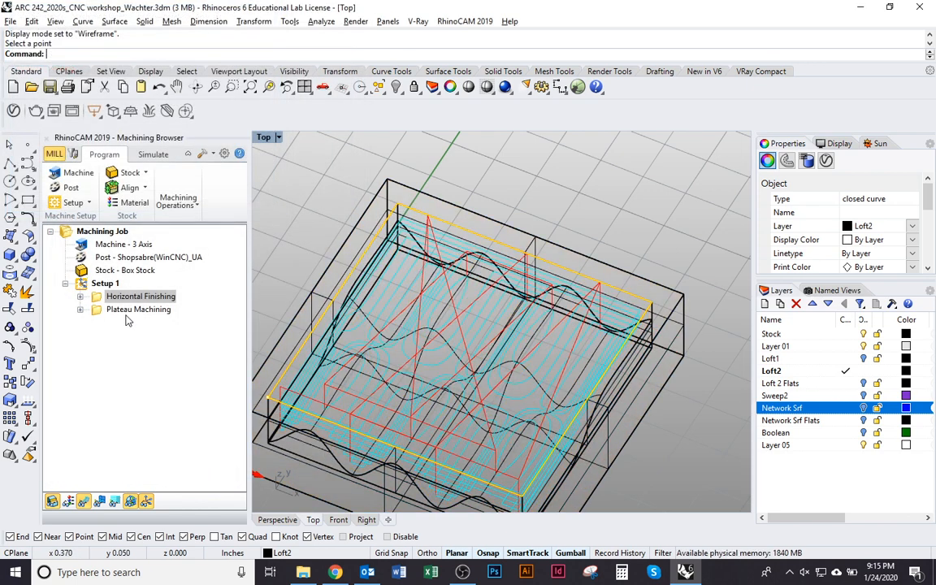
Simulate all of Setup 1 and inspect the cut stock up close for material left between the passes.
click(104, 283)
right_click(106, 283)
click(154, 337)
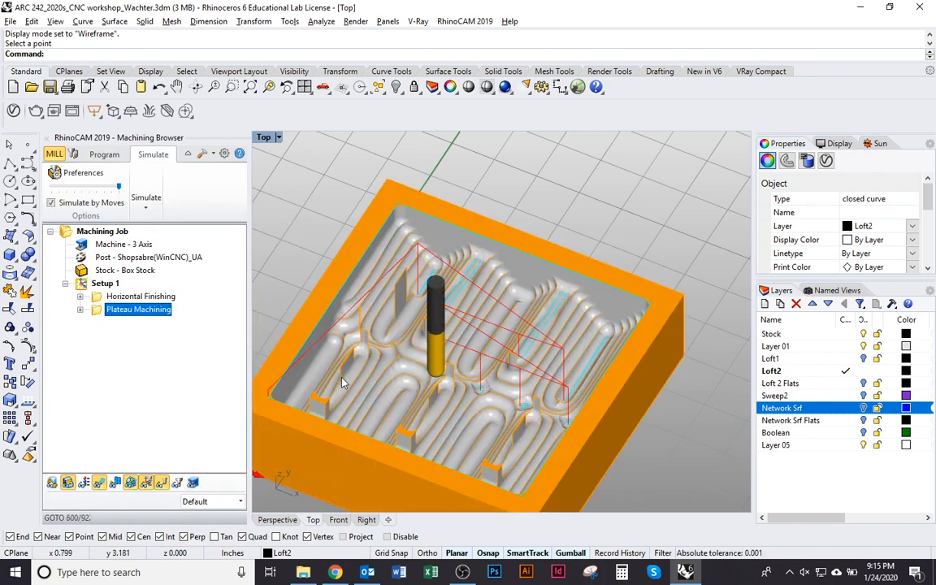
scroll(431, 309, up, 5)
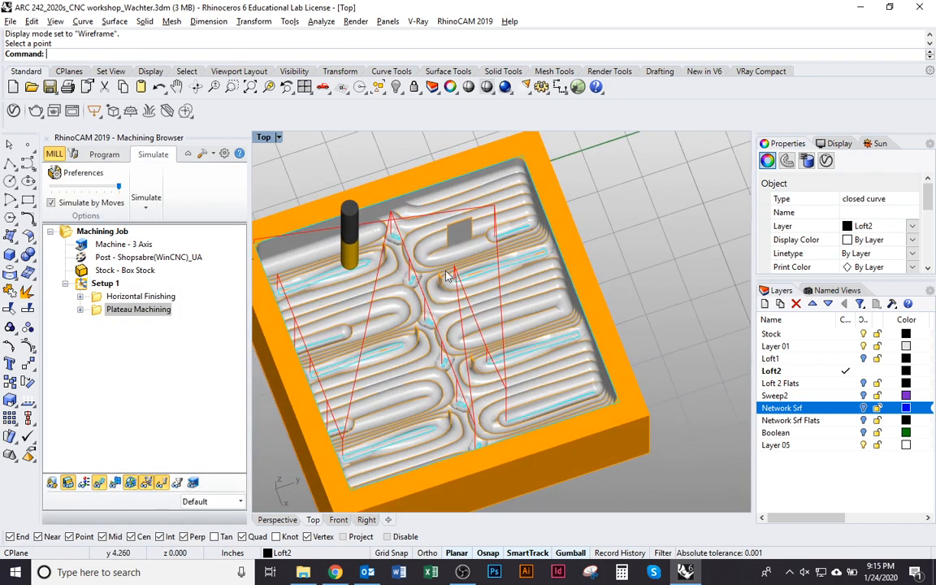
mouse_move(443, 283)
right_down()
mouse_move(444, 305)
mouse_move(438, 294)
mouse_move(638, 351)
right_up()
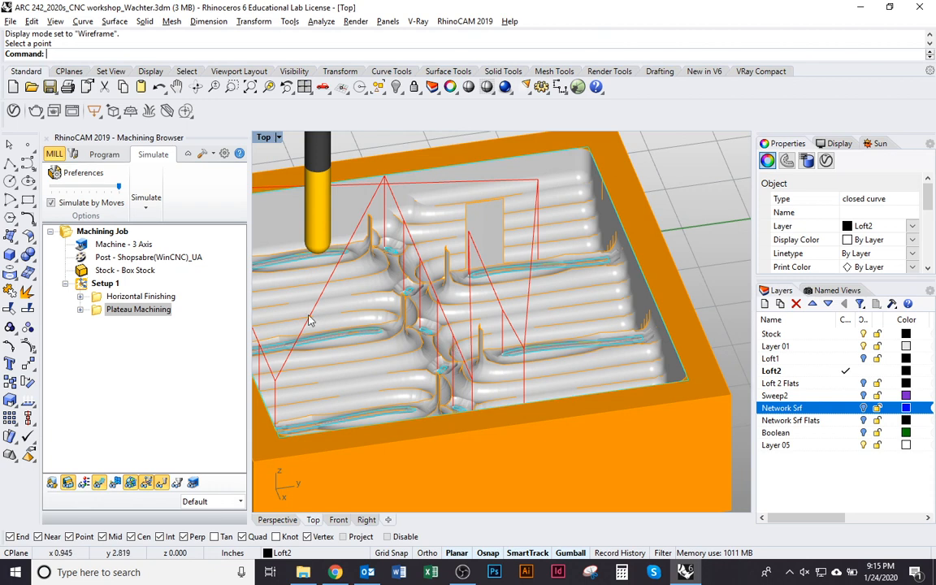
Change the flatter-than angle in the Plateau Machining cut parameters and regenerate the toolpath.
click(104, 309)
double_click(148, 309)
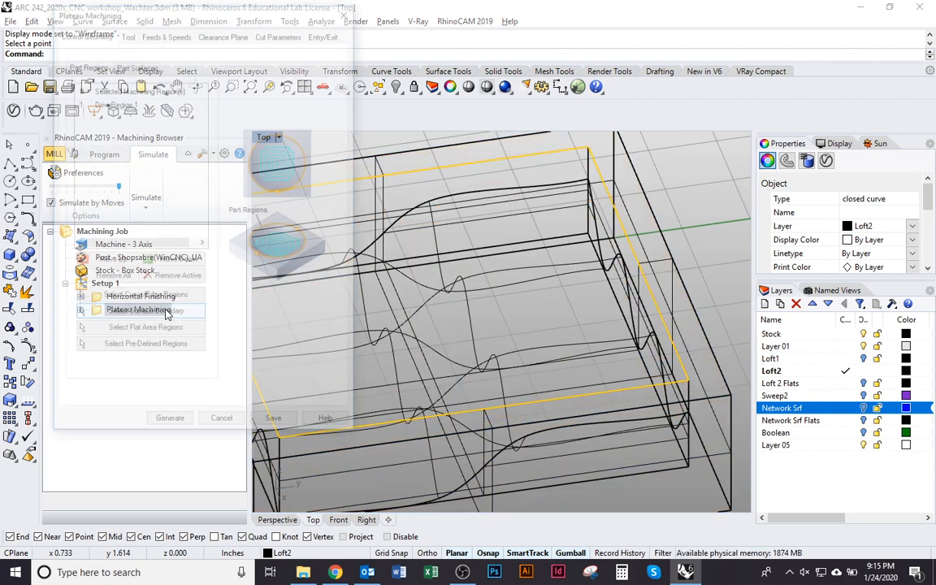
click(277, 32)
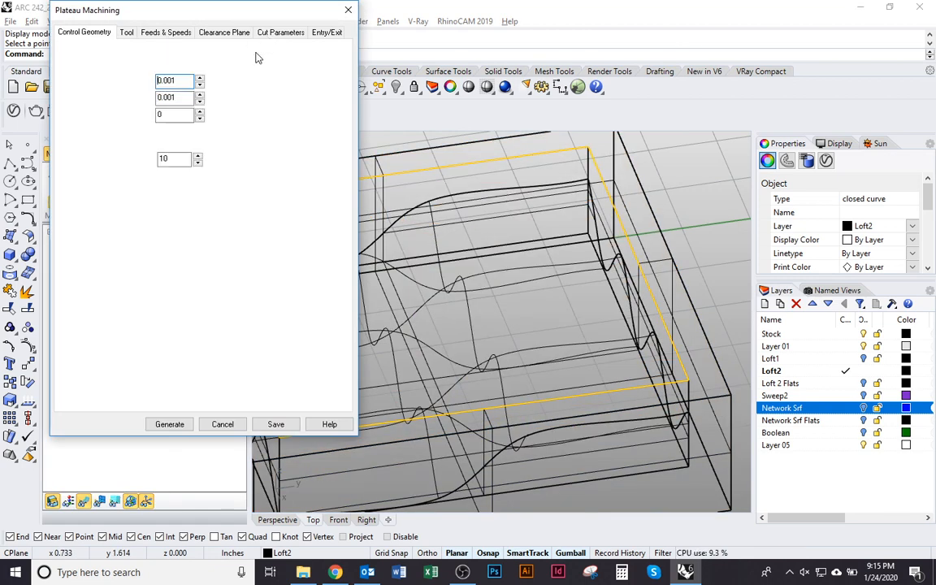
double_click(166, 160)
text(1)
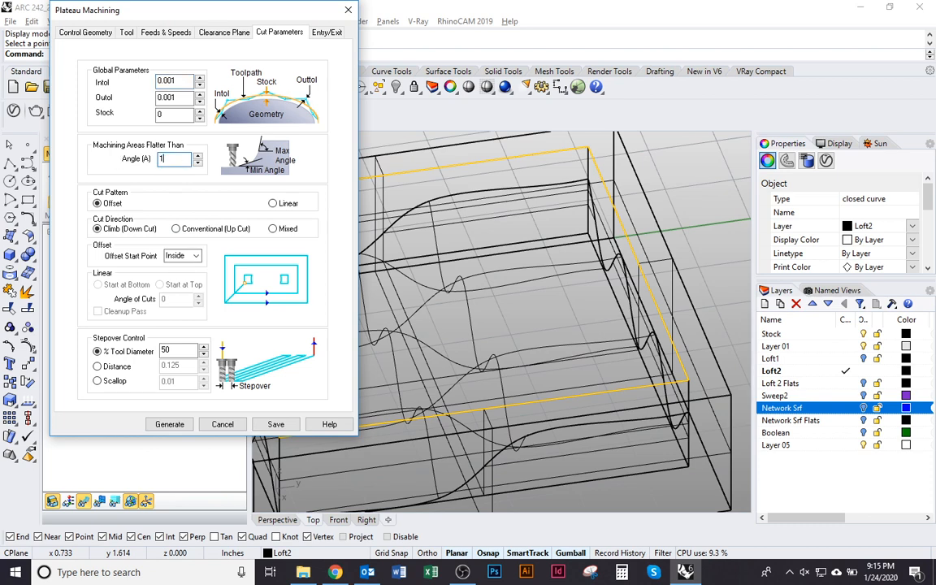
click(170, 424)
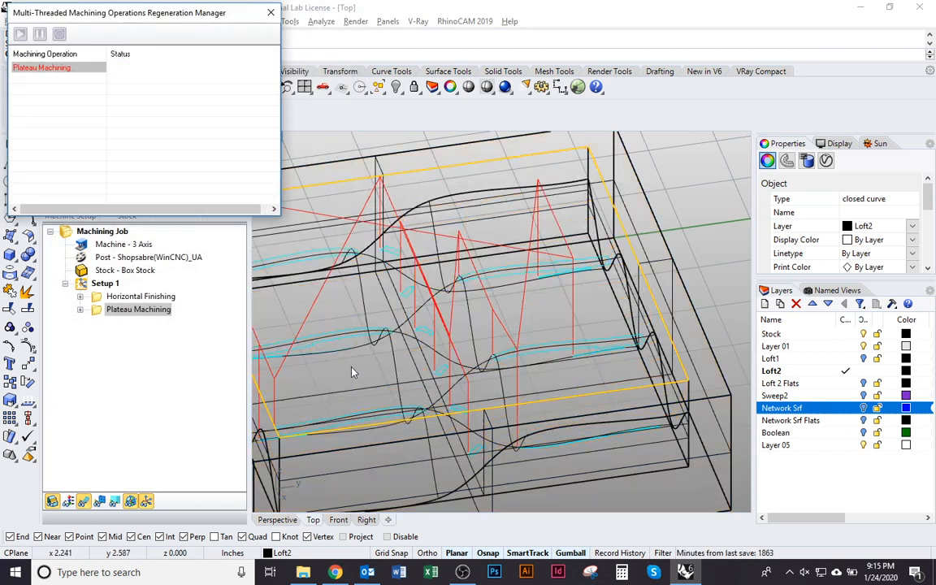
Simulate Setup 1 again with the regenerated Plateau Machining toolpath and inspect the cut surface from several angles.
click(105, 282)
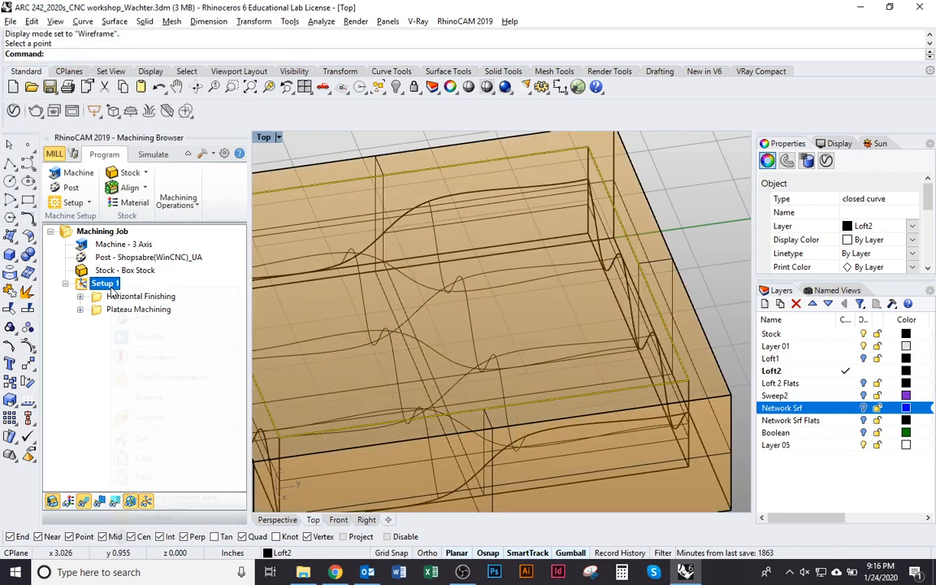
right_click(107, 283)
click(145, 334)
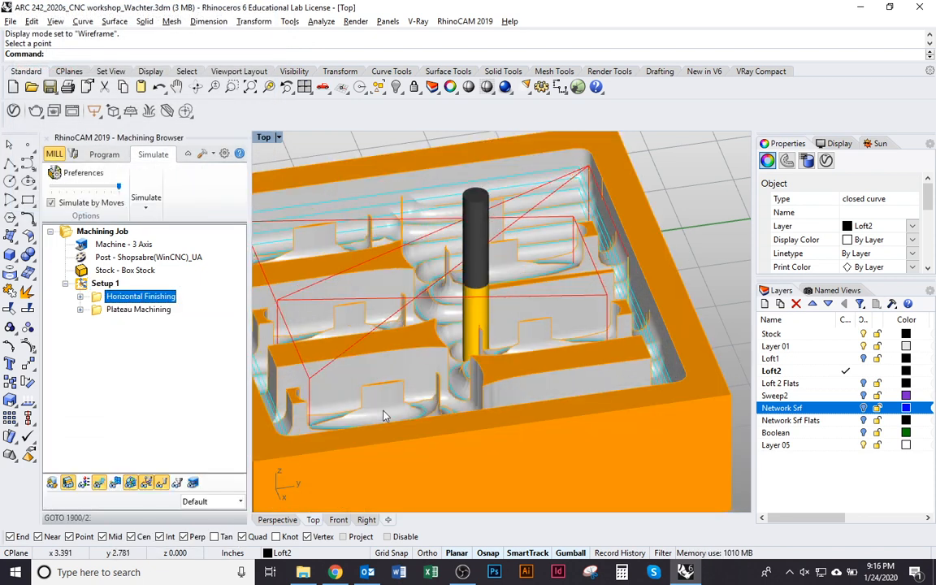
right_drag(455, 302, 480, 371)
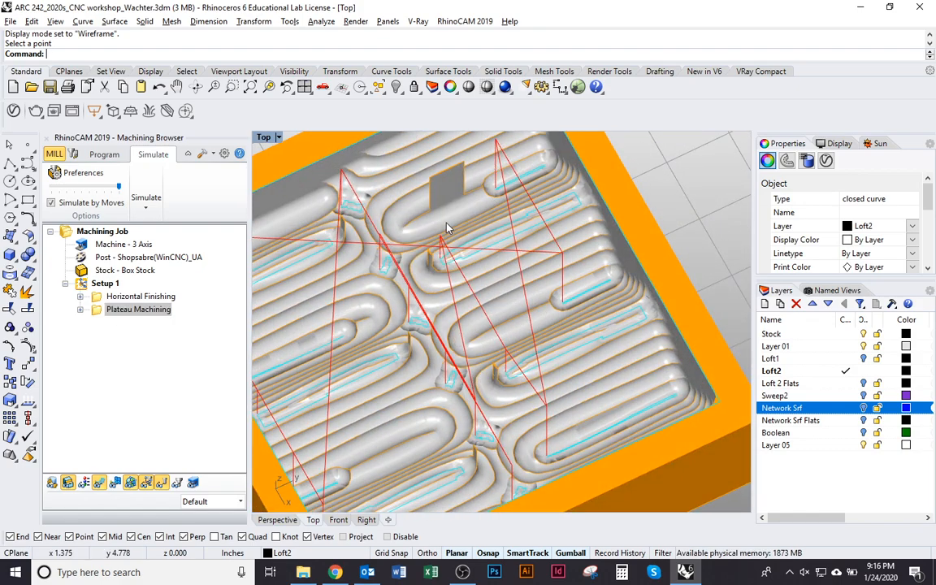
right_drag(446, 225, 443, 295)
Set the Plateau Machining operation to machine areas flatter than an angle of 20 and regenerate its toolpath.
double_click(122, 310)
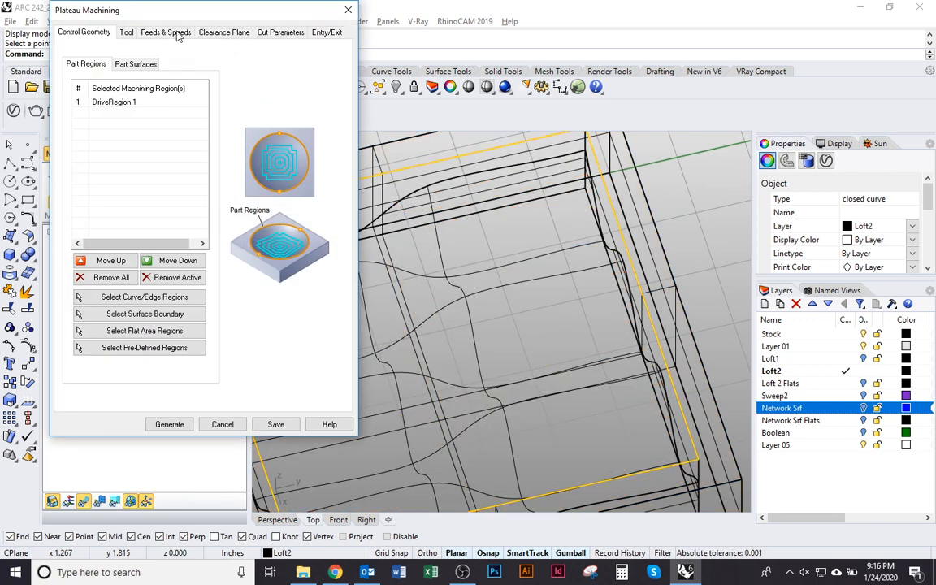
click(267, 34)
drag(175, 160, 96, 155)
text(20)
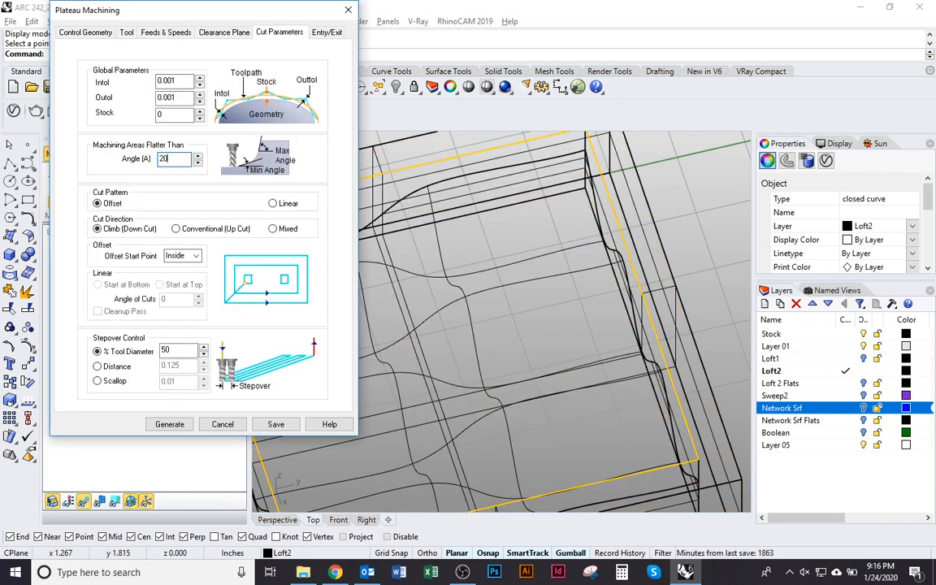
click(170, 424)
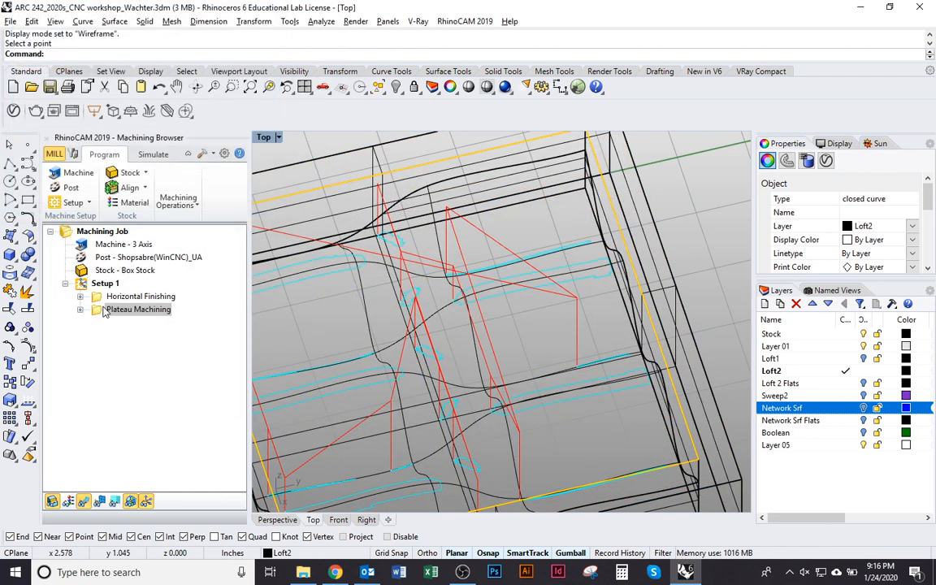
Simulate Setup 1, hide the toolpath display, and inspect the cut surface of the stock.
right_click(101, 287)
click(154, 335)
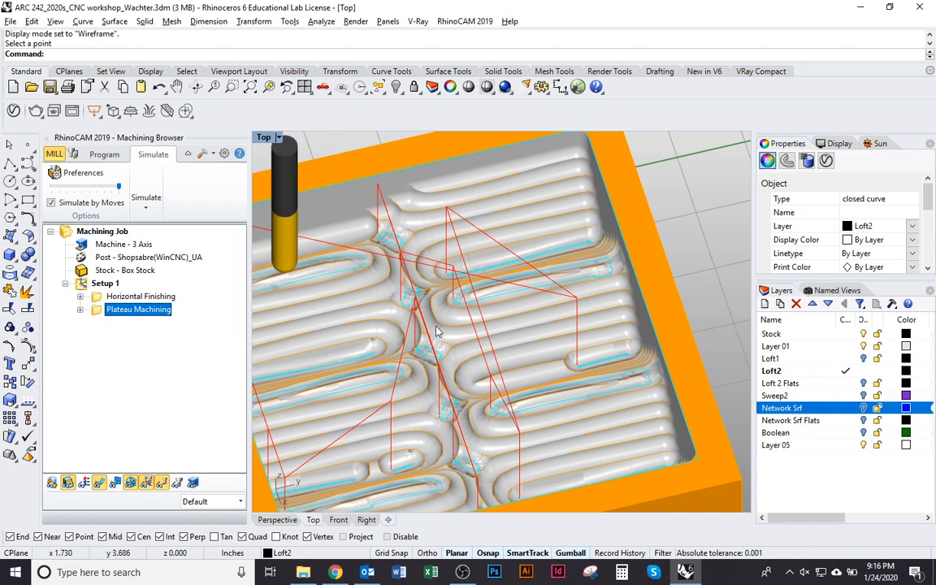
click(98, 483)
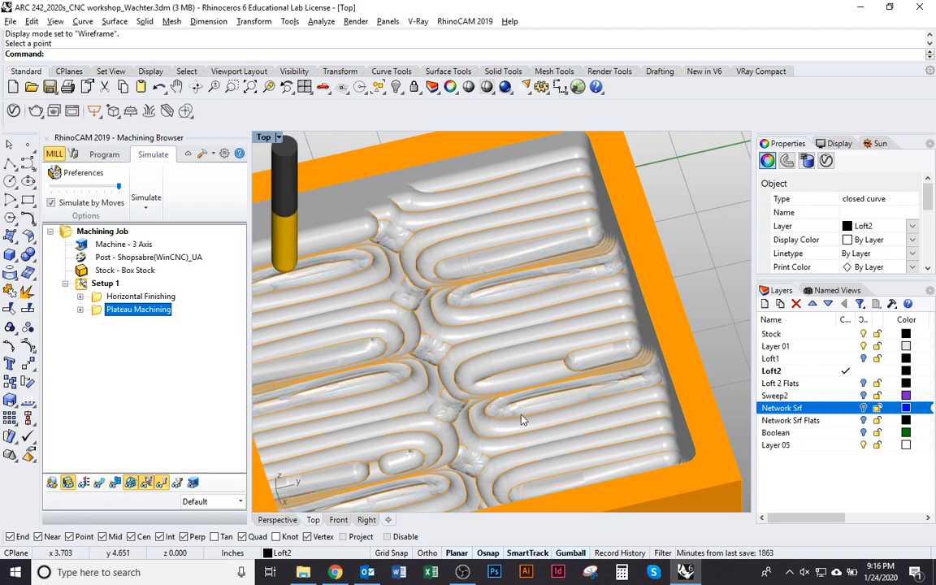
right_drag(405, 358, 473, 389)
Check the updated machining times of the Setup 1 operations and close the information.
click(106, 282)
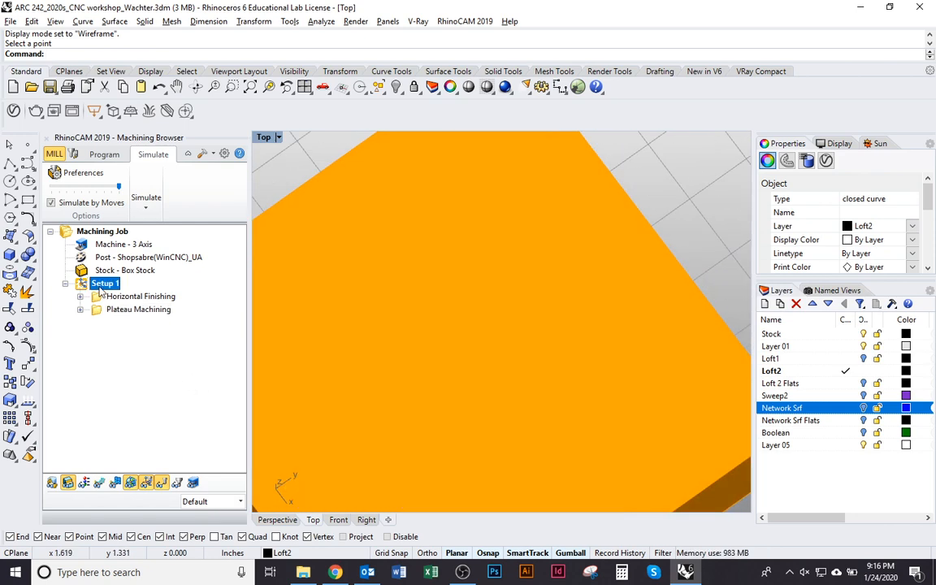
right_click(101, 283)
click(151, 355)
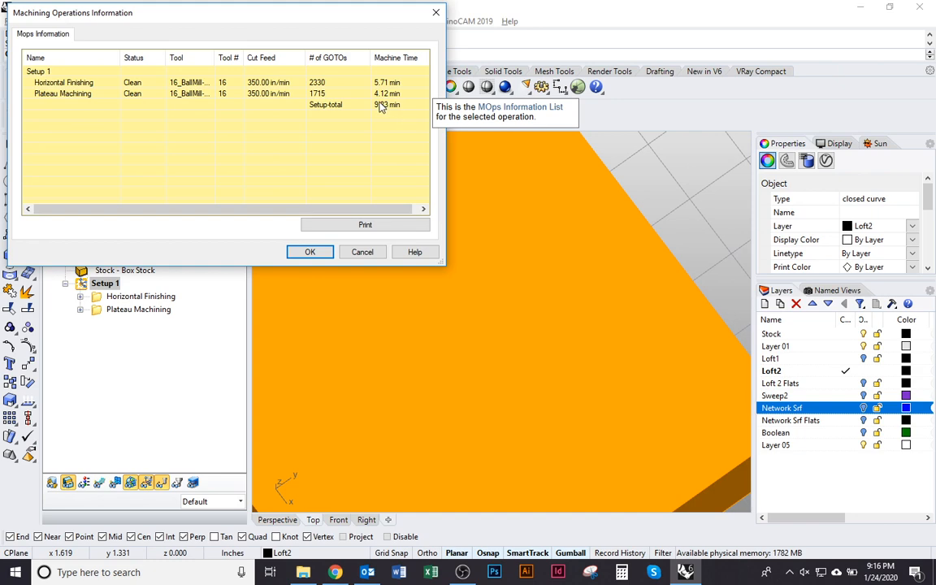
click(362, 252)
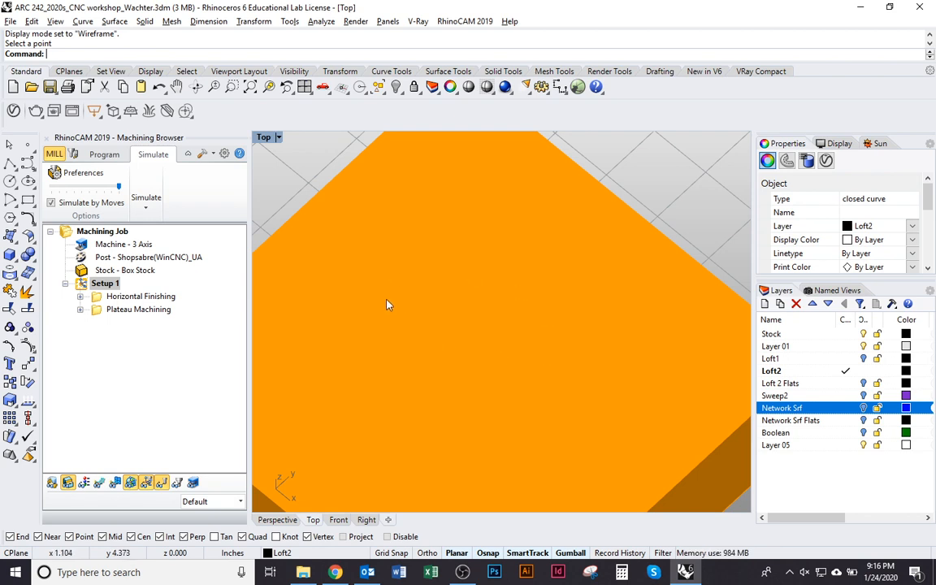
Leave the simulation for the machining program, check the Post & Check requirements in the workshop document, and return to Rhino.
right_drag(407, 370, 323, 326)
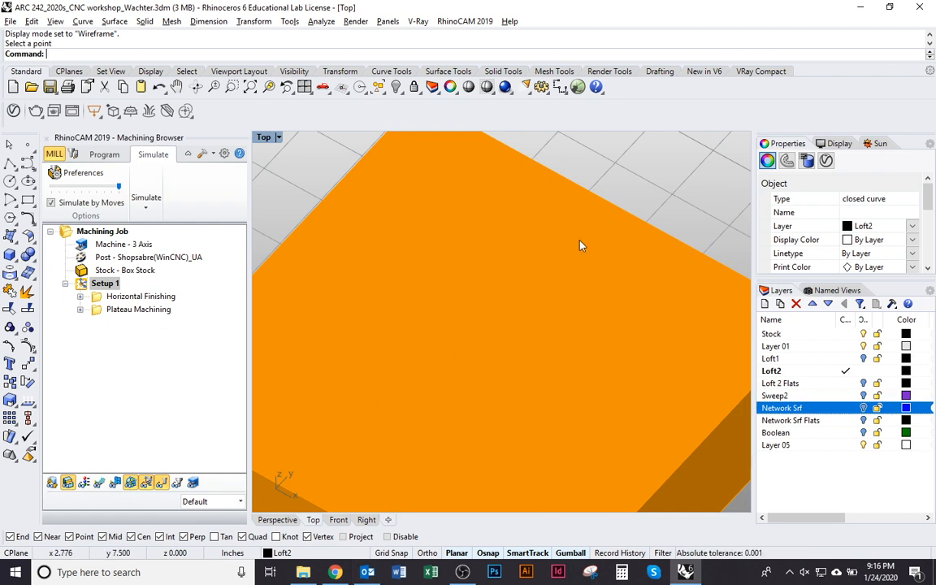
click(104, 154)
scroll(378, 296, down, 3)
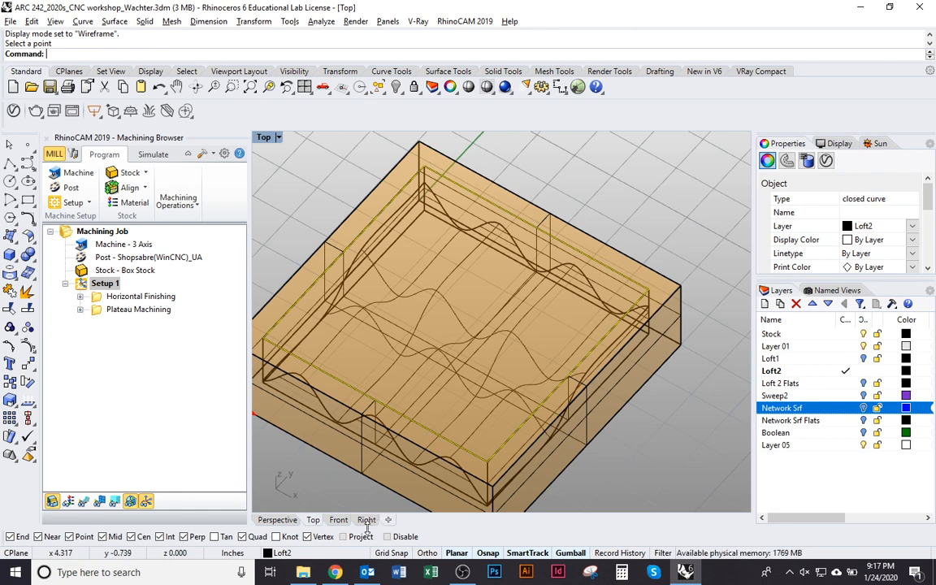
click(333, 563)
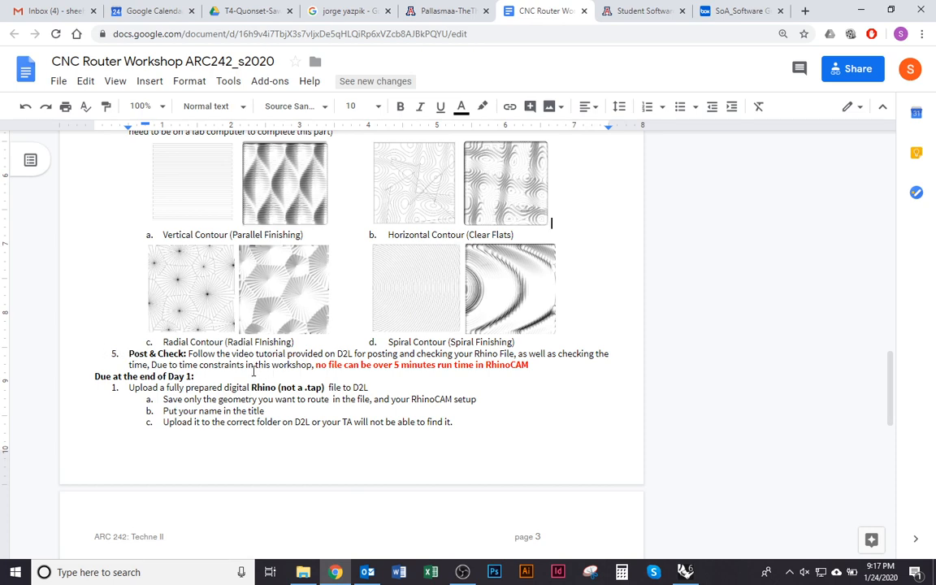
click(685, 572)
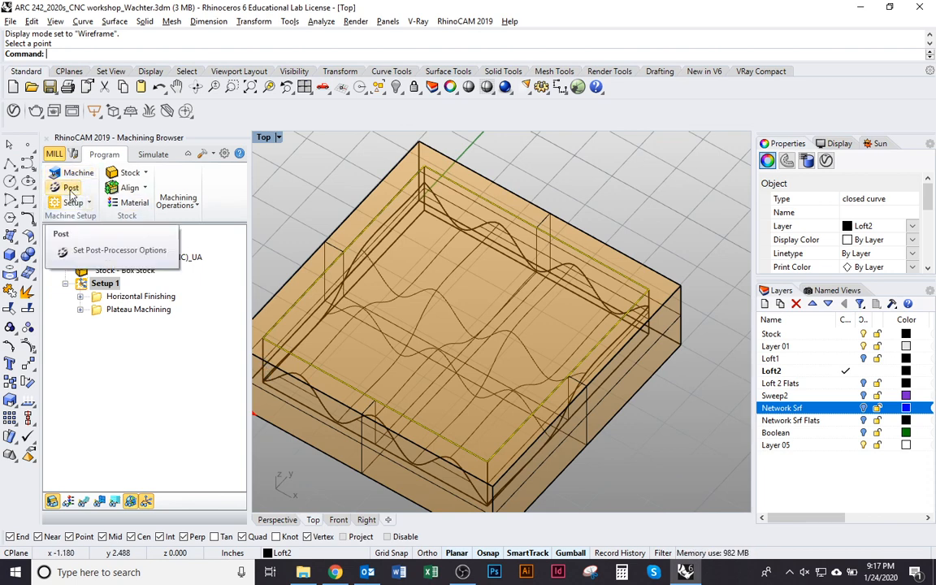
Try to post Setup 1 with the Shopsabre(WinCNC)_UA post as a .tap file named Horizontal Contour in the CNC Router folder.
click(80, 297)
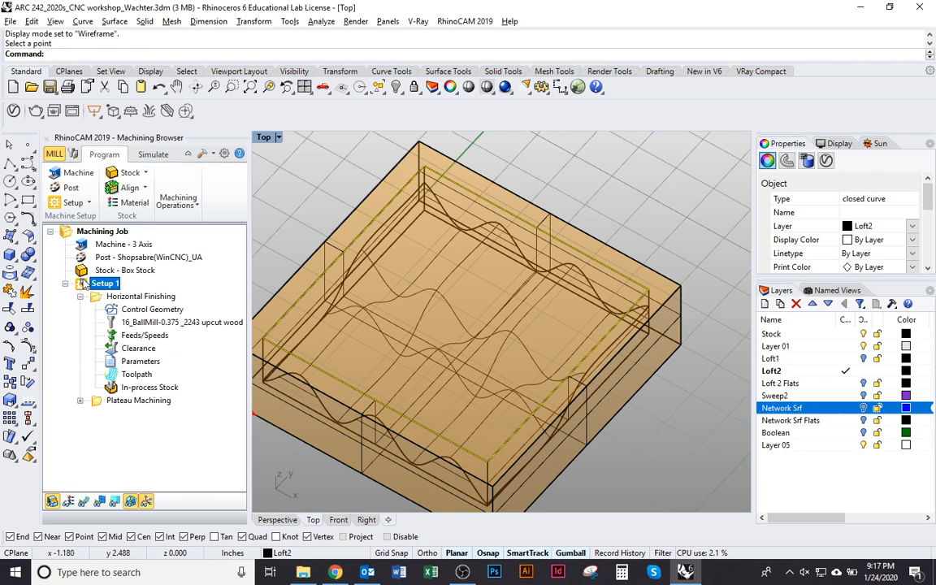
right_click(82, 285)
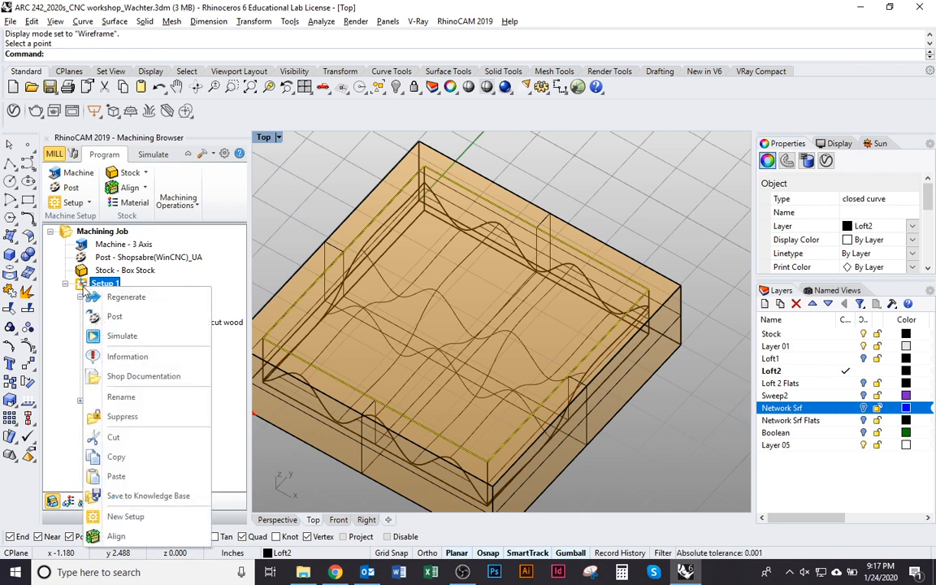
click(114, 317)
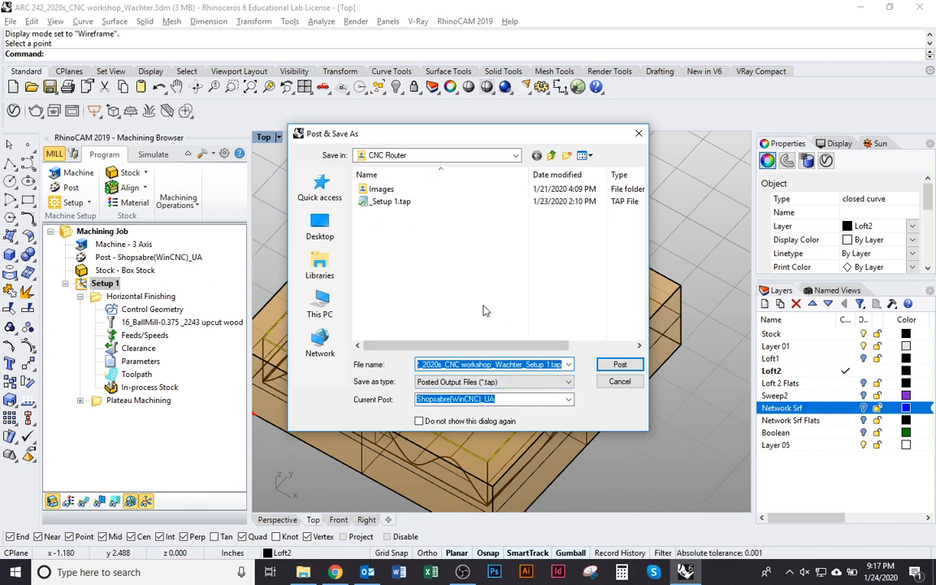
click(392, 201)
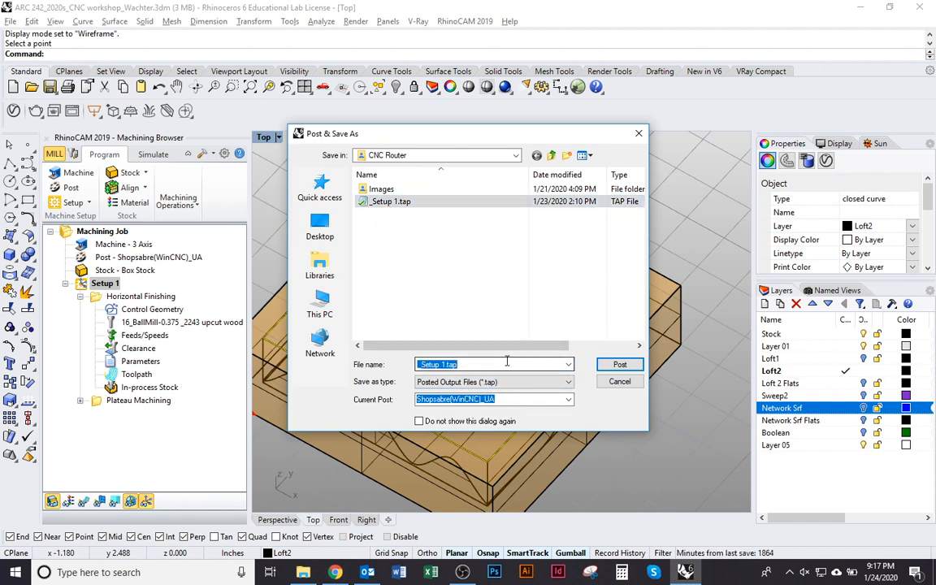
text(Horizontal Contour)
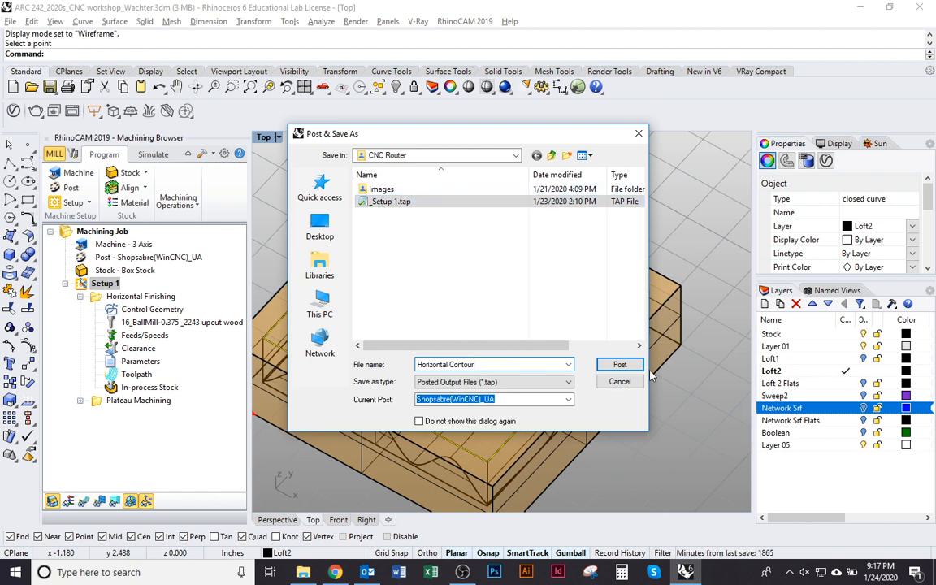
click(619, 364)
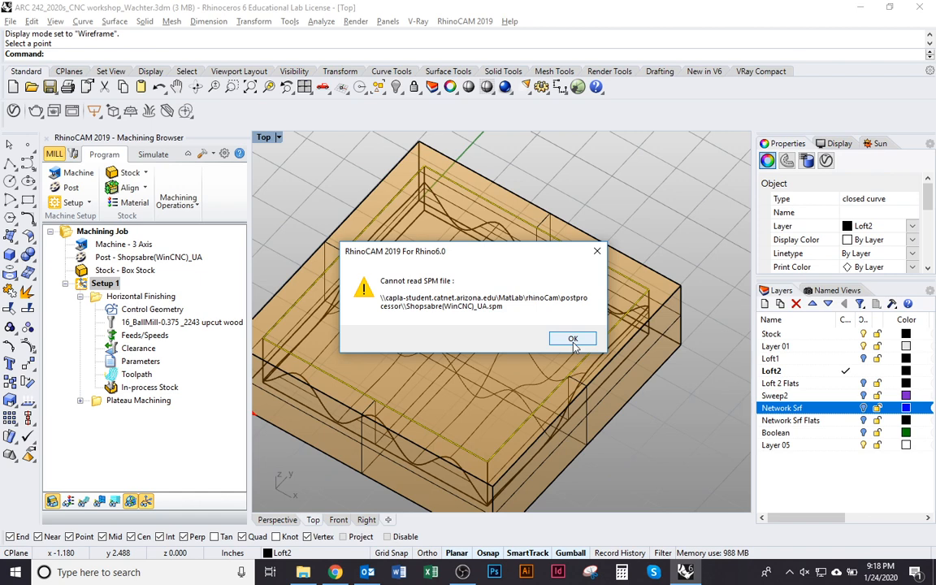
click(573, 339)
Open the post-processor options and start browsing for the folder where the post-processor files are located.
right_drag(459, 338, 420, 232)
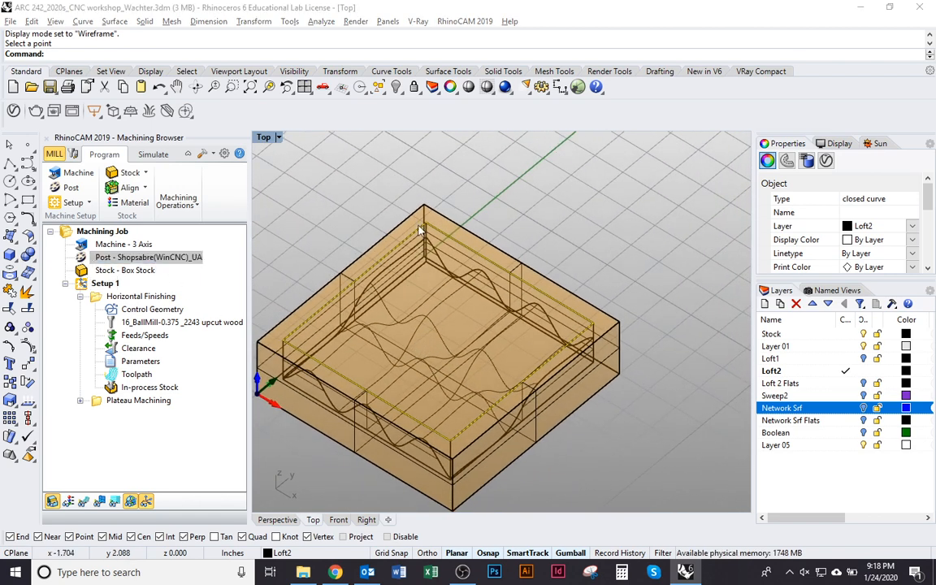
click(274, 239)
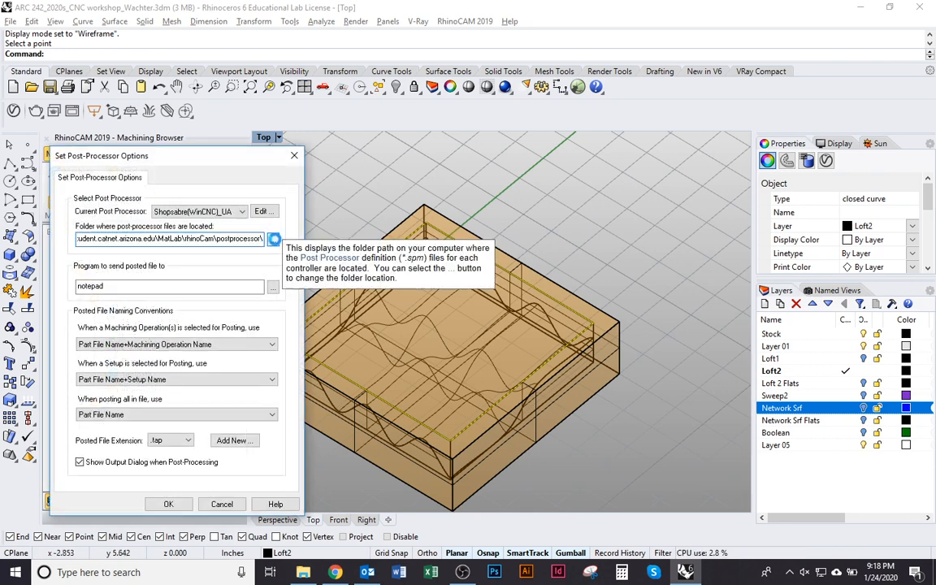
click(492, 340)
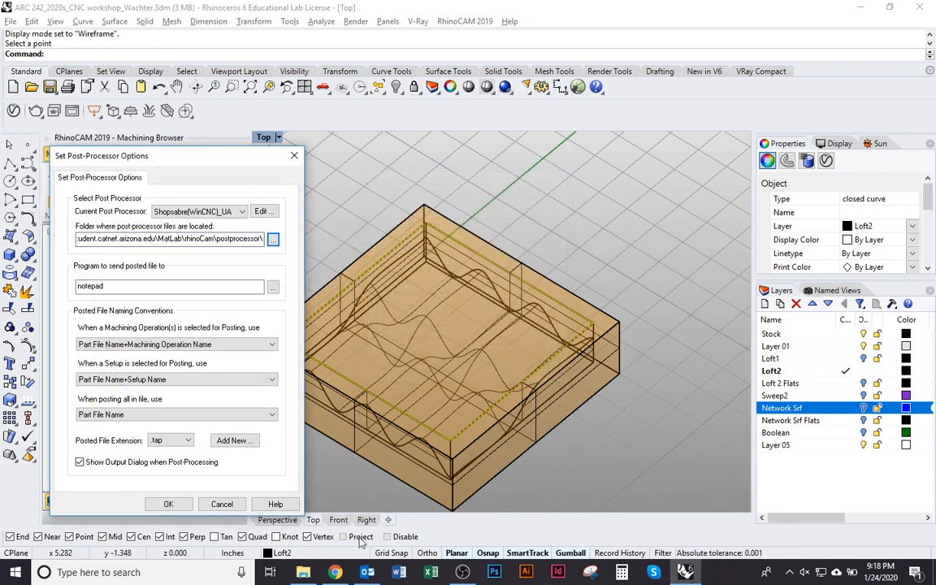
Switch to the browser and find the Set Up Post Processor instructions in the School of Architecture software guidebook.
key(alt+Tab)
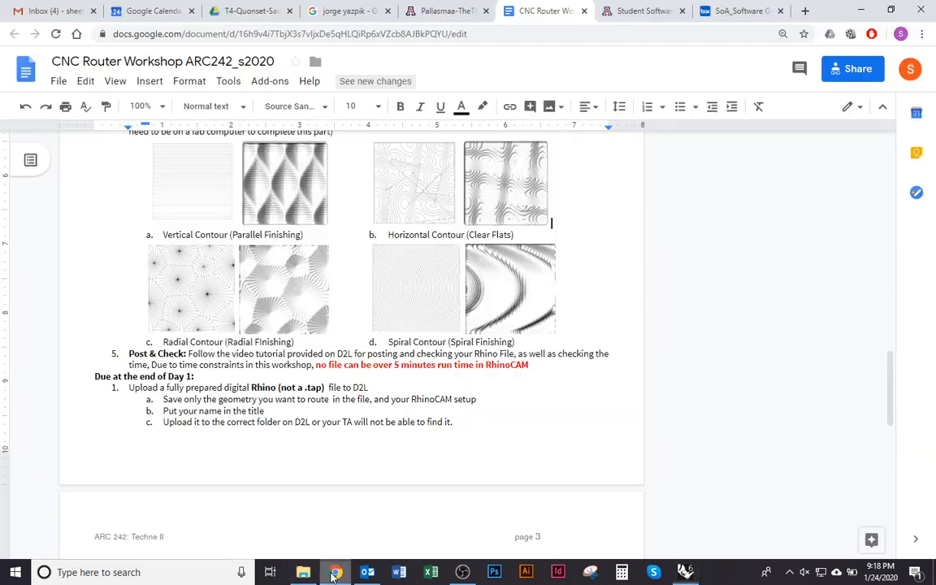
click(645, 11)
click(738, 11)
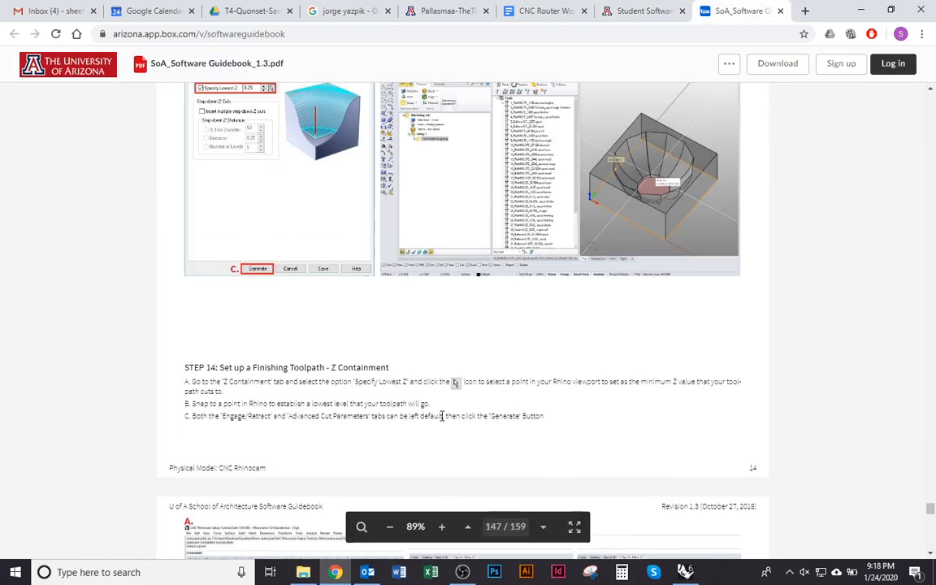
scroll(749, 432, up, 20)
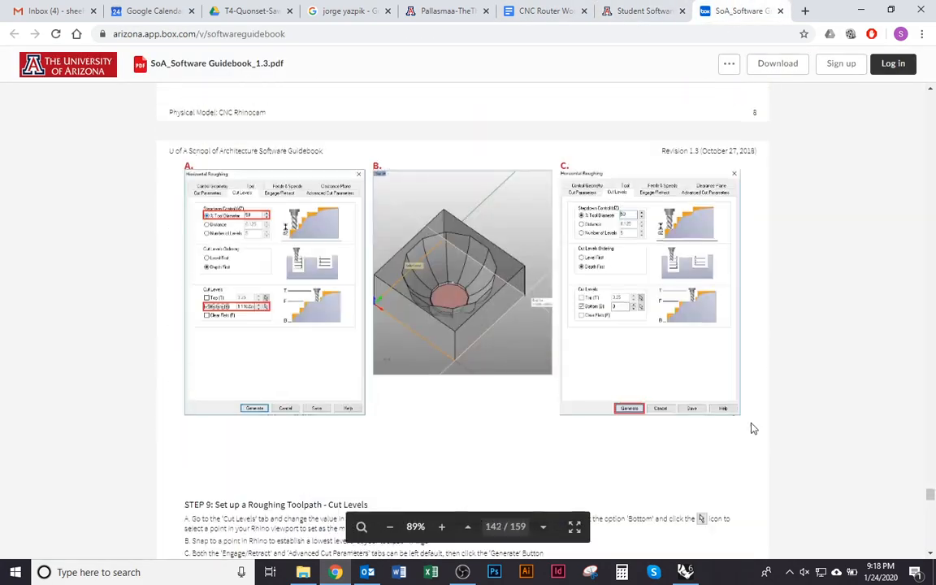
scroll(752, 429, up, 20)
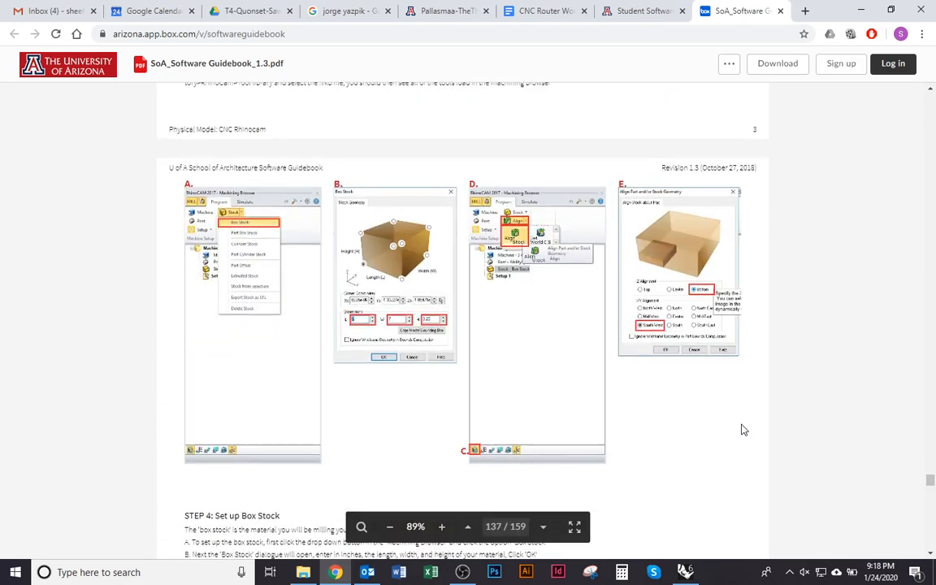
scroll(742, 430, up, 15)
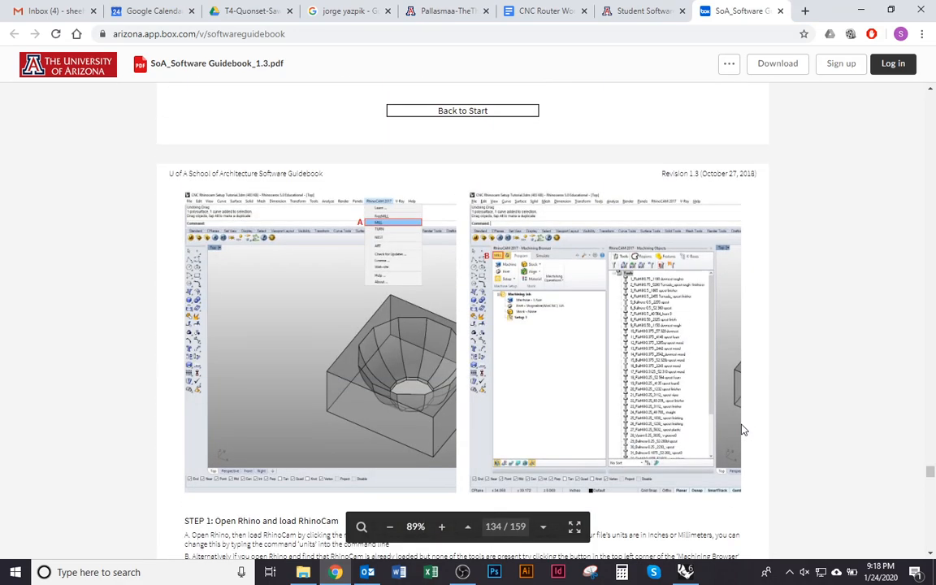
scroll(741, 429, up, 20)
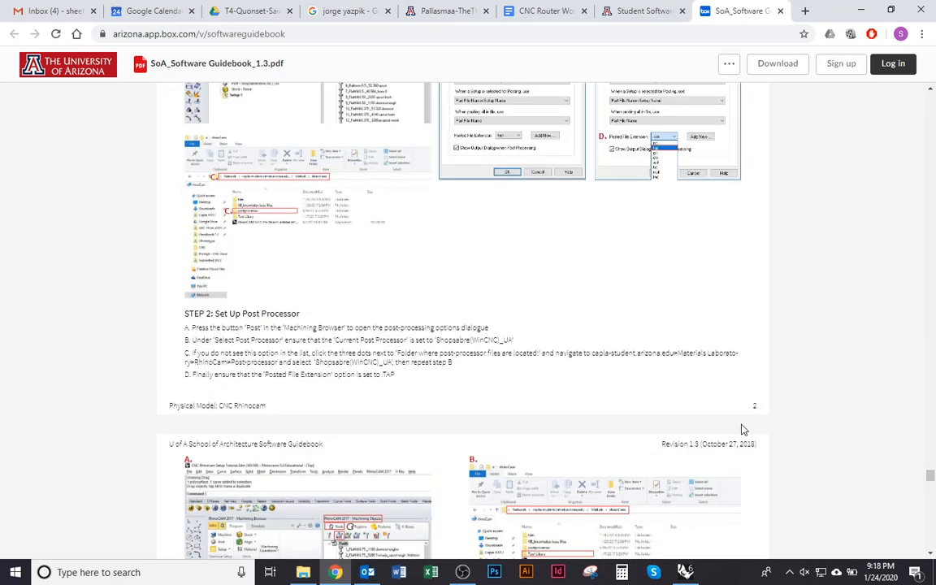
scroll(742, 429, down, 2)
scroll(741, 429, up, 4)
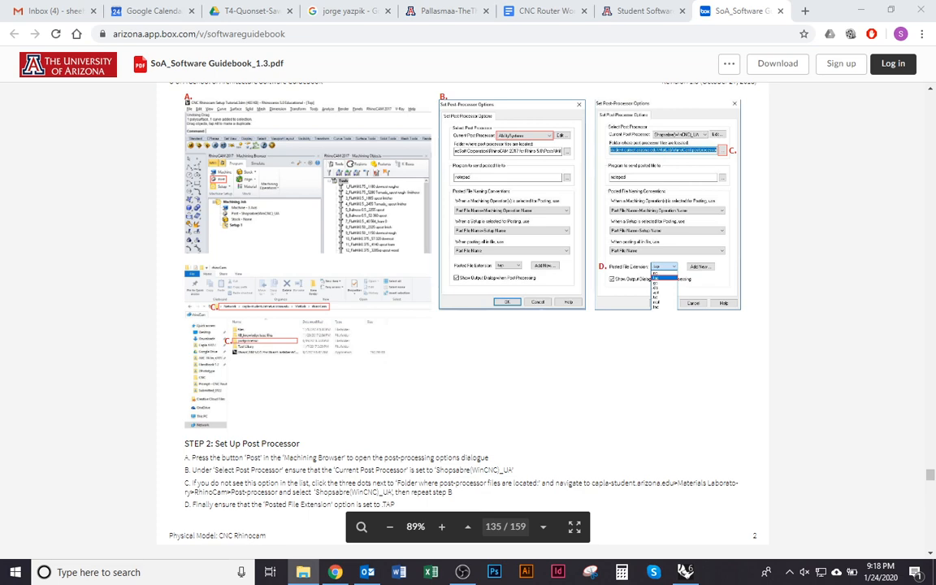
Switch to File Explorer and enter the server address \\capla-student.arizona.edu\ as the start of the folder path.
click(303, 572)
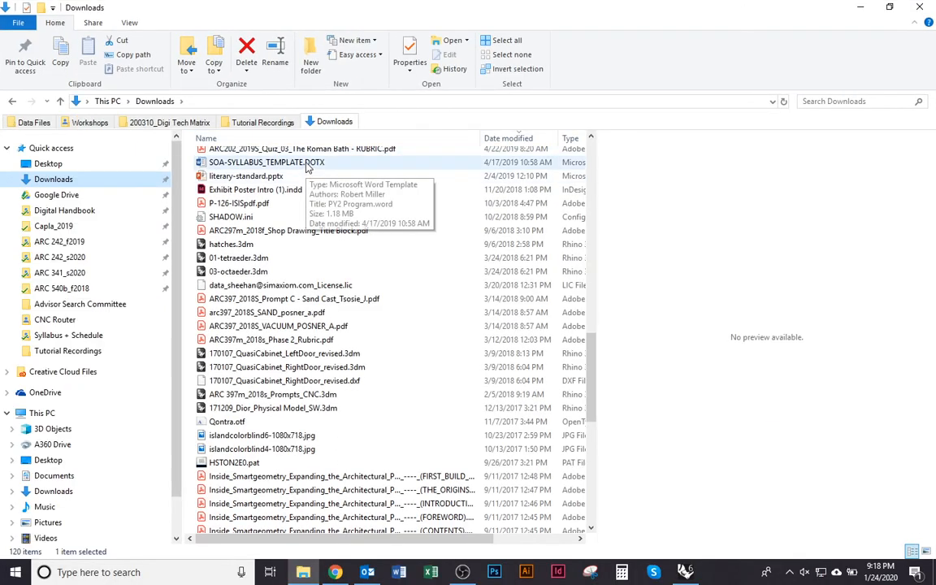
click(550, 102)
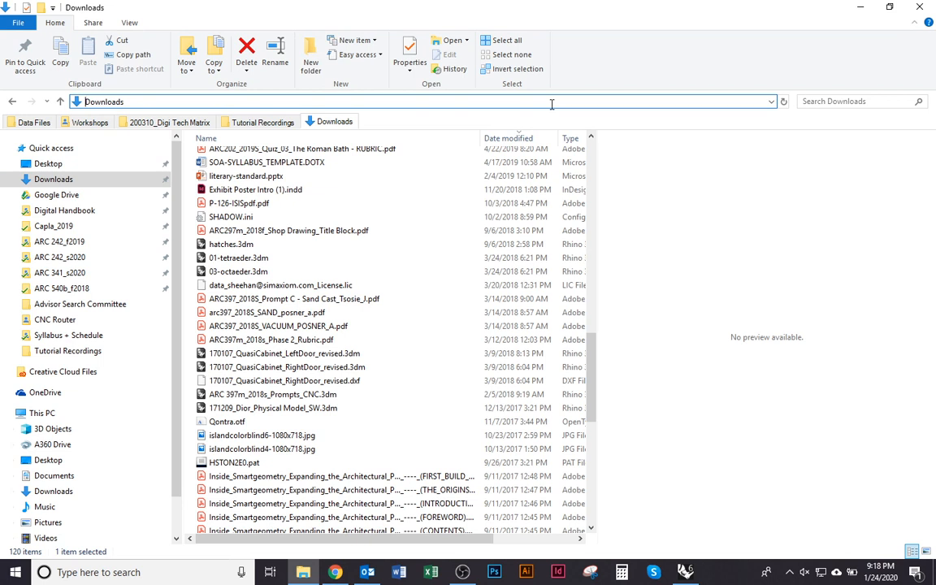
text(\\)
key(shift+End)
text(cp)
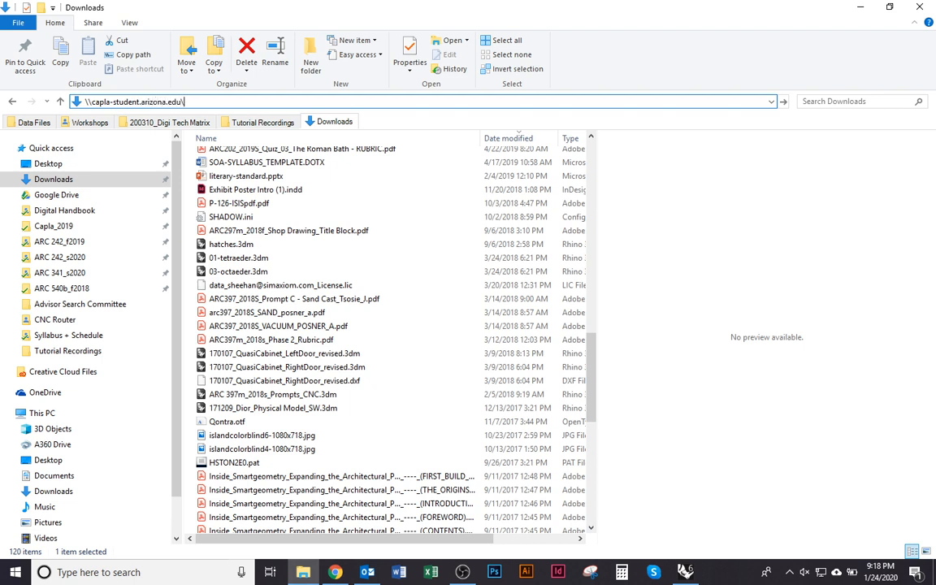
Return to the guidebook, enlarge the Set Up Post Processor page, and read the network path to the post-processor folder.
key(alt+Tab)
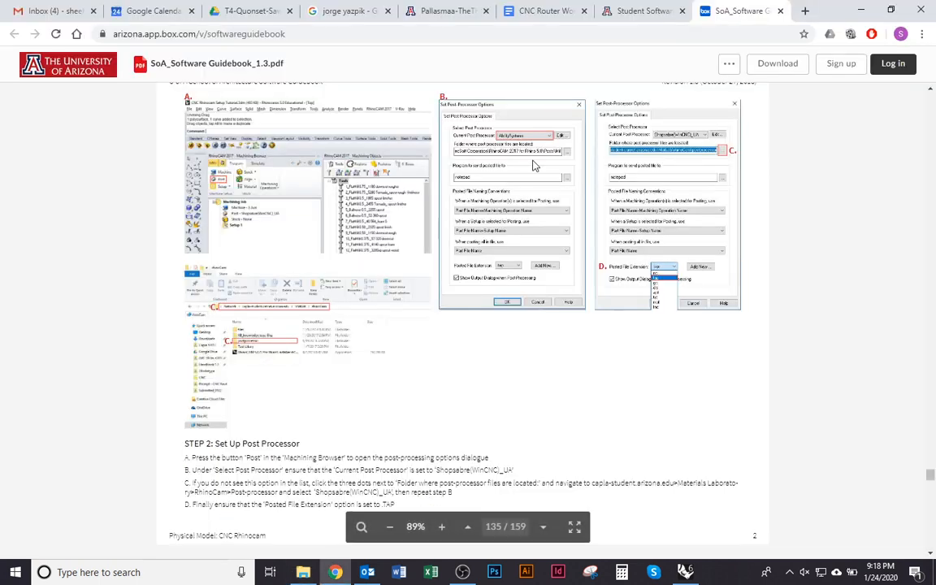
click(441, 526)
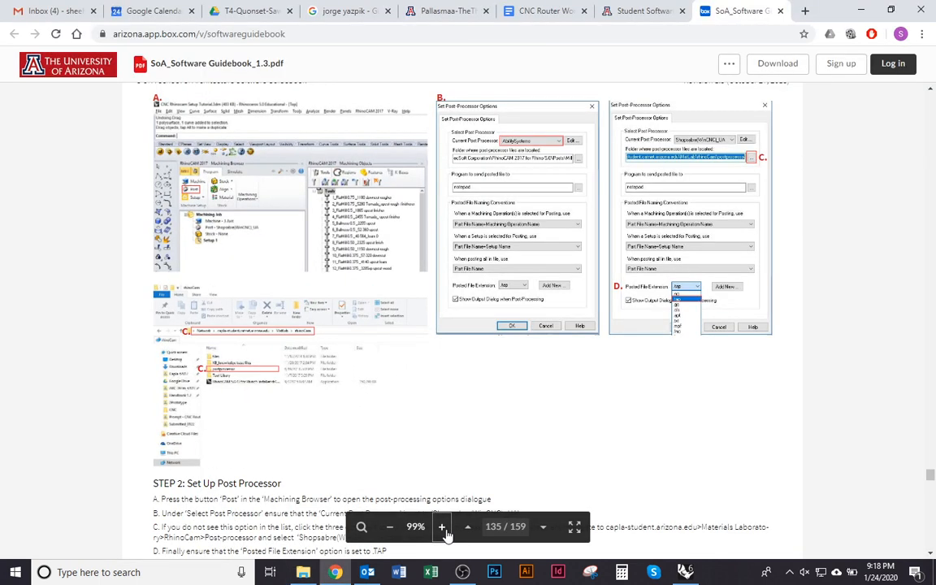
click(441, 527)
click(441, 527)
scroll(297, 388, down, 4)
scroll(211, 328, up, 2)
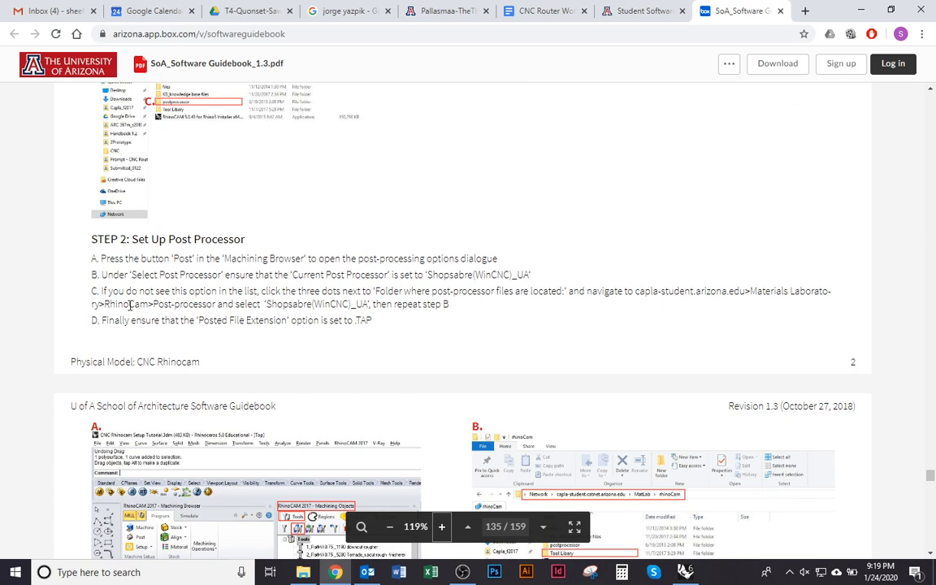
key(alt+Tab)
key(alt+Tab)
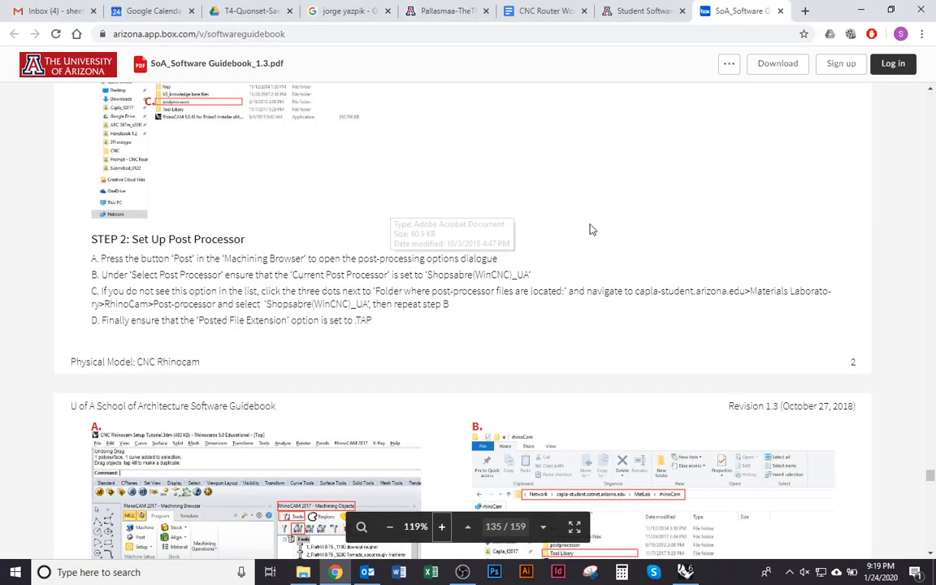
scroll(592, 230, down, 5)
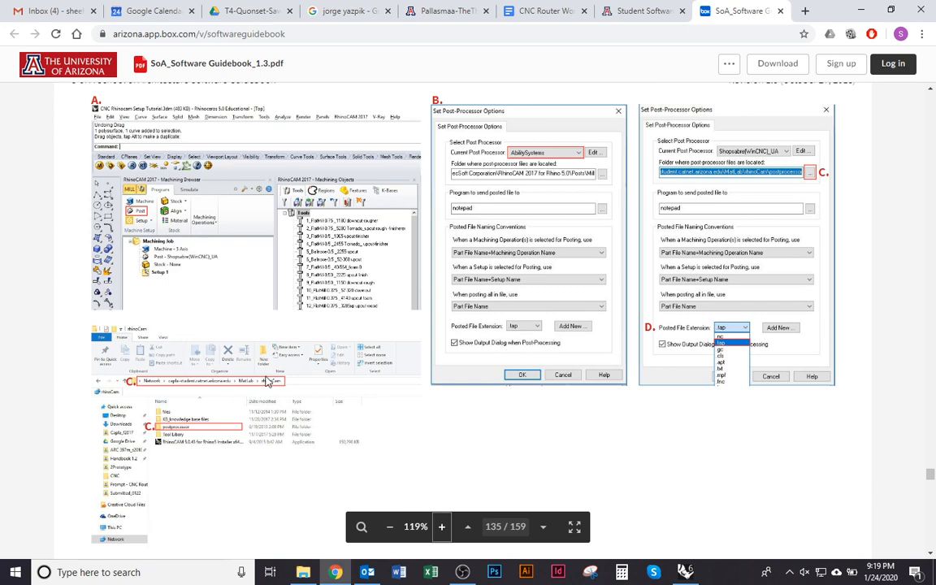
Try to open the network folder \\capla-student.arizona.edu\Matlab in File Explorer and dismiss the error.
key(alt+Tab)
text(Mat)
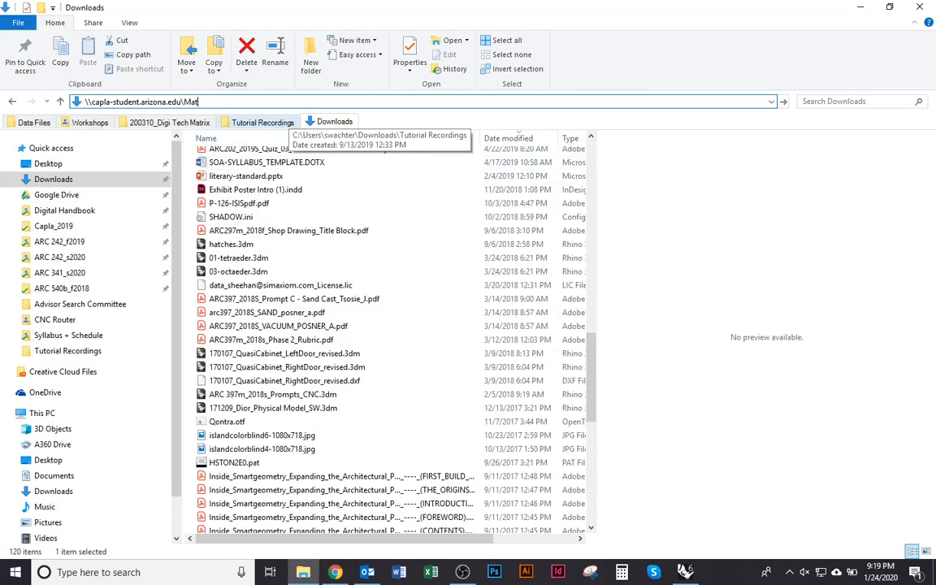
key(Return)
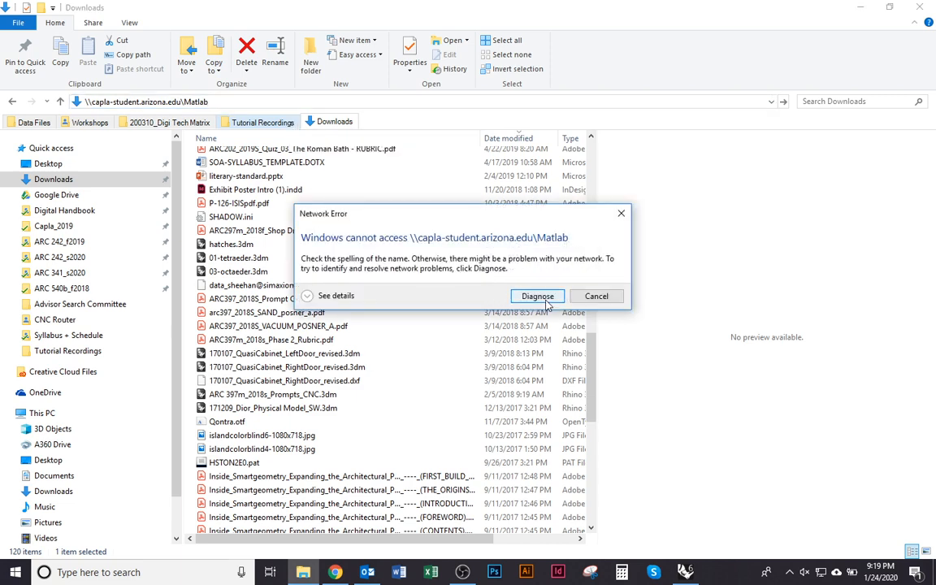
click(597, 297)
Open the previously visited network folder \\capla-student.catnet.arizona.edu\MatLab\rhinoCam and its postprocessor subfolder.
click(771, 102)
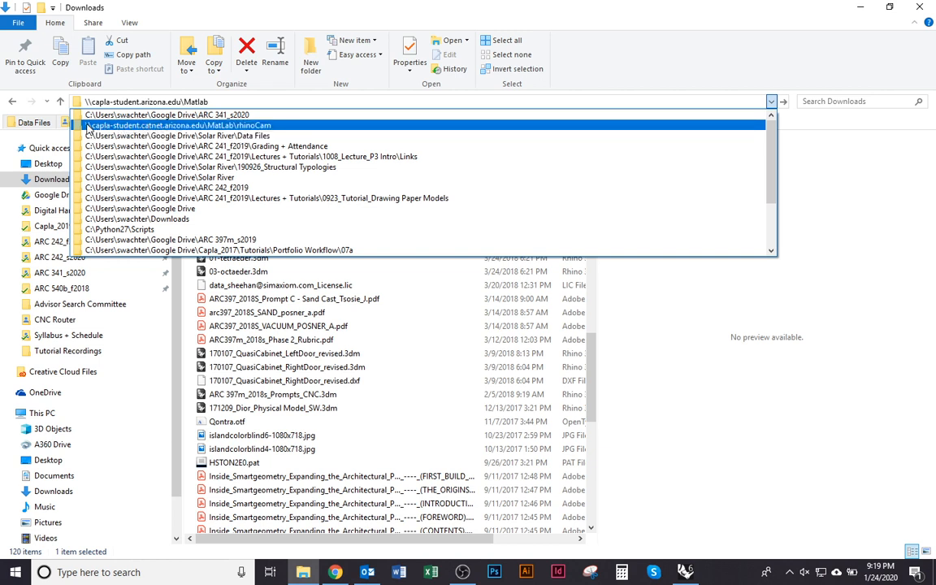
click(292, 127)
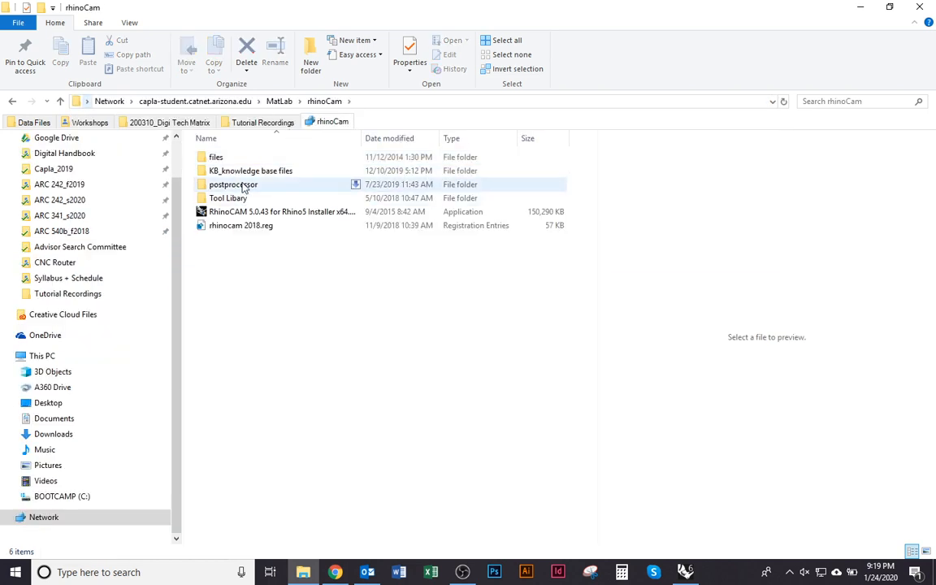
click(281, 103)
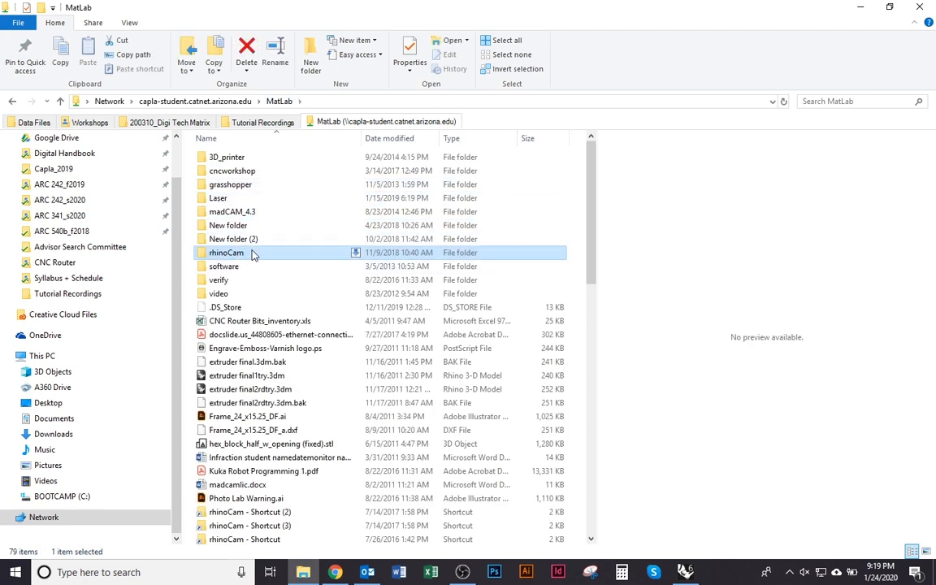
double_click(229, 255)
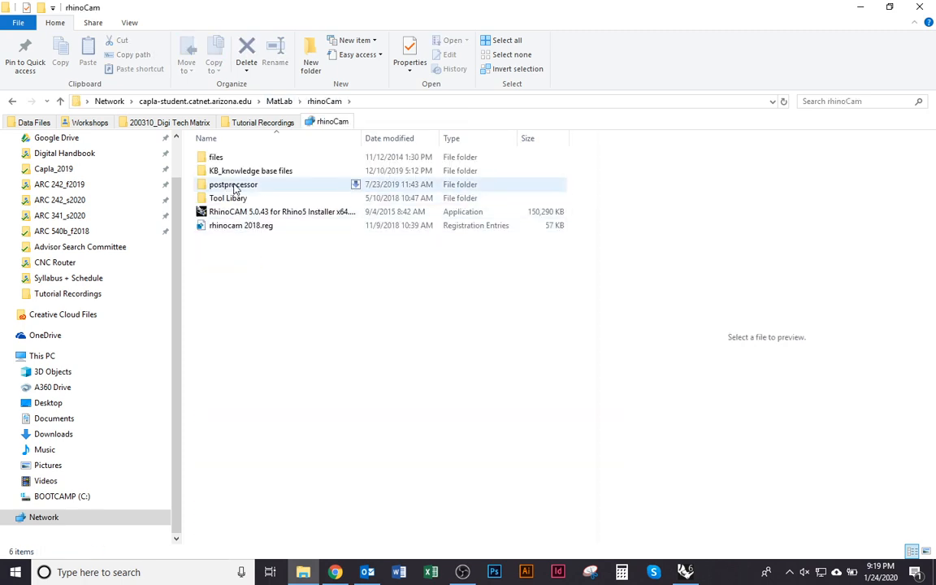
double_click(233, 186)
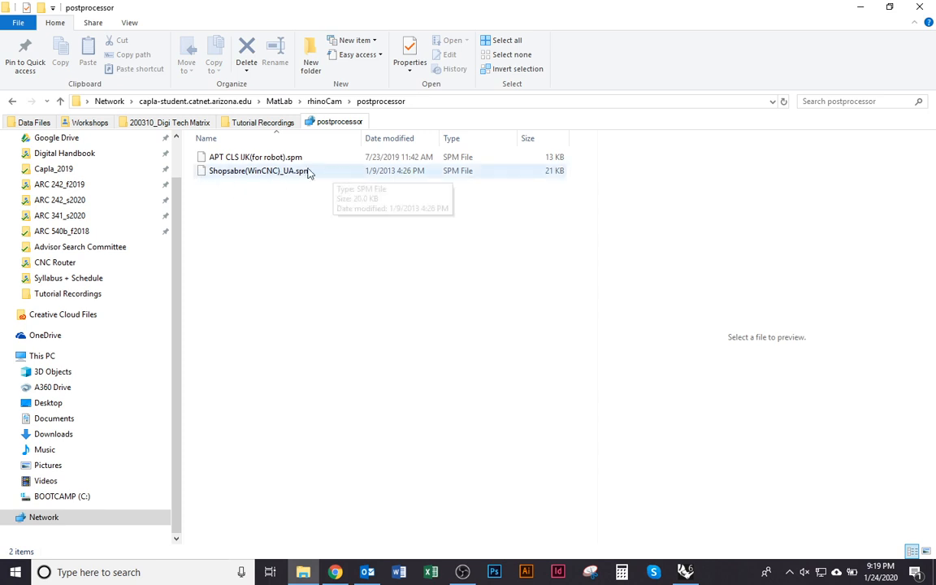
Copy the network postprocessor folder's path from File Explorer and paste it as RhinoCAM's post-processor files folder, replacing the existing path.
click(390, 103)
key(ctrl+c)
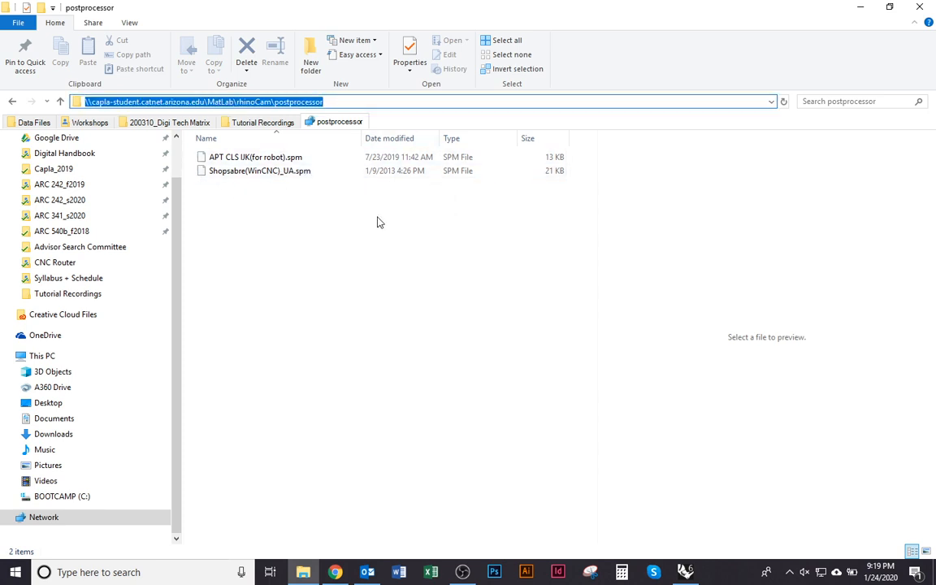
key(alt+Tab)
key(alt+Tab)
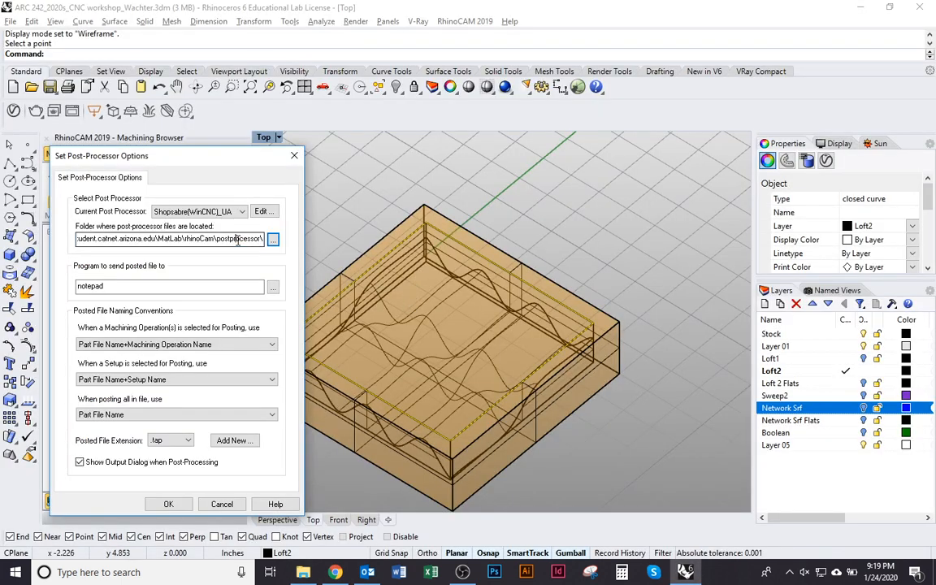
double_click(236, 238)
drag(235, 239, 3, 218)
key(BackSpace)
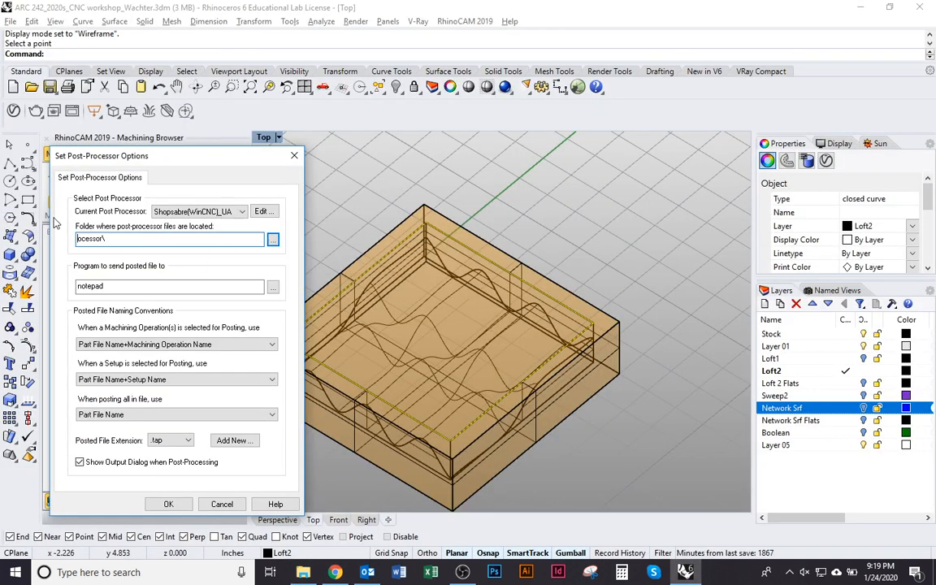
drag(107, 238, 44, 235)
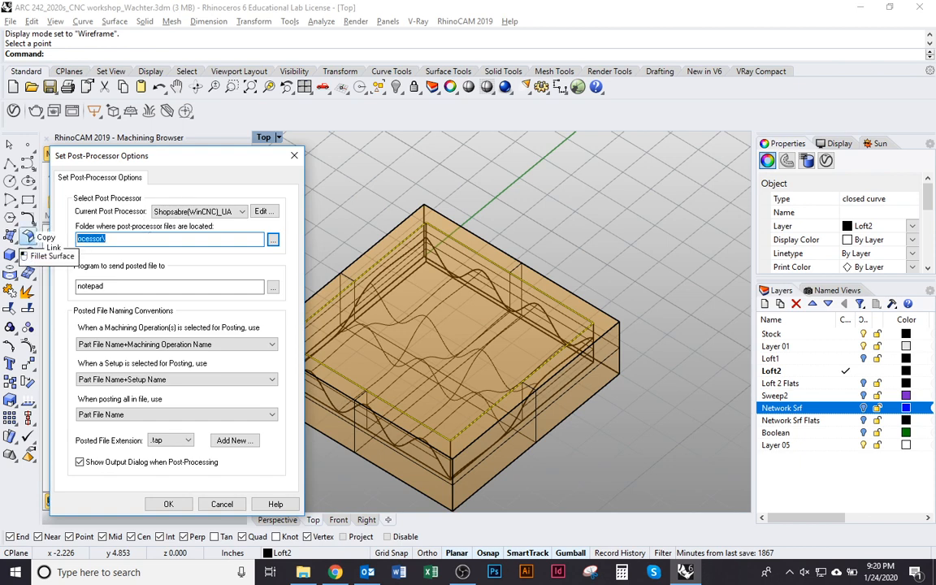
key(ctrl+v)
Switch the current post-processor to APT CLS IJK(for robot), then back to Shopsabre(WinCNC)_UA, and accept the post-processor options.
click(242, 211)
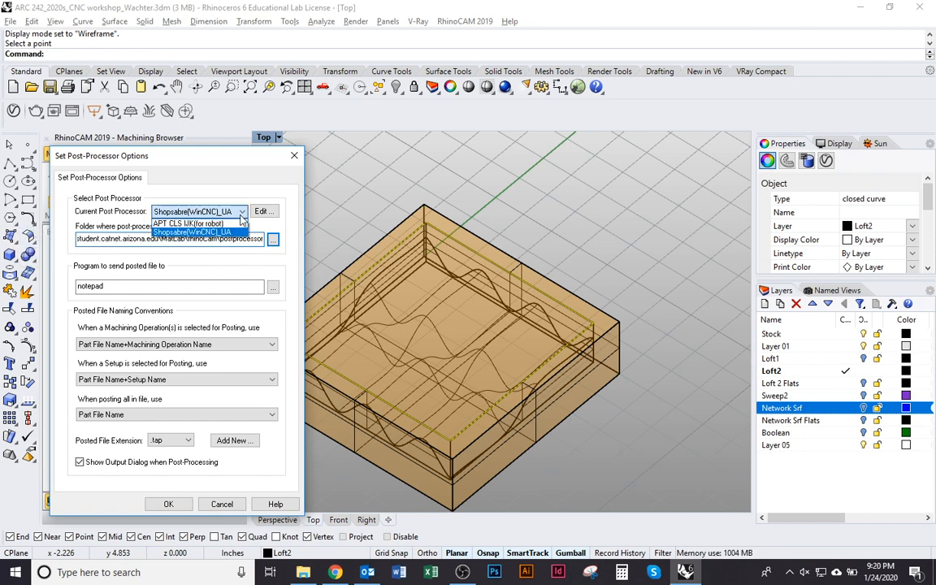
click(195, 223)
click(241, 211)
click(232, 234)
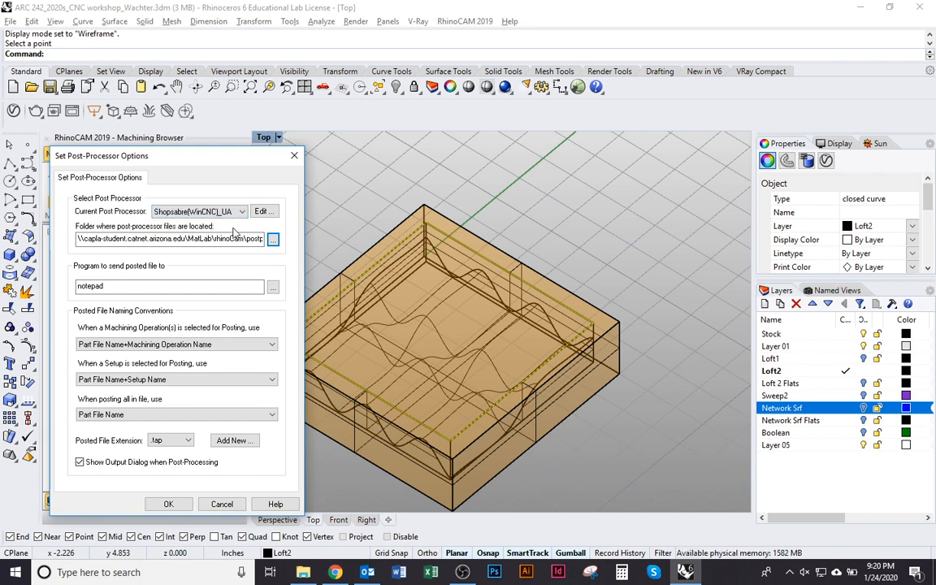
click(169, 503)
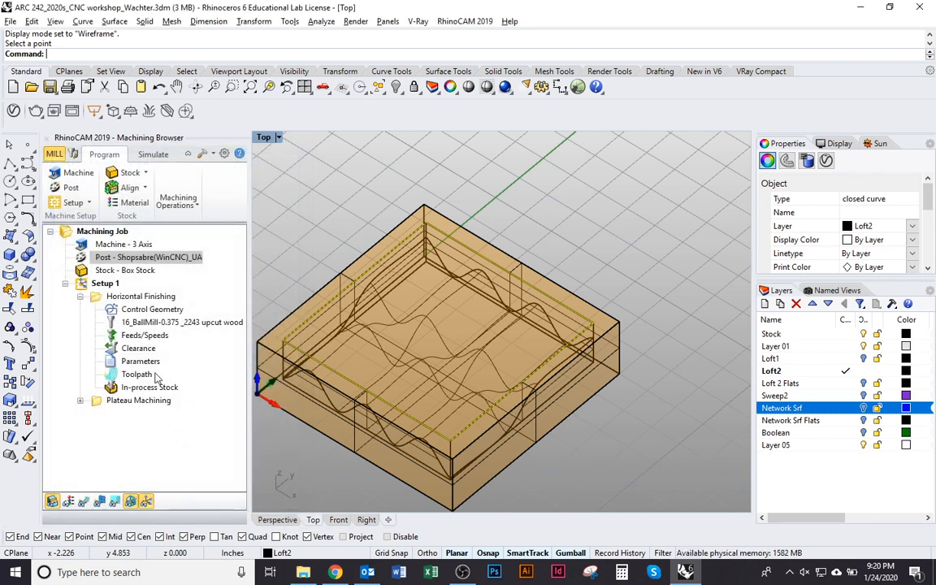
Try to post Setup 1 into the CNC Router folder under the file name "Horizontal Contour" and dismiss the error.
right_click(112, 282)
click(152, 311)
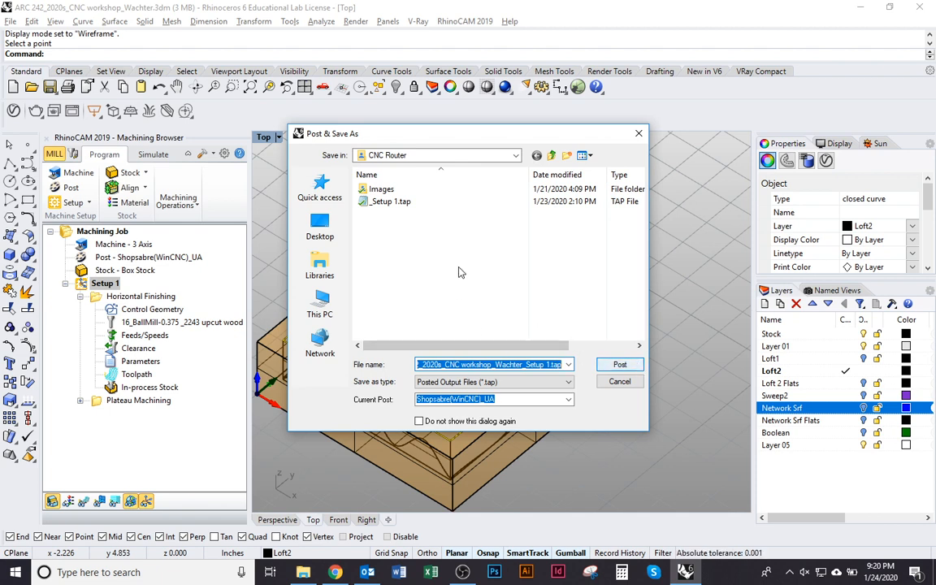
text(Hor)
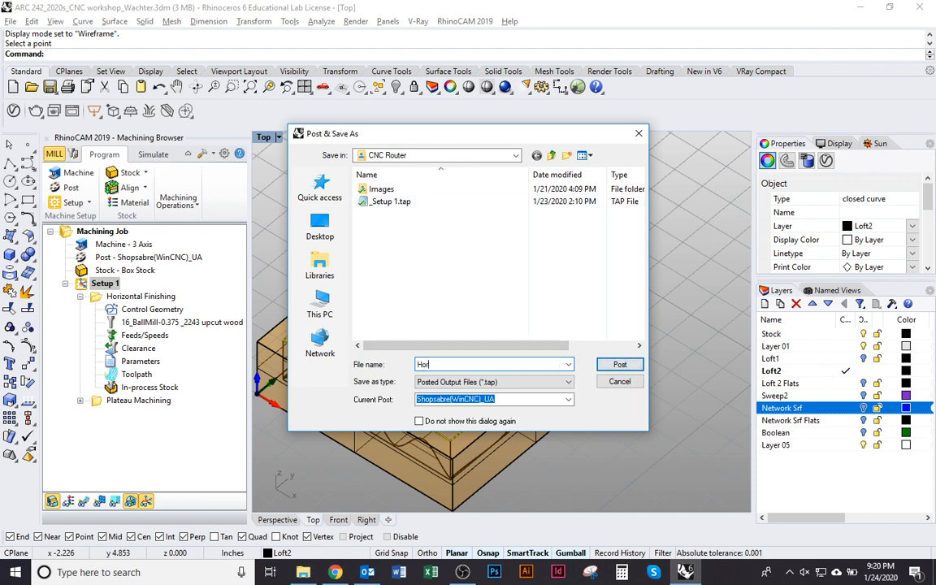
text(izontal )
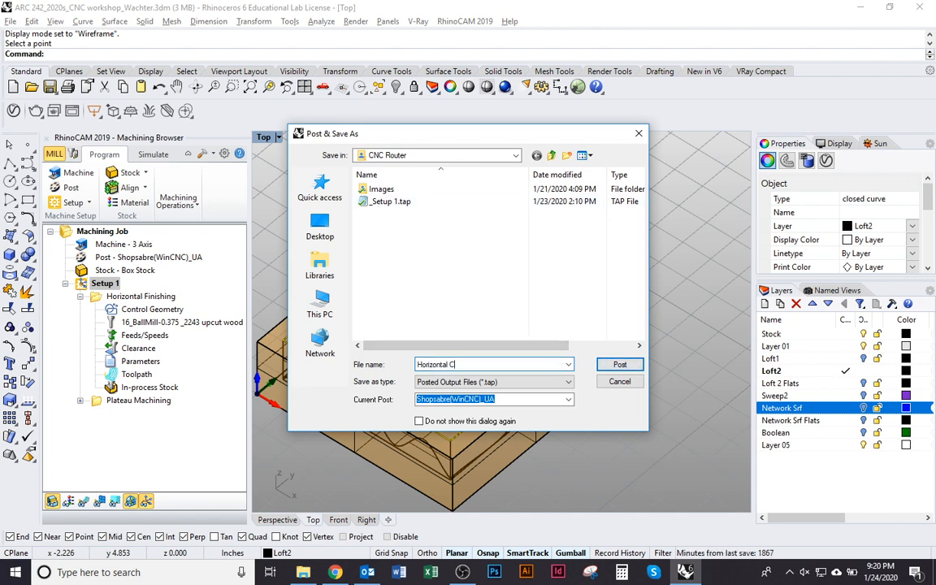
text(Contour)
key(Return)
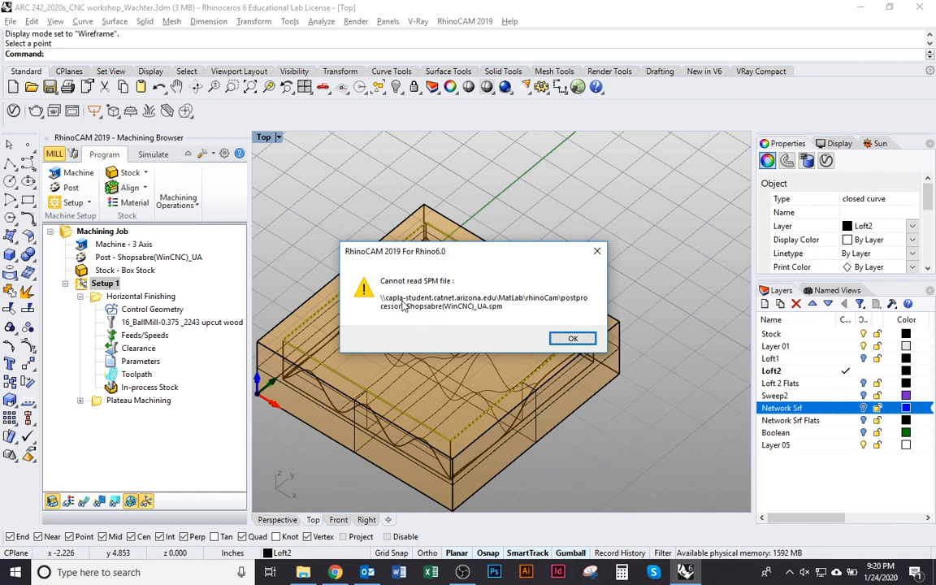
click(568, 338)
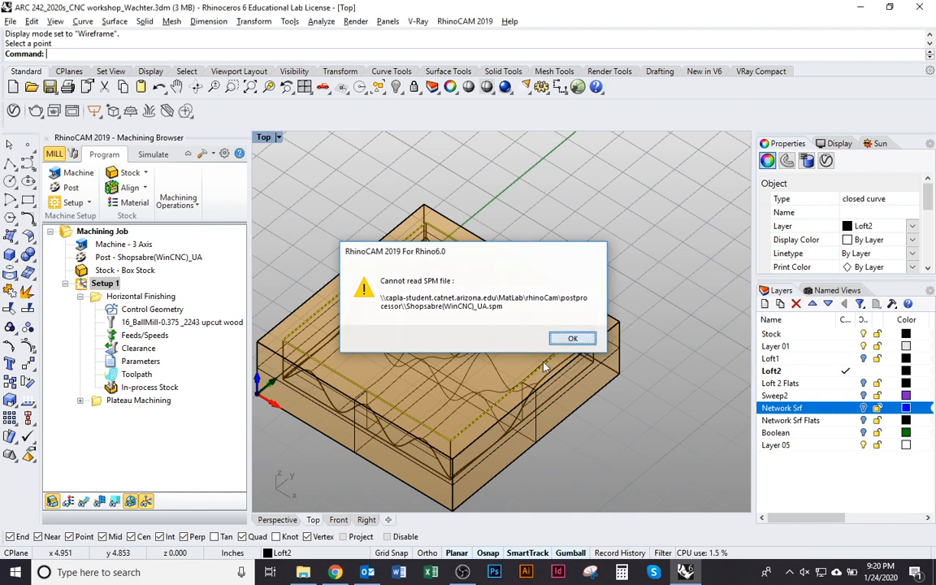
Switch to File Explorer and open the existing _Setup 1.tap file from the CNC Router folder inside Workshops.
click(306, 573)
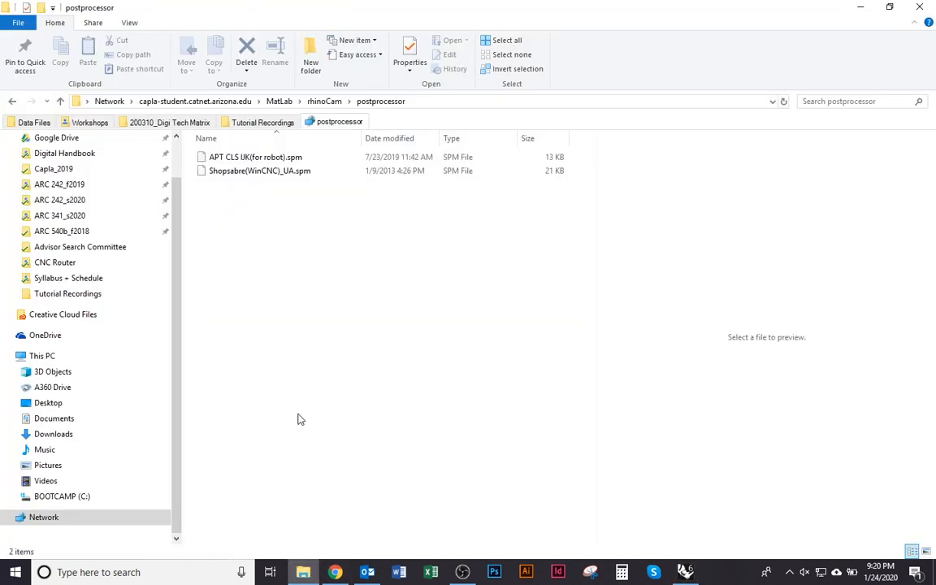
click(89, 123)
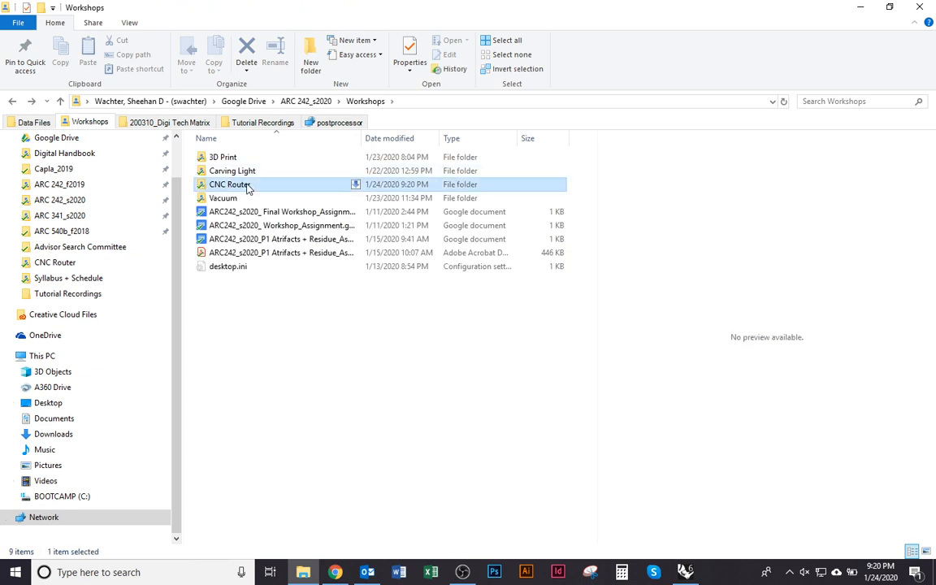
double_click(248, 186)
drag(217, 180, 217, 176)
double_click(218, 172)
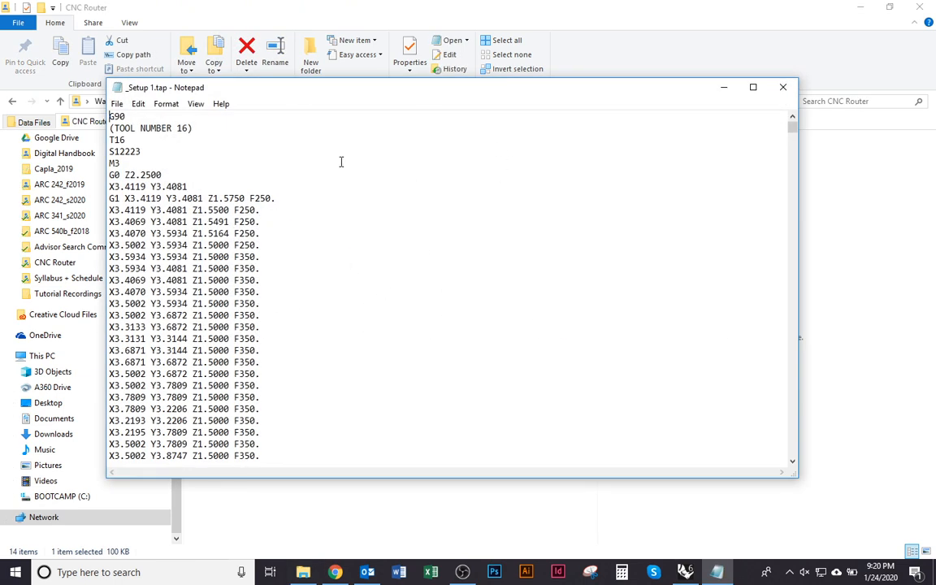
Switch to the software guidebook in Chrome and find the instructions for STEP 16: Post your File.
key(alt+Tab)
key(alt+Tab)
key(alt+Tab)
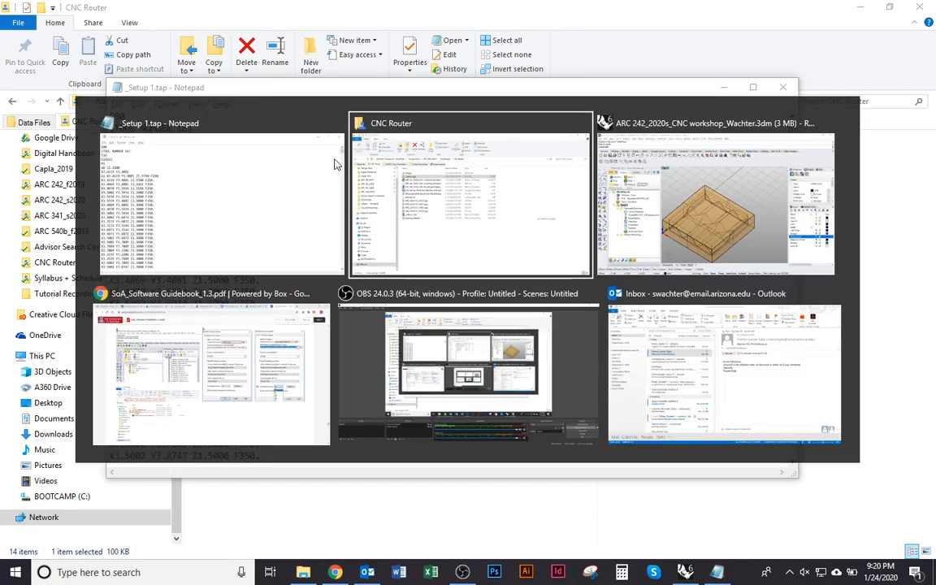
scroll(468, 325, down, 20)
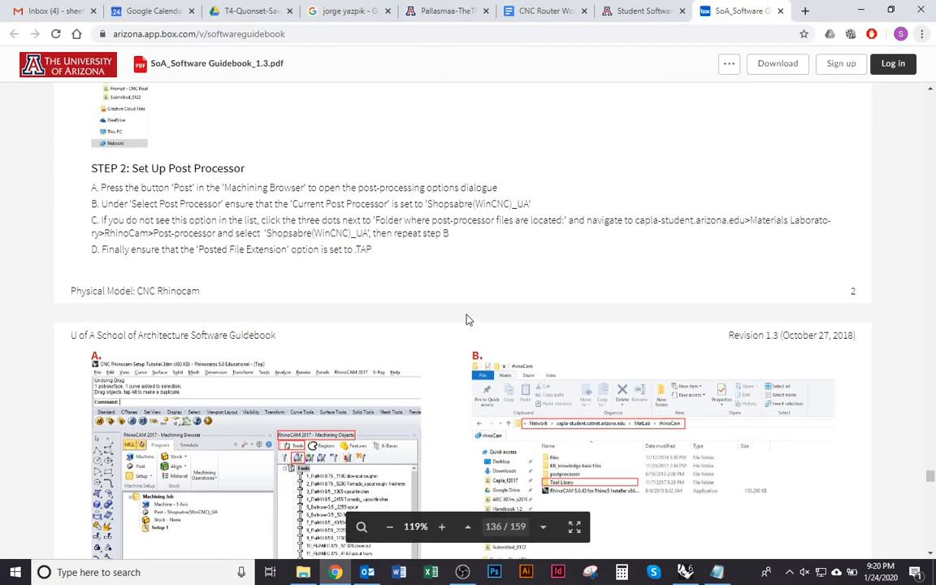
scroll(459, 301, down, 20)
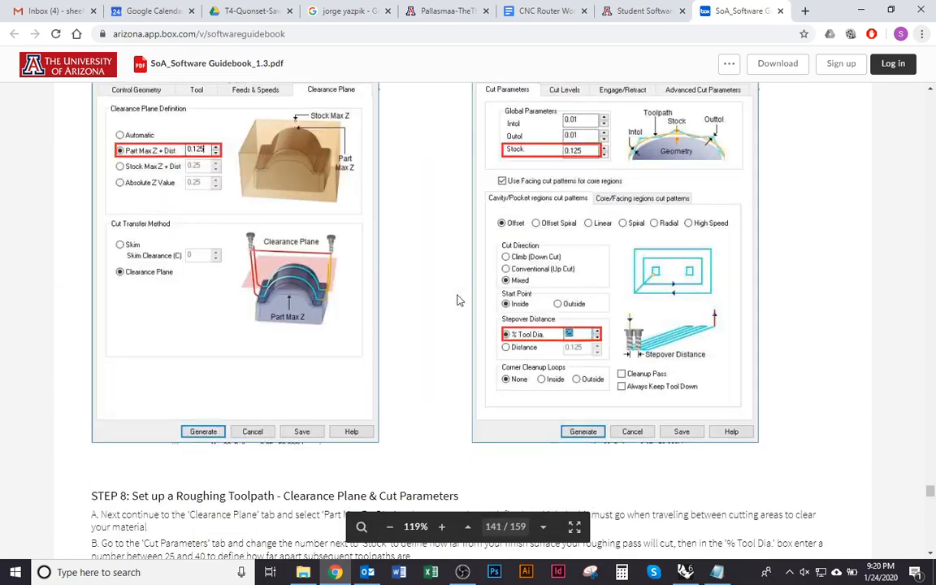
scroll(457, 298, down, 20)
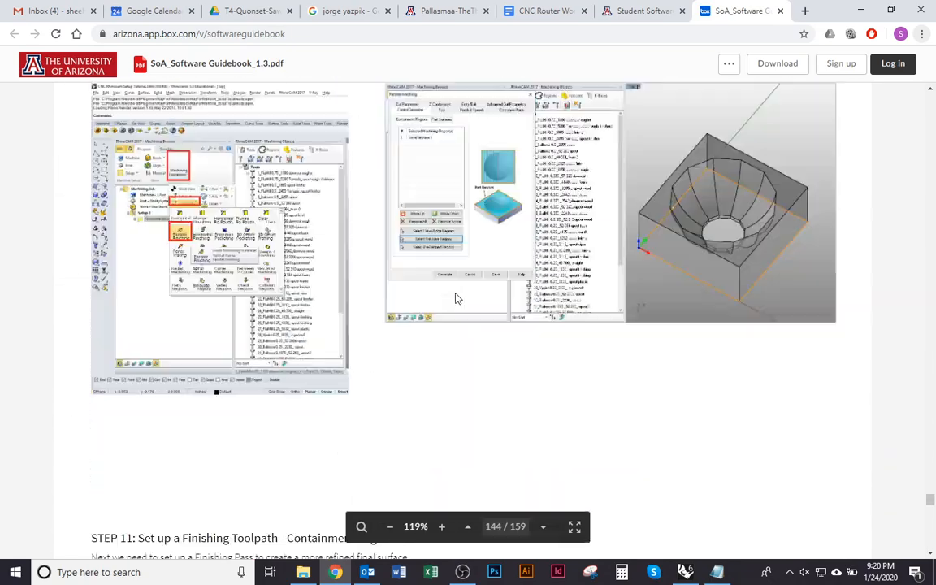
scroll(453, 300, down, 15)
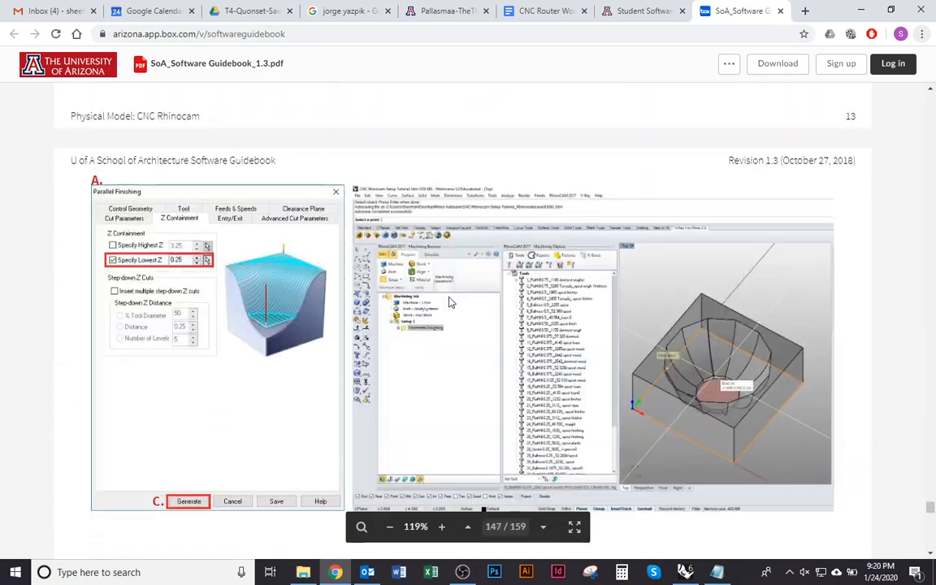
scroll(451, 302, down, 5)
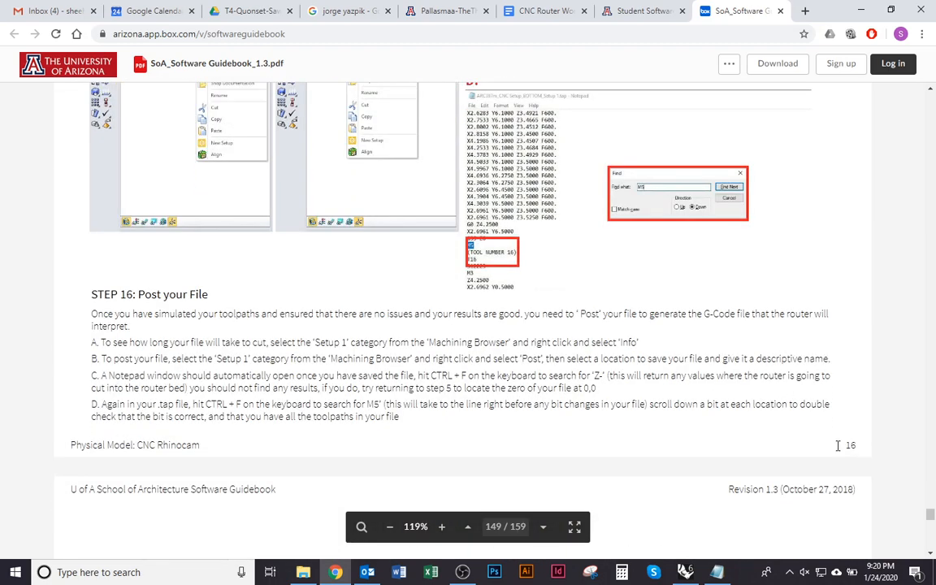
scroll(654, 247, up, 3)
Return to _Setup 1.tap in Notepad and examine its opening tool lines and the X, Y and Z coordinates that follow.
key(alt+Tab)
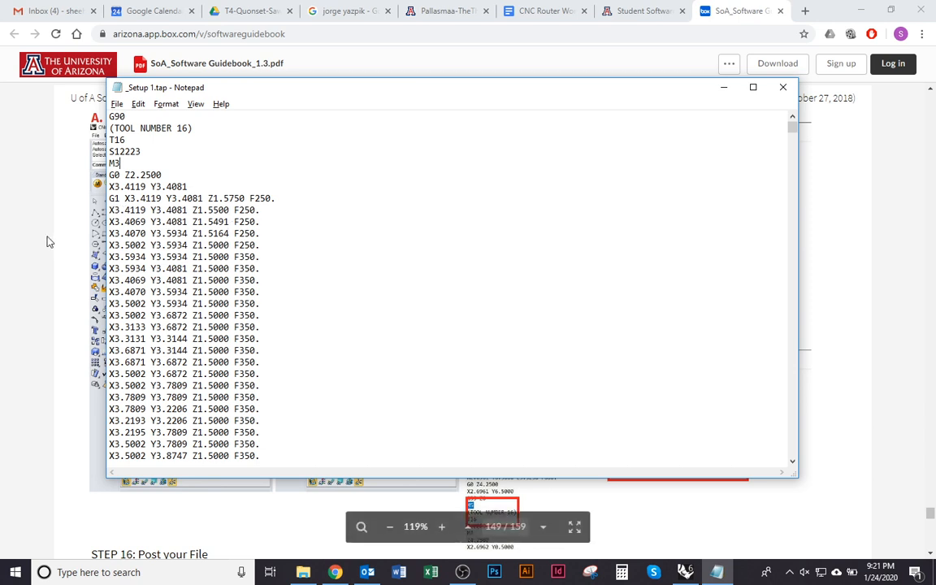
scroll(310, 303, down, 8)
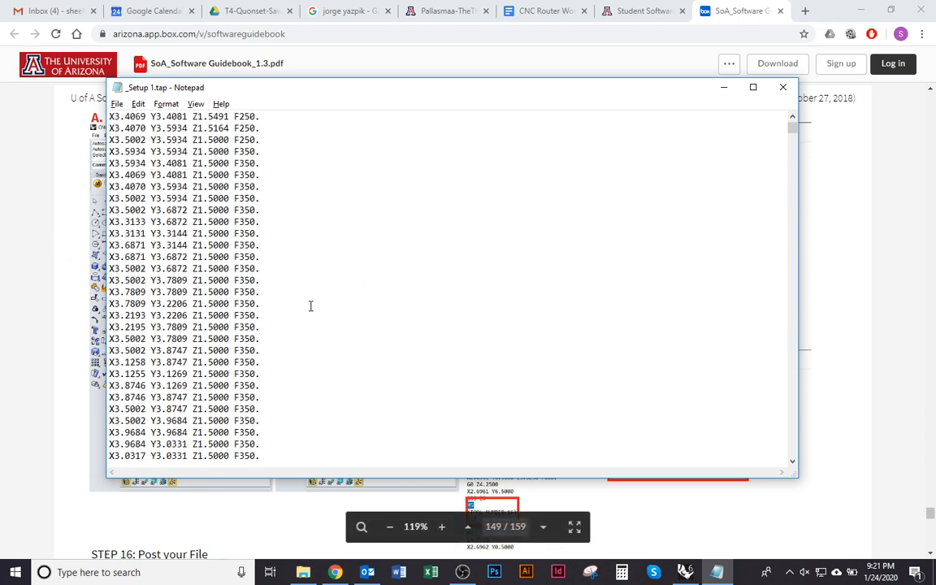
scroll(307, 299, up, 8)
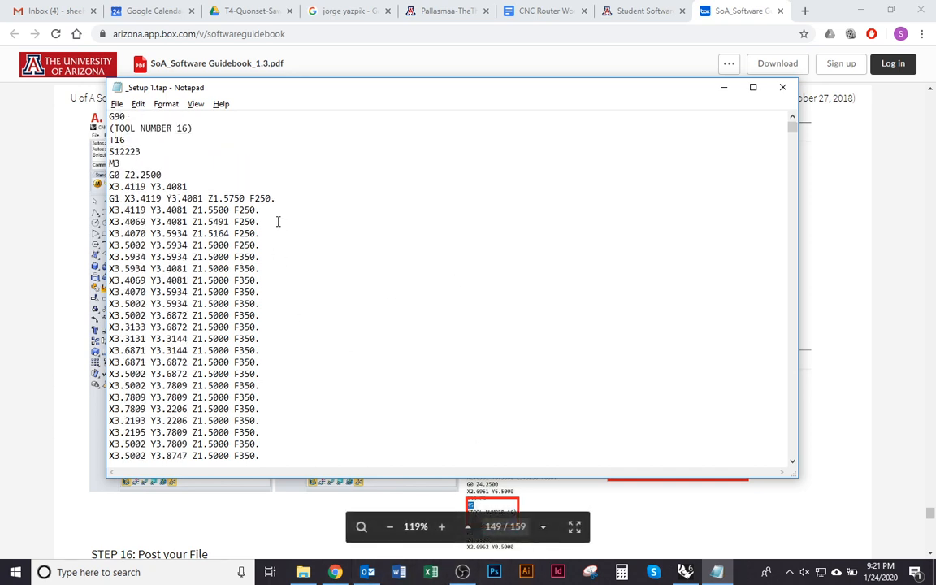
click(196, 210)
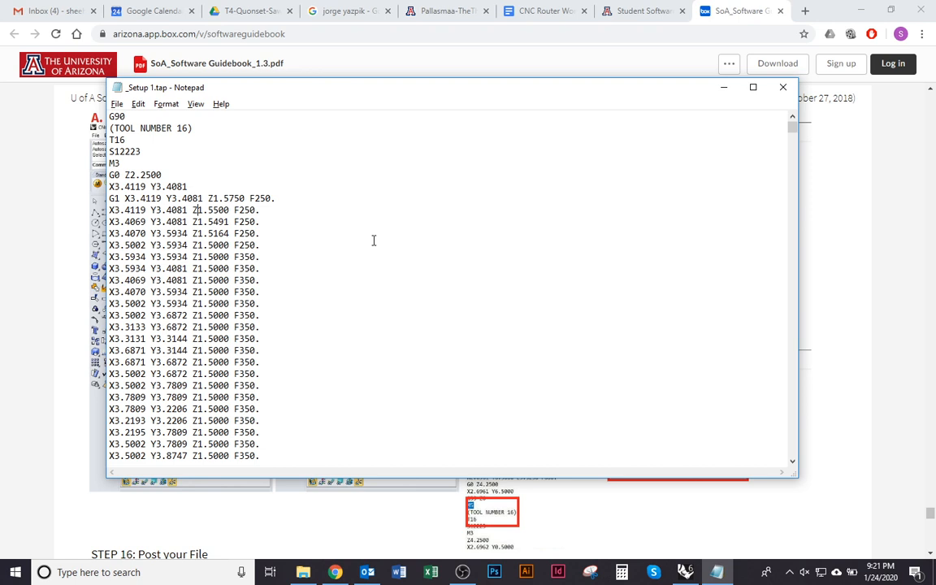
Search the .tap file for "z-" to check for negative Z values, then close the search.
click(140, 106)
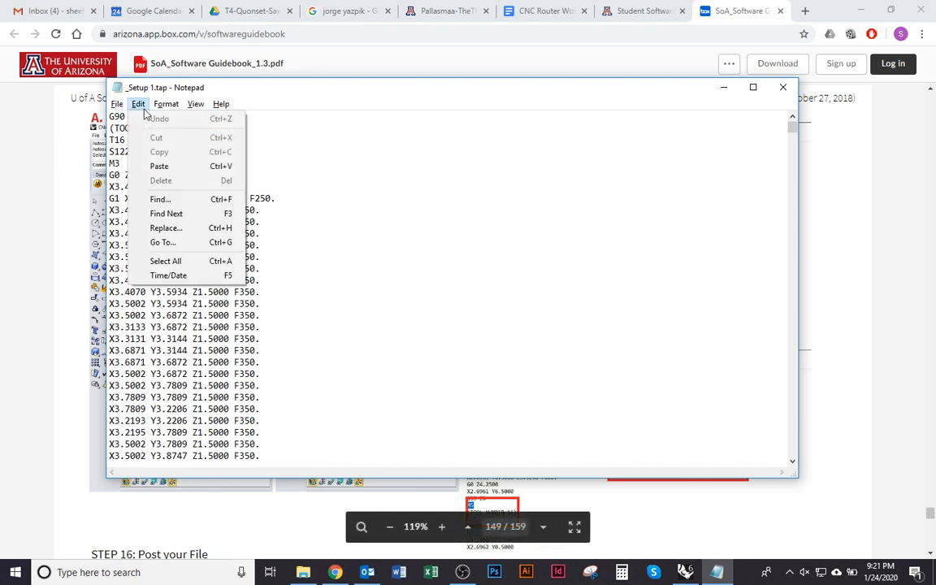
click(169, 201)
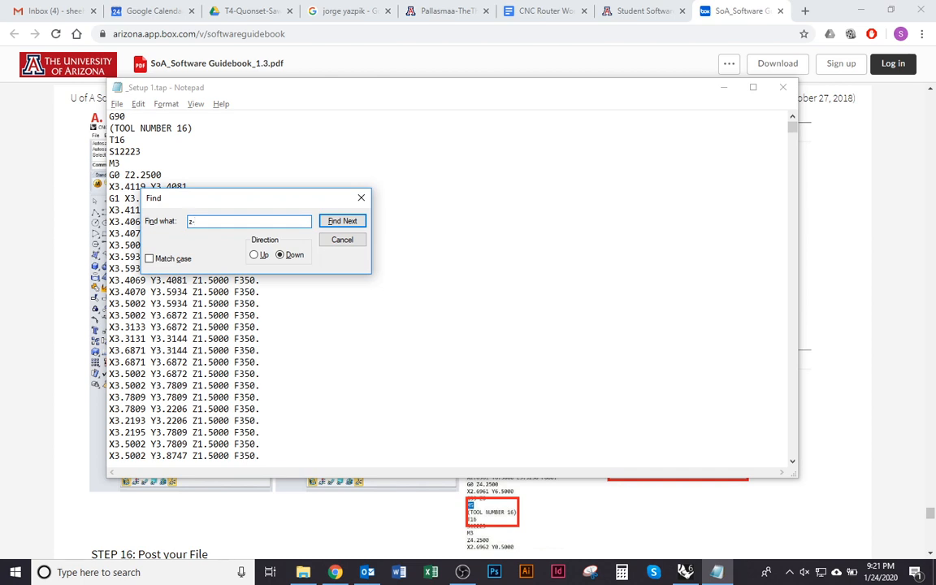
click(329, 223)
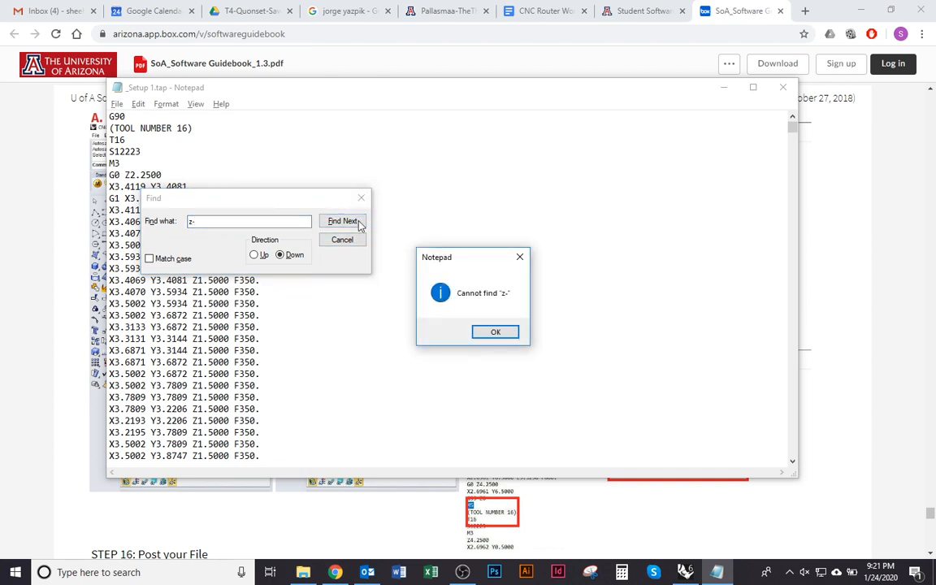
click(495, 333)
click(361, 198)
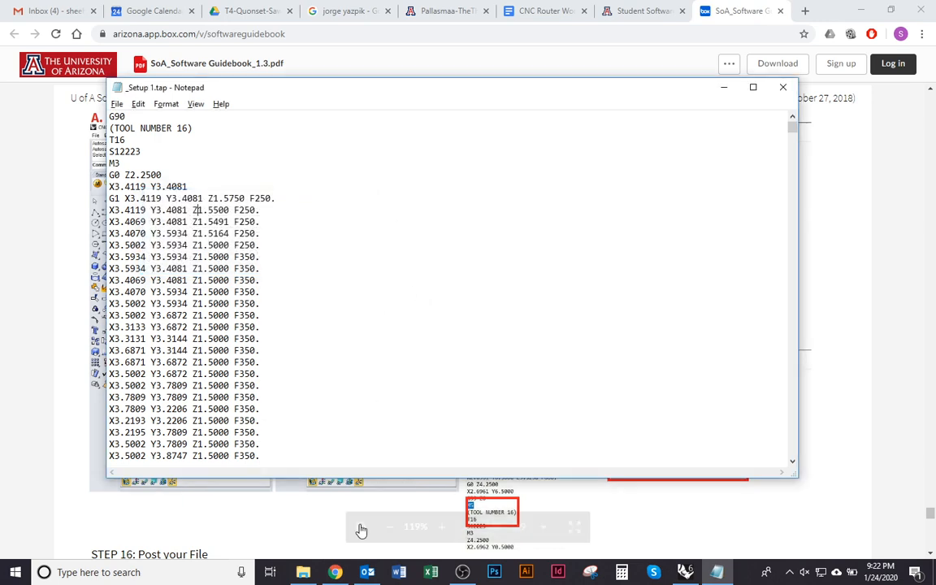
Switch to Rhino and select the Horizontal Finishing and Plateau Machining operations in turn to review the toolpaths in Setup 1.
click(685, 571)
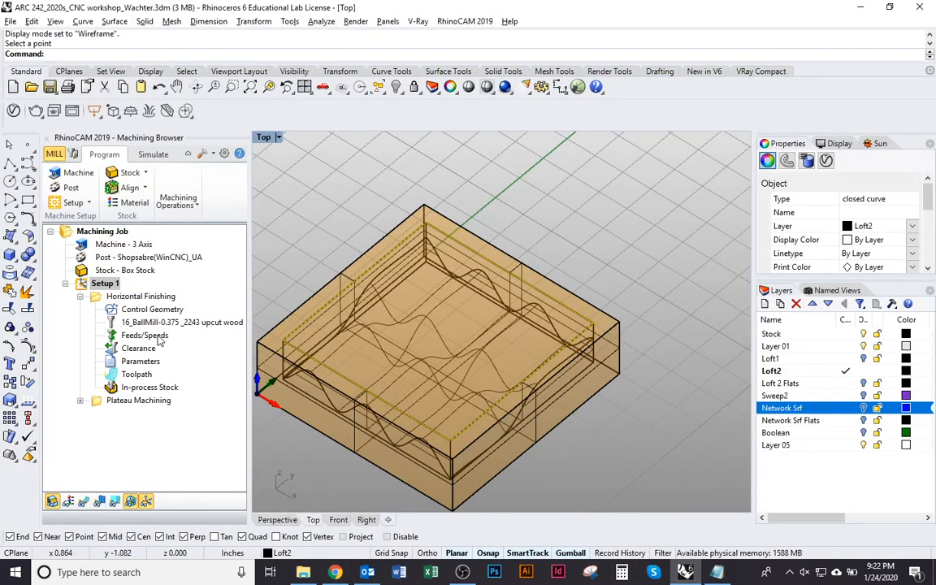
click(119, 297)
click(136, 399)
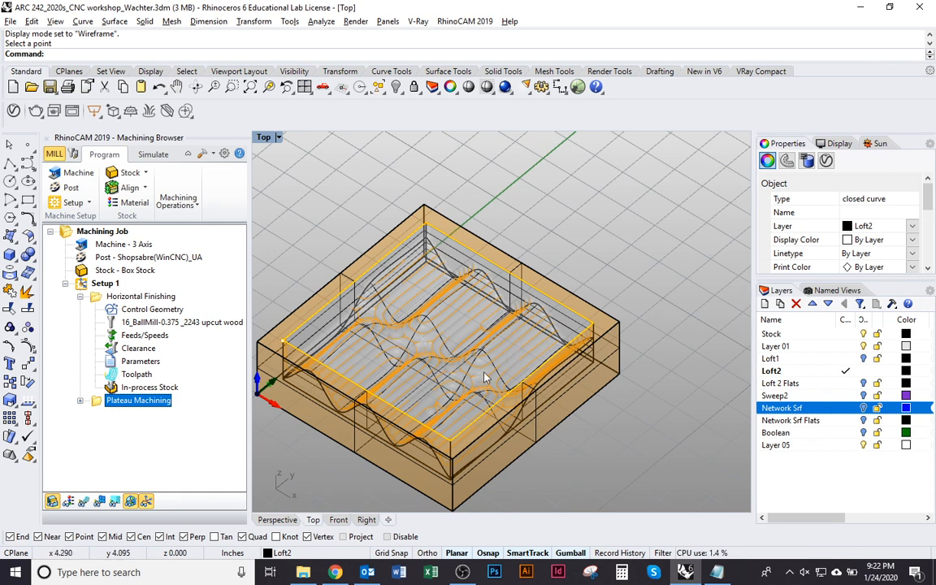
Return to _Setup 1.tap in Notepad and search it for "m5" to locate the bit changes.
key(alt+Tab)
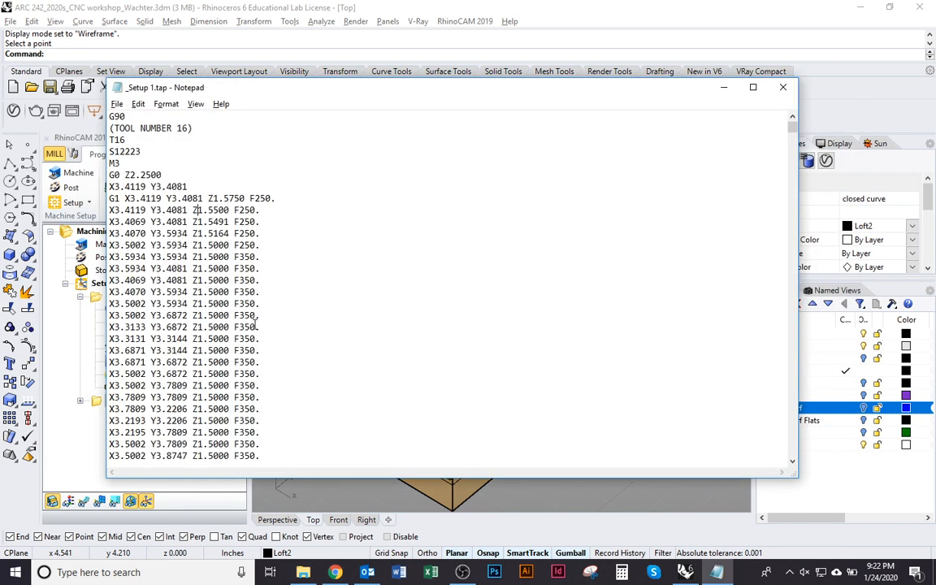
triple_click(319, 213)
click(301, 231)
key(ctrl+f)
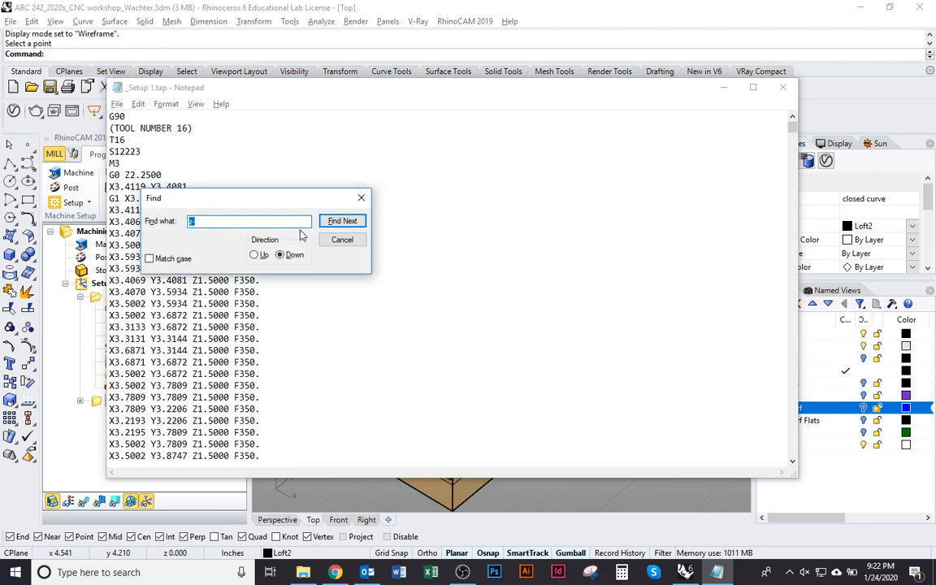
text(m5)
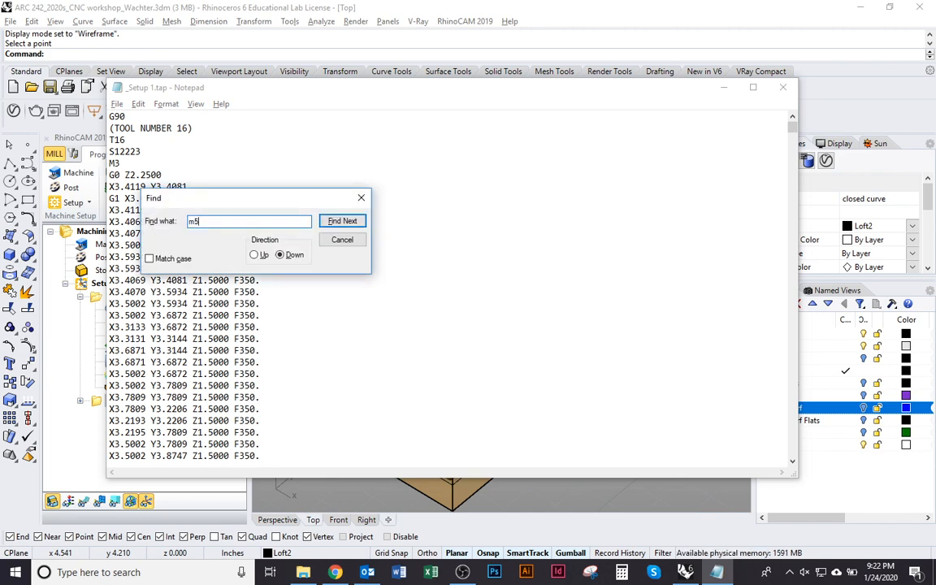
click(342, 220)
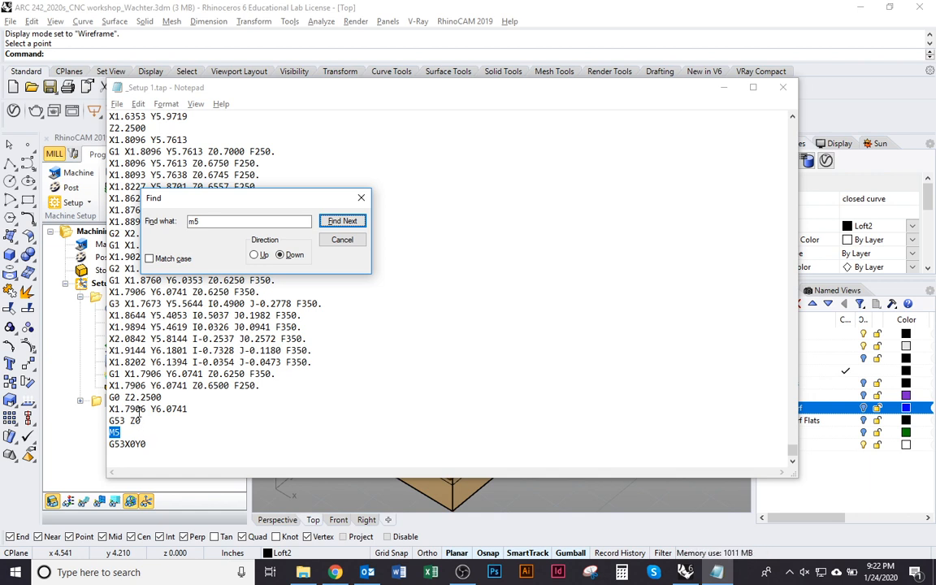
Close the search and _Setup 1.tap in Notepad to return to Rhino, and deselect the closed curve.
click(343, 241)
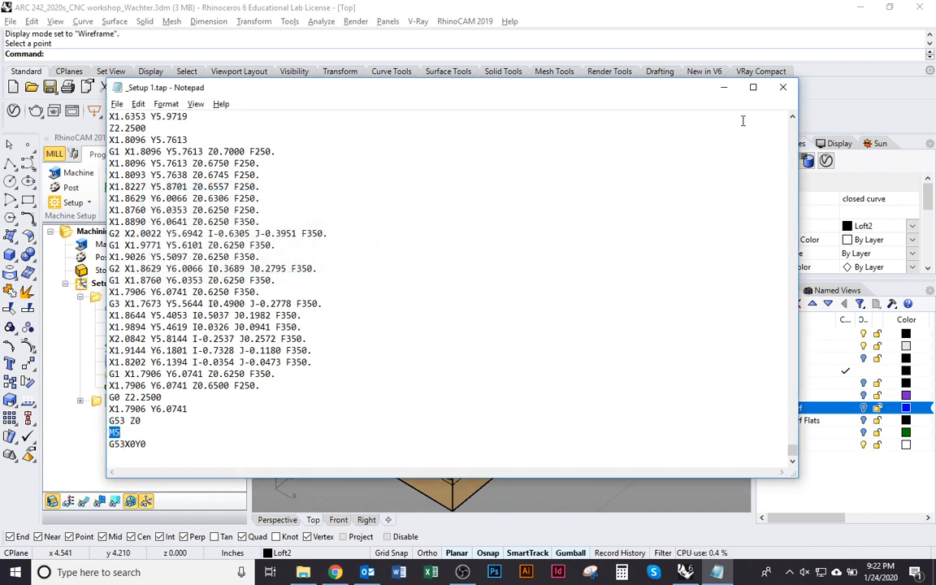
click(786, 95)
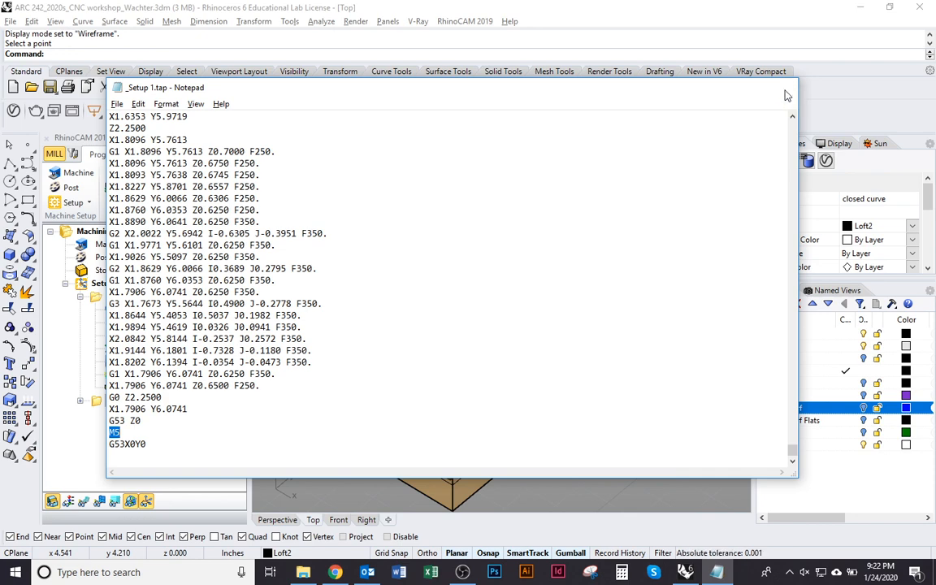
right_drag(419, 302, 464, 296)
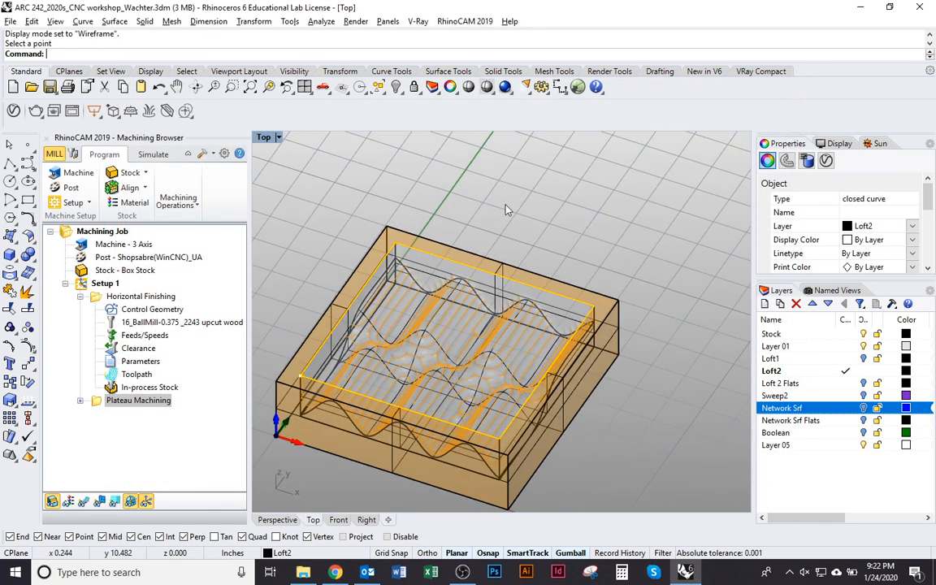
click(408, 182)
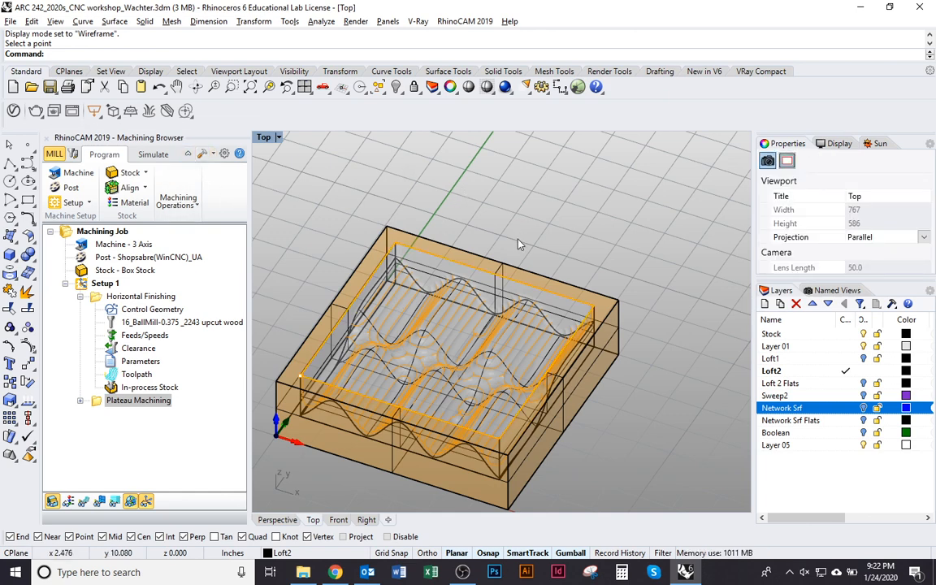
Select all the model's curves and polysurfaces to review the part and its stock, and clear the selection.
scroll(519, 236, down, 5)
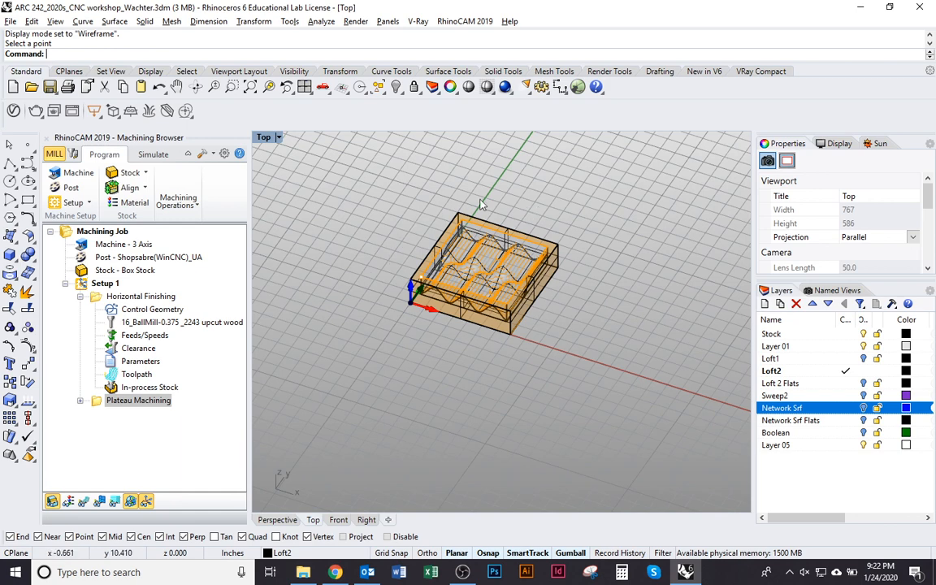
drag(298, 165, 569, 356)
scroll(443, 290, up, 8)
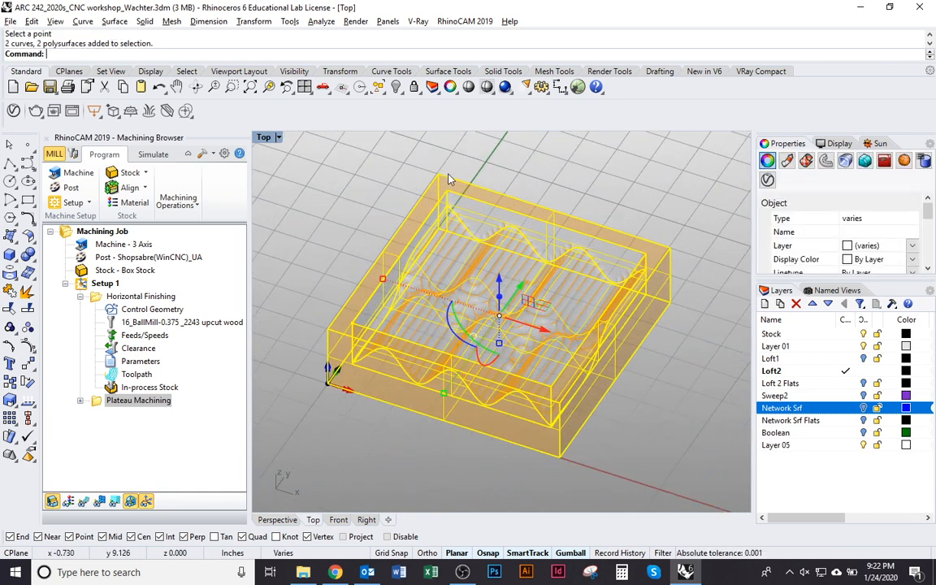
scroll(433, 180, down, 2)
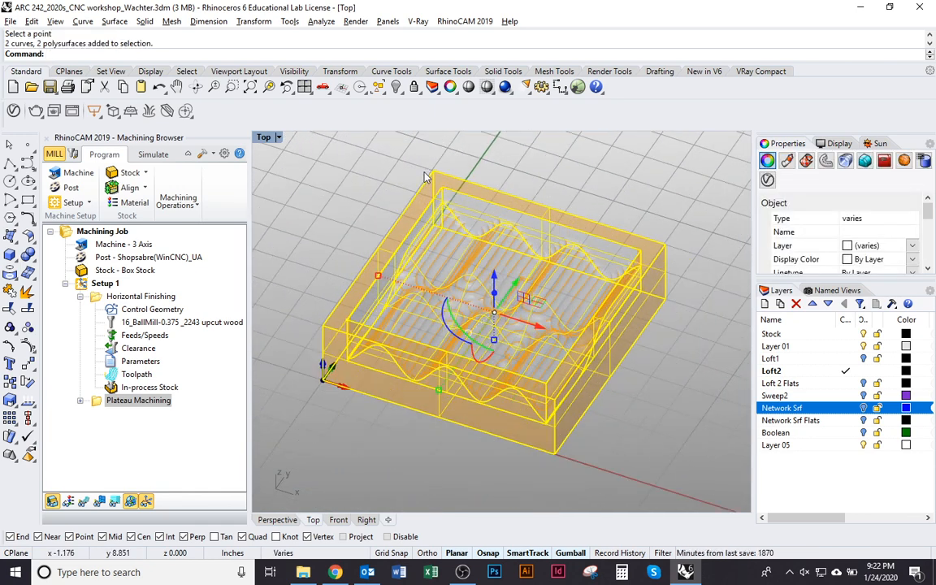
click(353, 159)
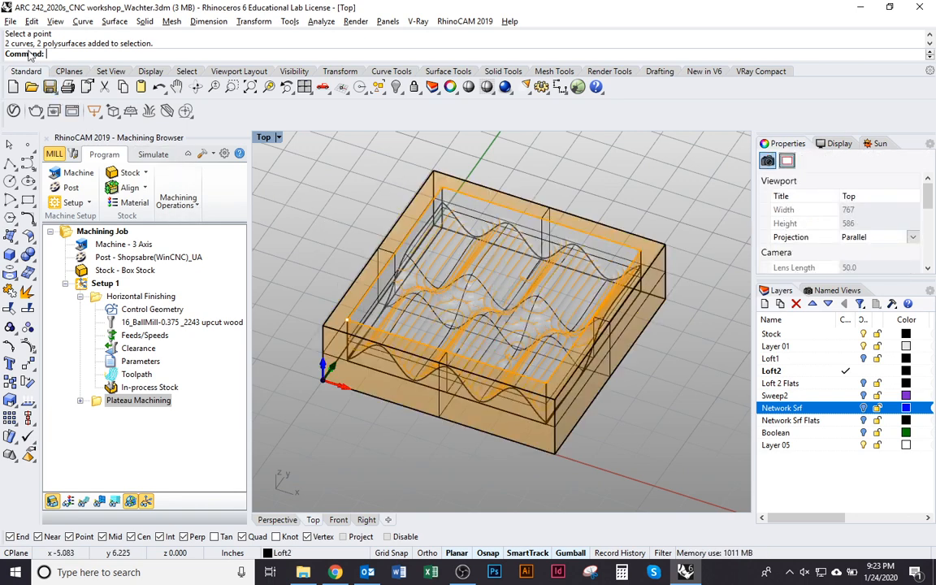
click(11, 21)
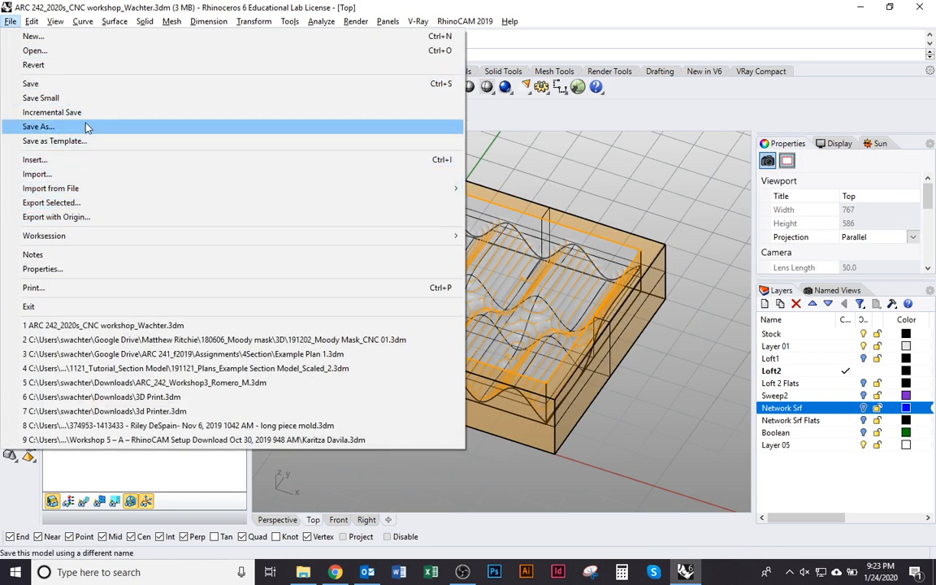
click(88, 127)
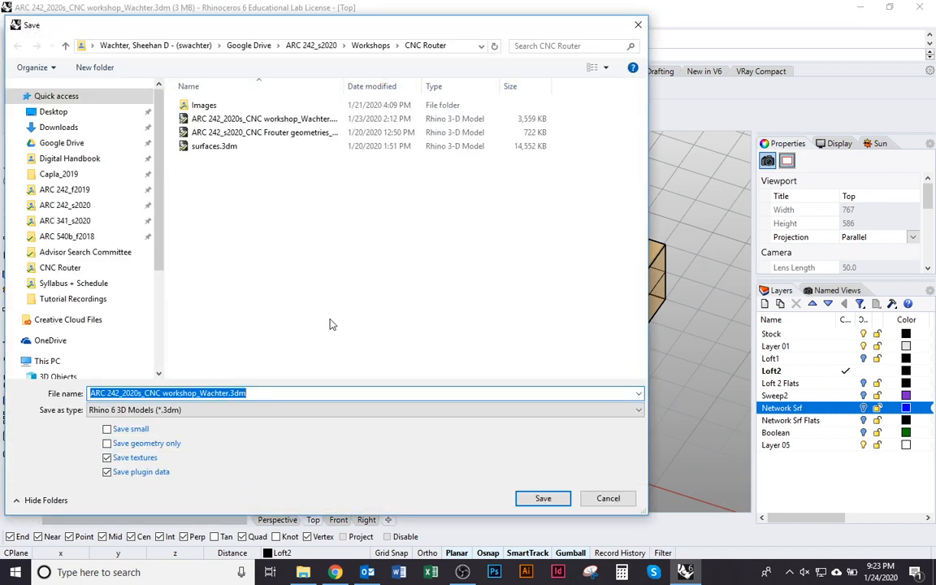
text(ARC )
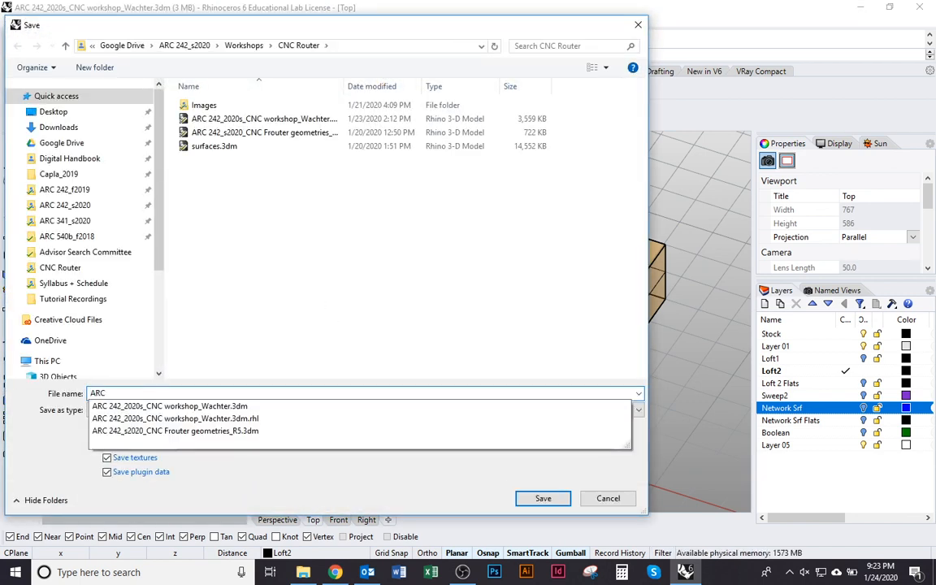
text(242_2020s)
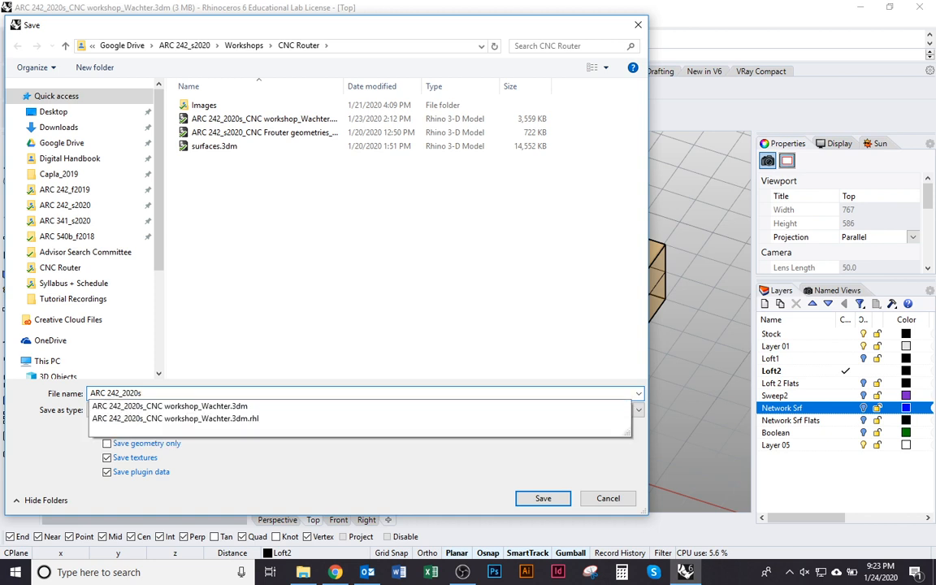
text(_CNC Workshop_Wachter)
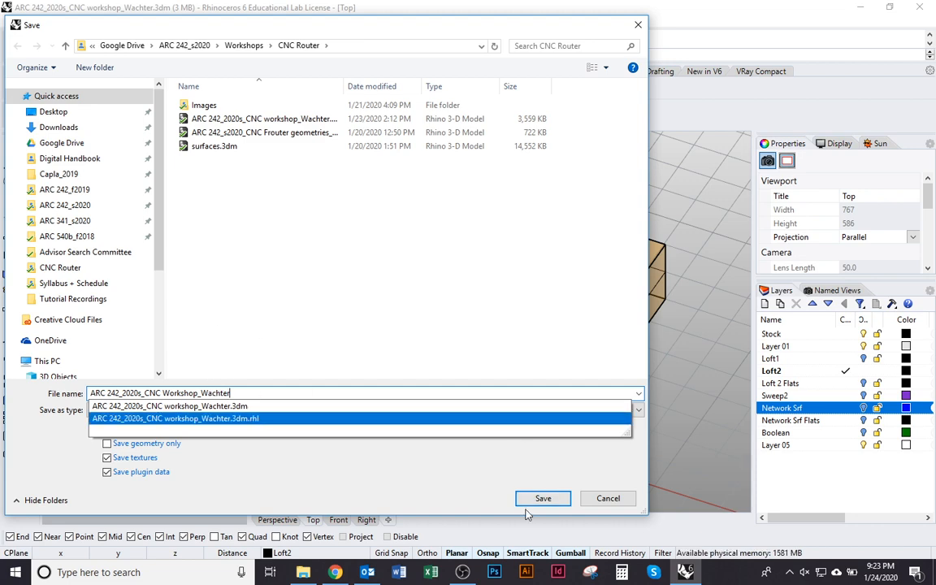
click(606, 499)
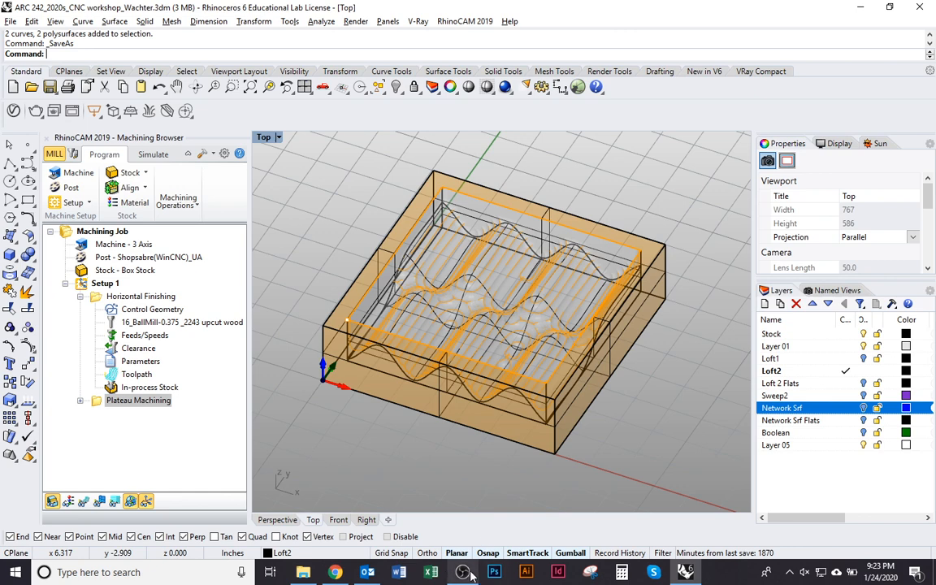
mouse_move(467, 575)
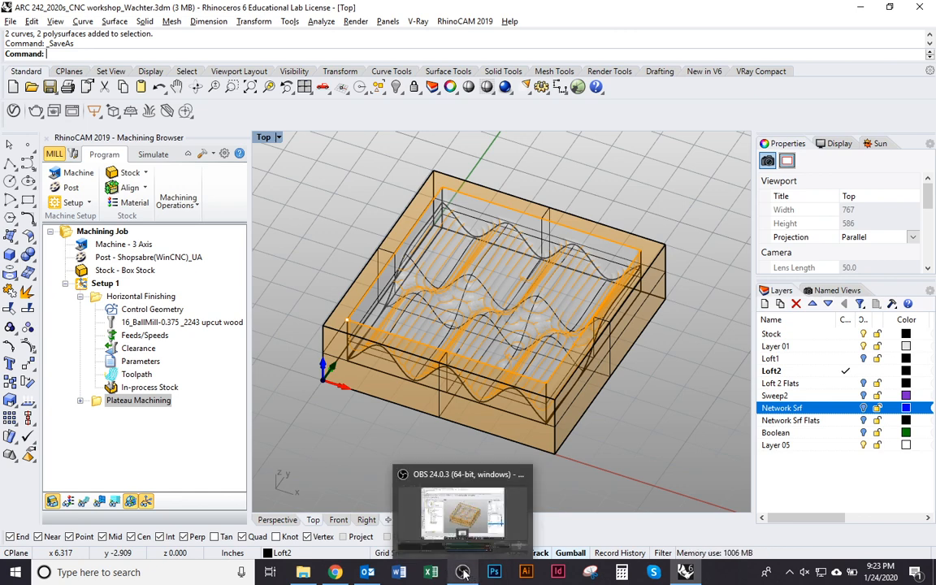